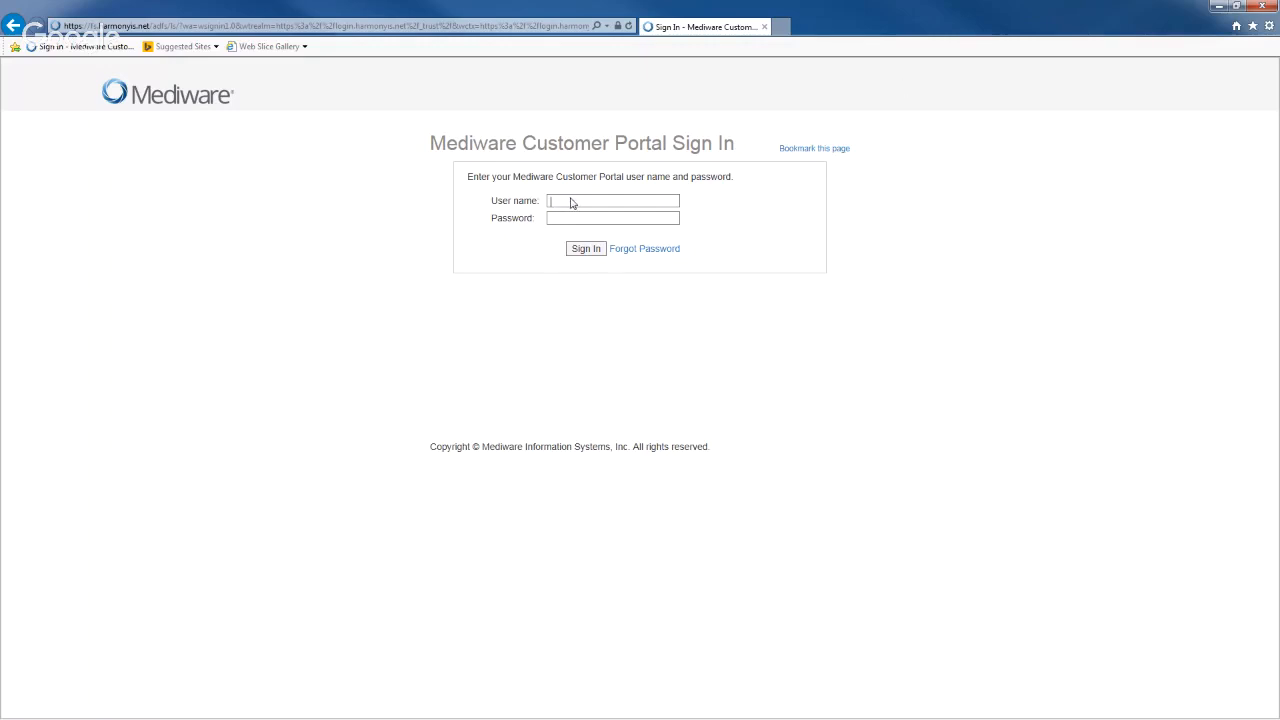
# - Enter the administrator user name and password on the Mediware Customer Portal sign-in page
pyautogui.write('WYSapteadmin••••••••••')
# - Sign in to the portal, then go to Manage Users under User Management
pyautogui.click(580, 250)
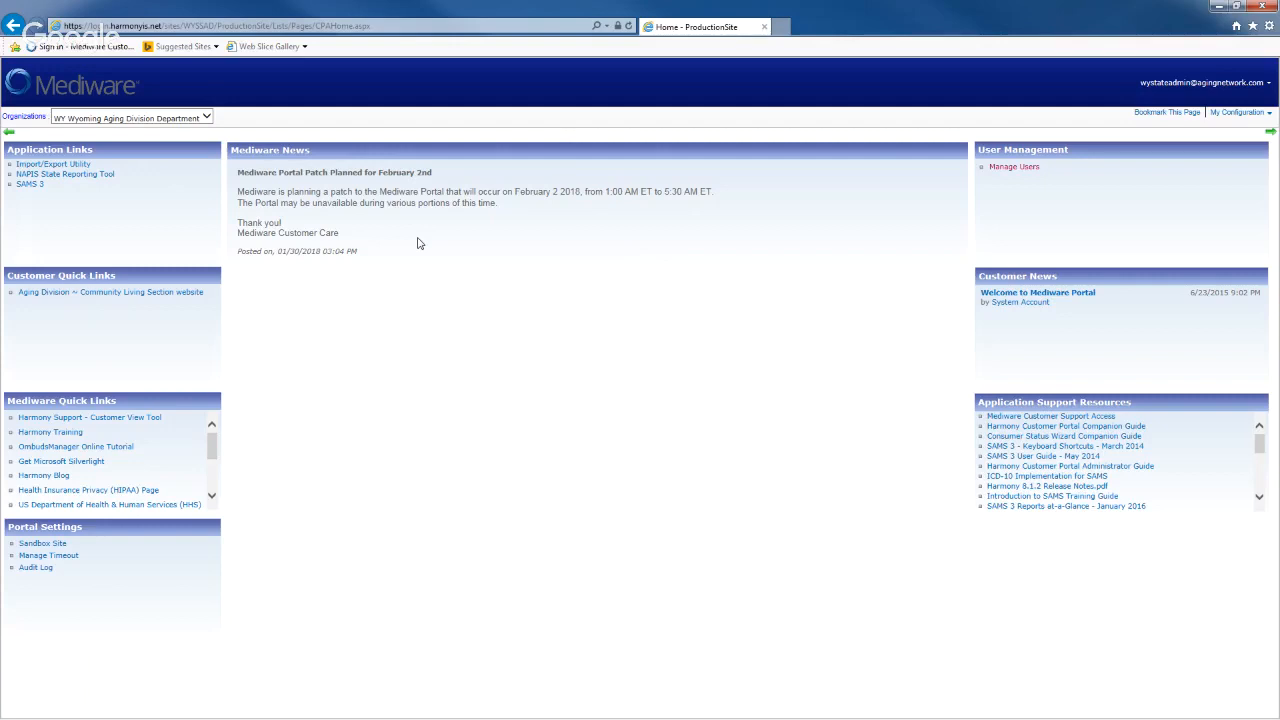
pyautogui.click(1035, 172)
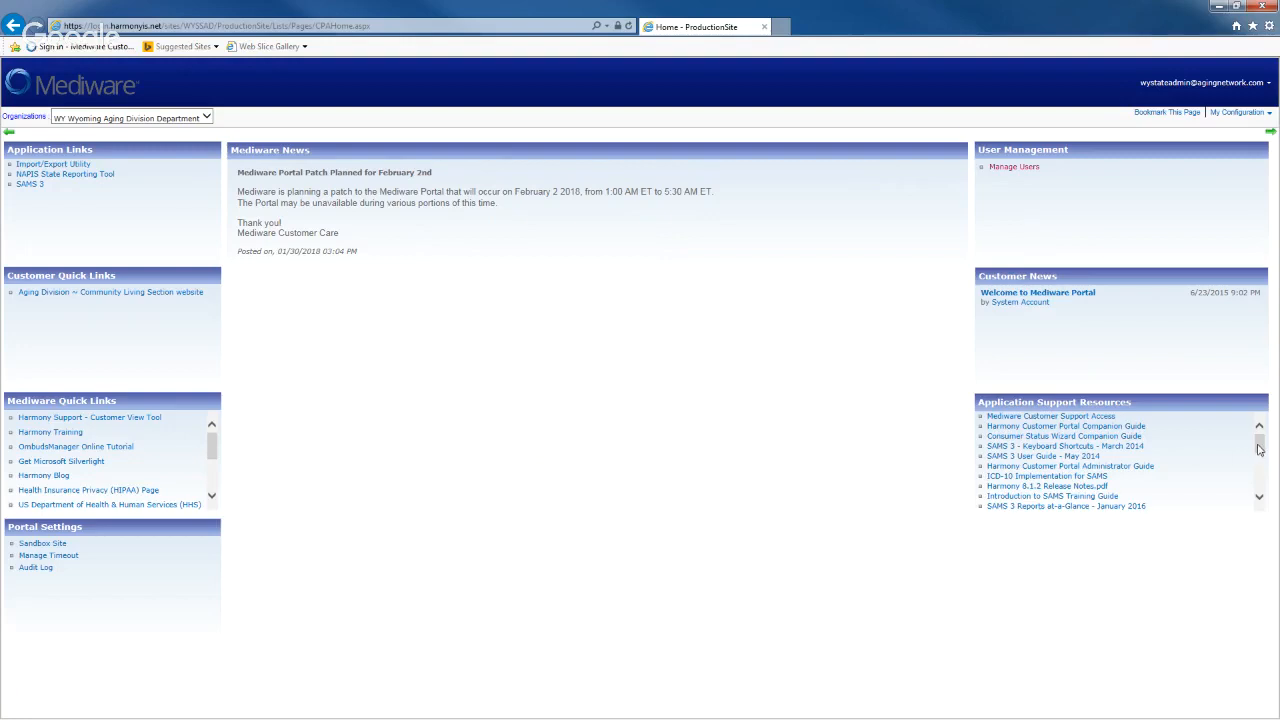
pyautogui.moveTo(1259, 449)
pyautogui.mouseDown()
pyautogui.moveTo(1259, 491)
pyautogui.moveTo(1265, 434)
pyautogui.mouseUp()
pyautogui.moveTo(215, 441)
pyautogui.mouseDown()
pyautogui.moveTo(215, 466)
pyautogui.moveTo(213, 445)
pyautogui.mouseUp()
# - Launch SAMS 3 Case Management from the portal and view the state administrator's account options
pyautogui.click(36, 190)
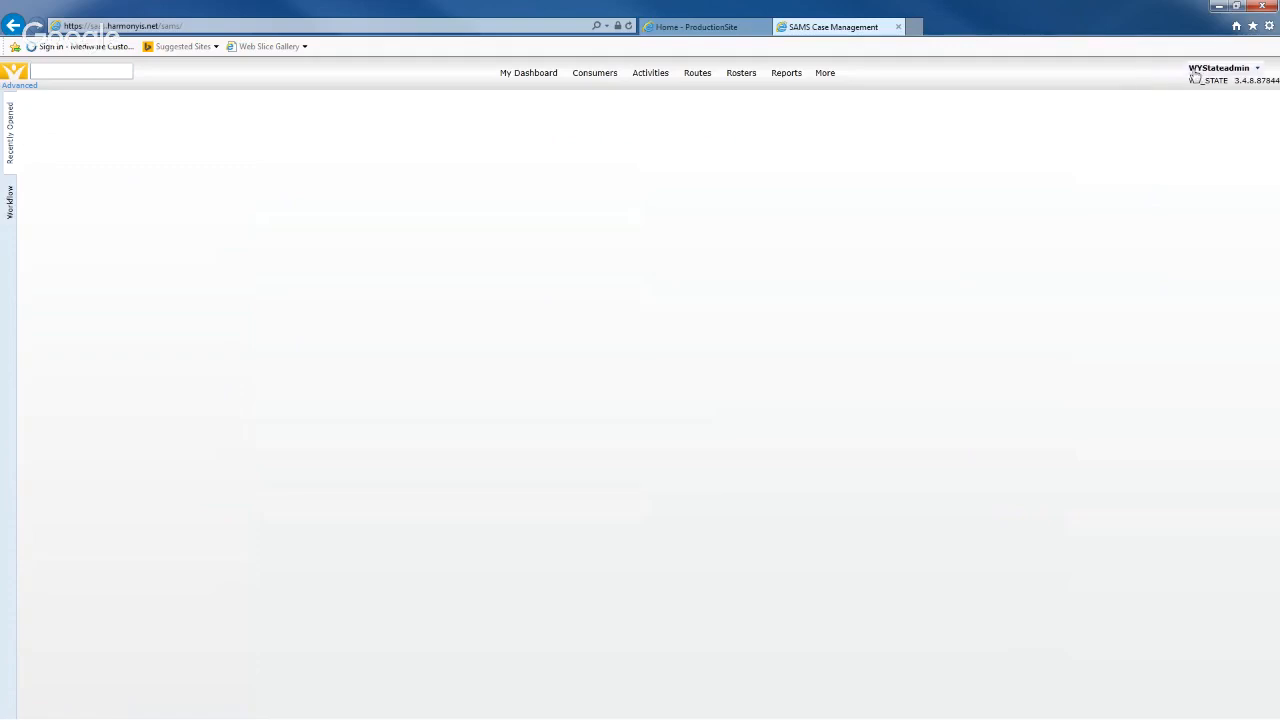
pyautogui.moveTo(1197, 76)
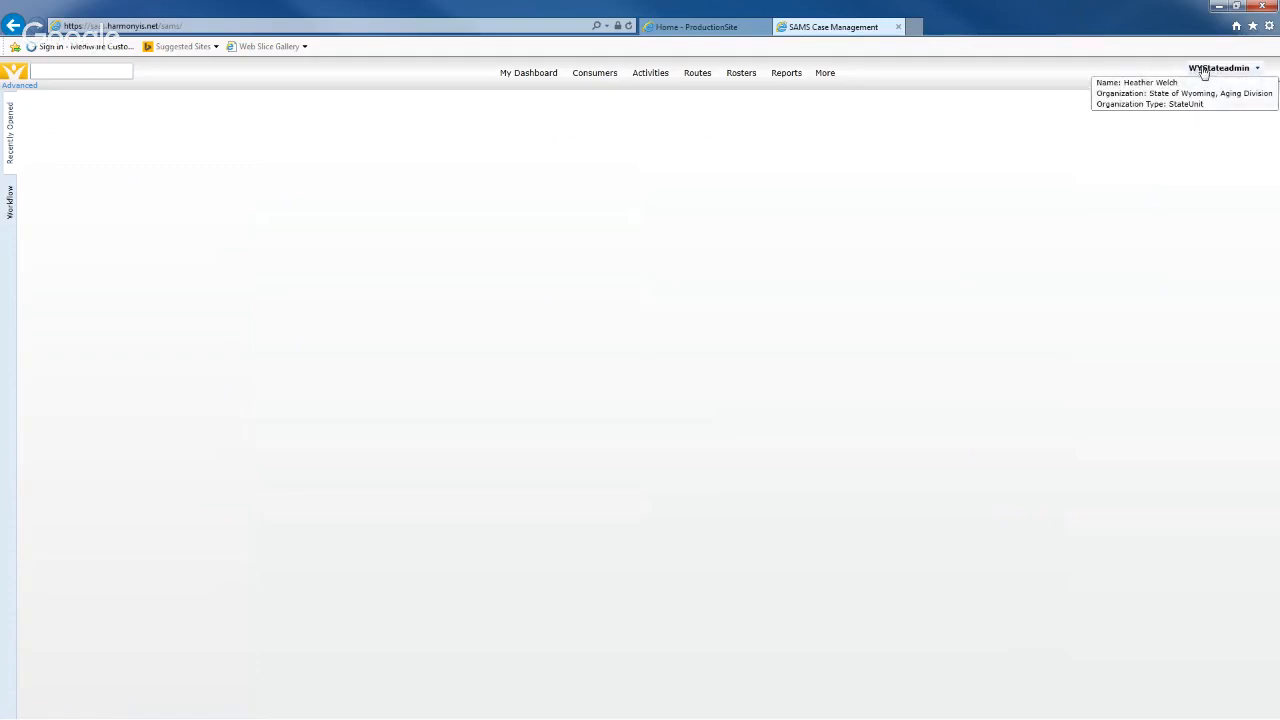
pyautogui.click(1205, 72)
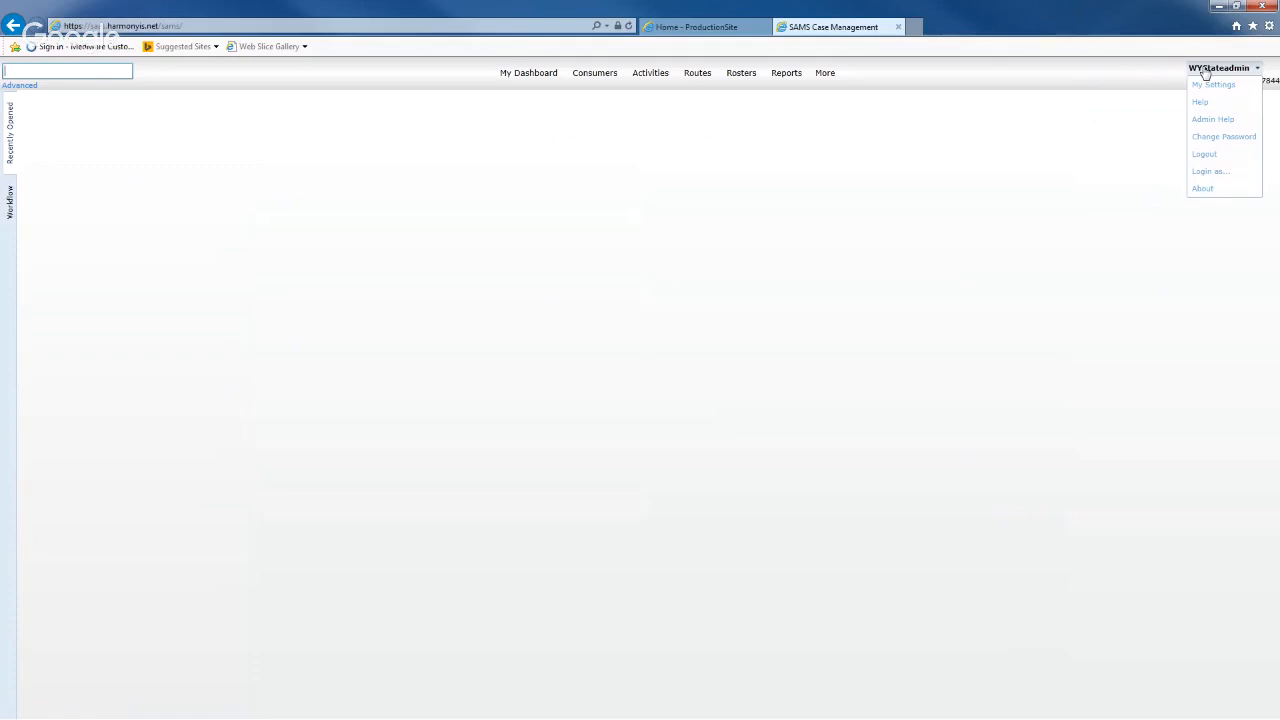
pyautogui.moveTo(1197, 76)
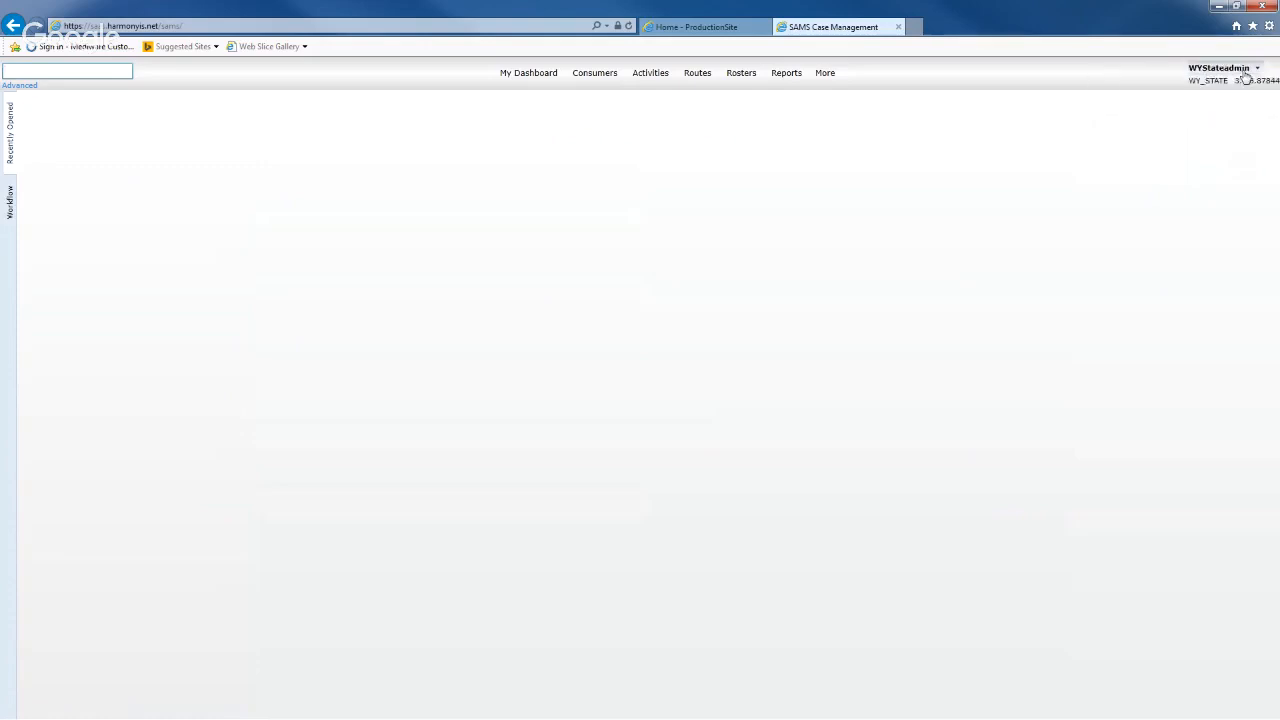
# - Open My Settings from the account menu, keeping the grid font size at 12
pyautogui.click(1245, 76)
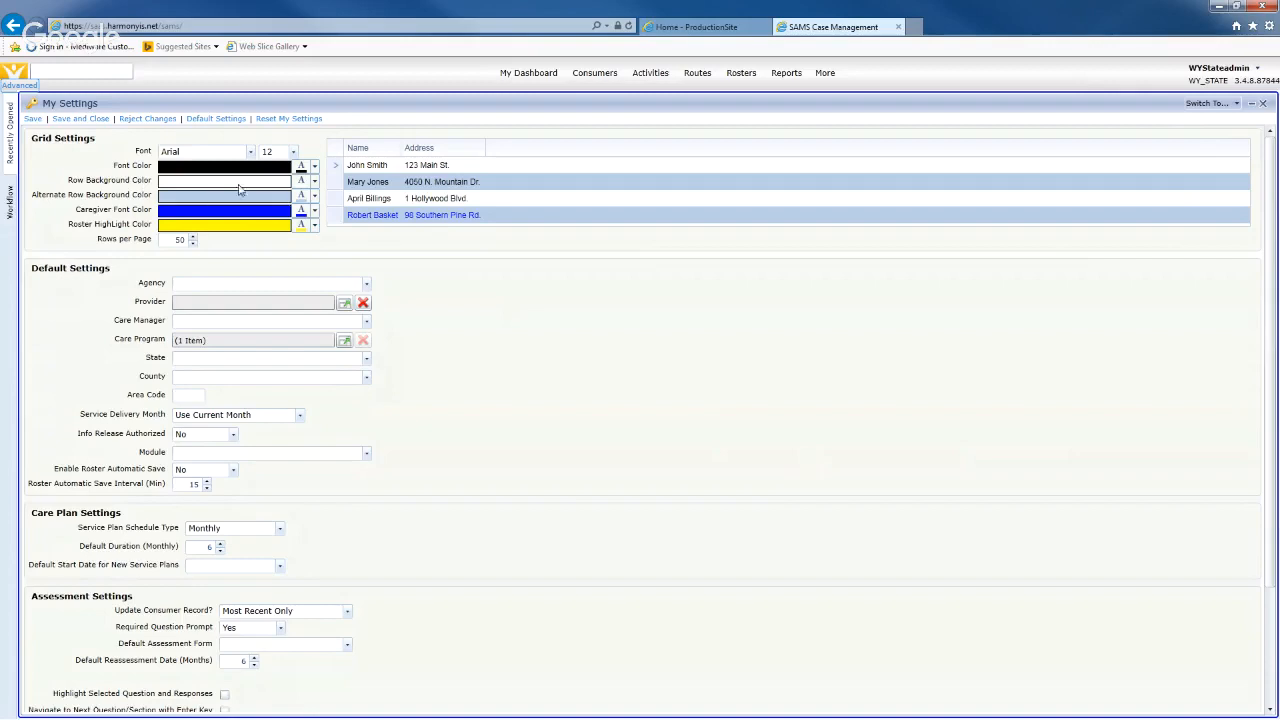
pyautogui.click(294, 153)
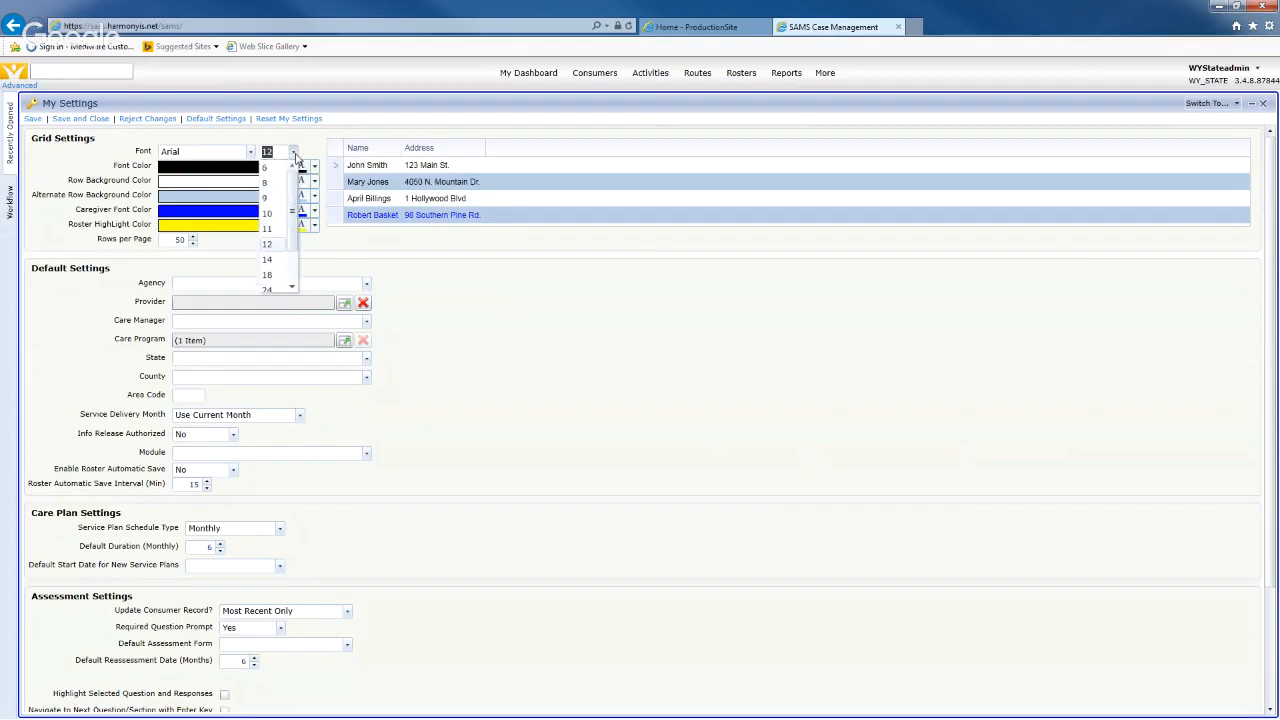
pyautogui.click(295, 156)
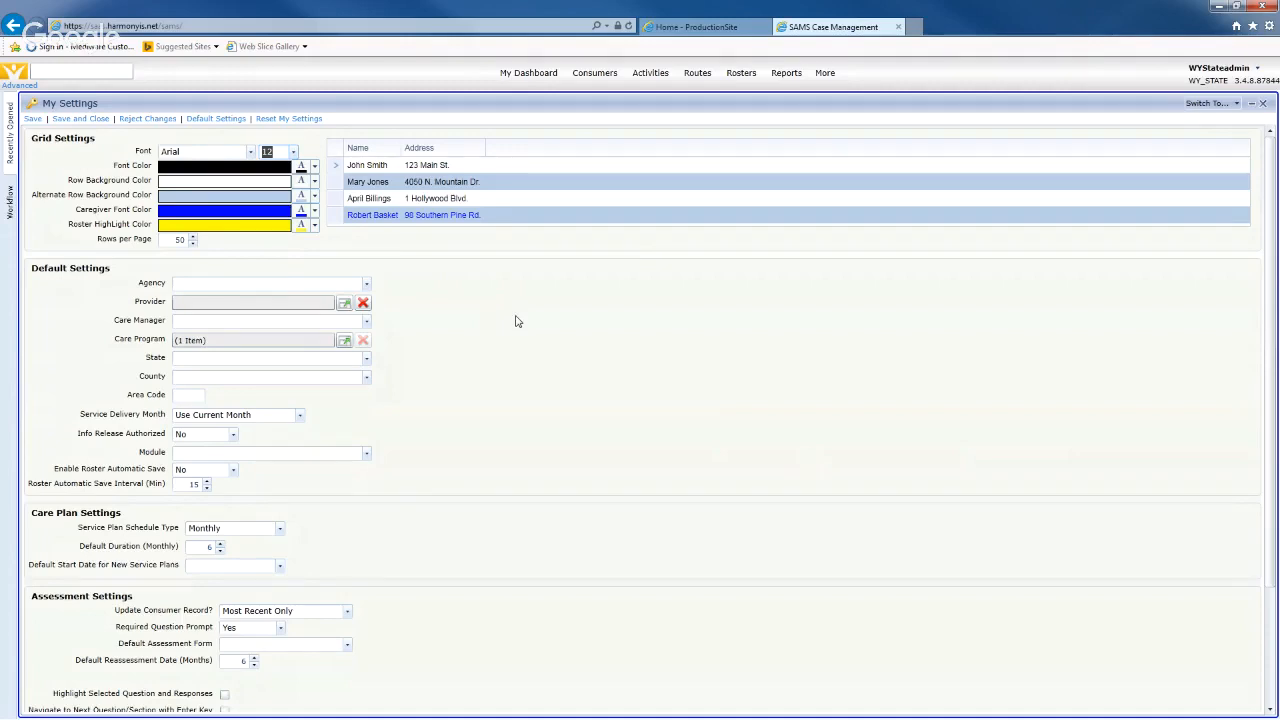
# - Increase the default service plan duration in months
pyautogui.scroll(-1, 517, 321)
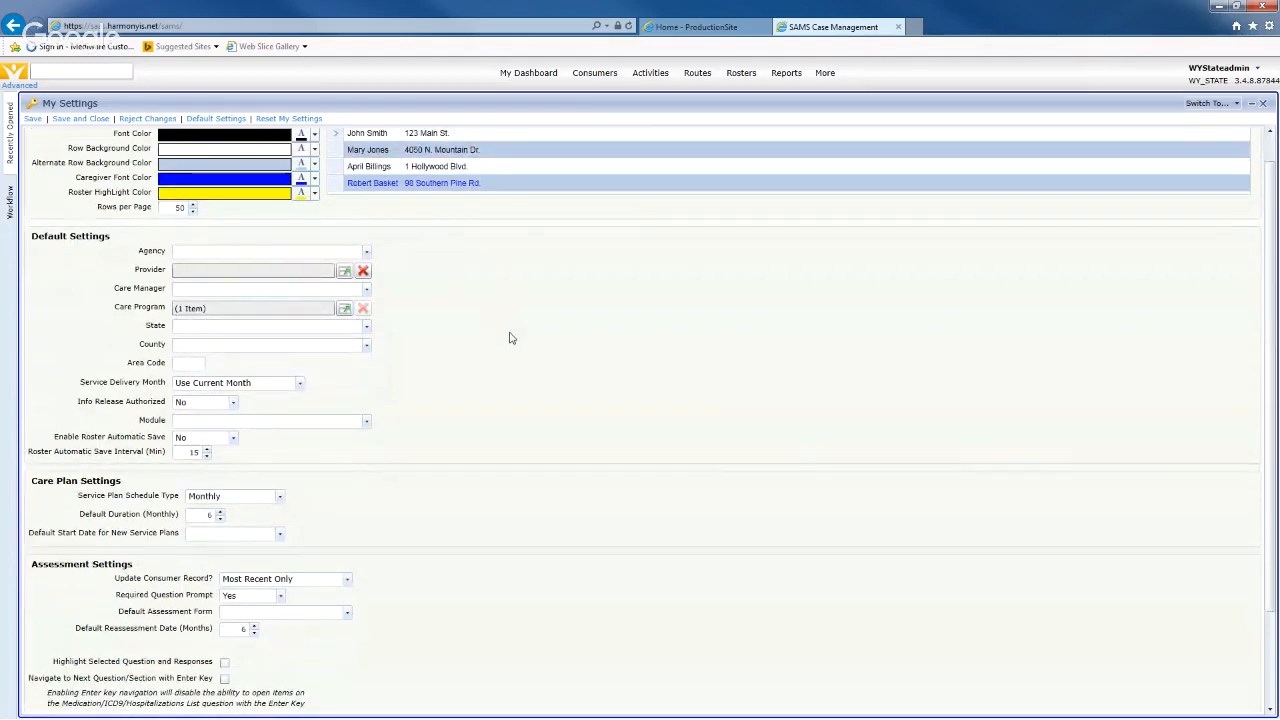
pyautogui.scroll(-2, 512, 340)
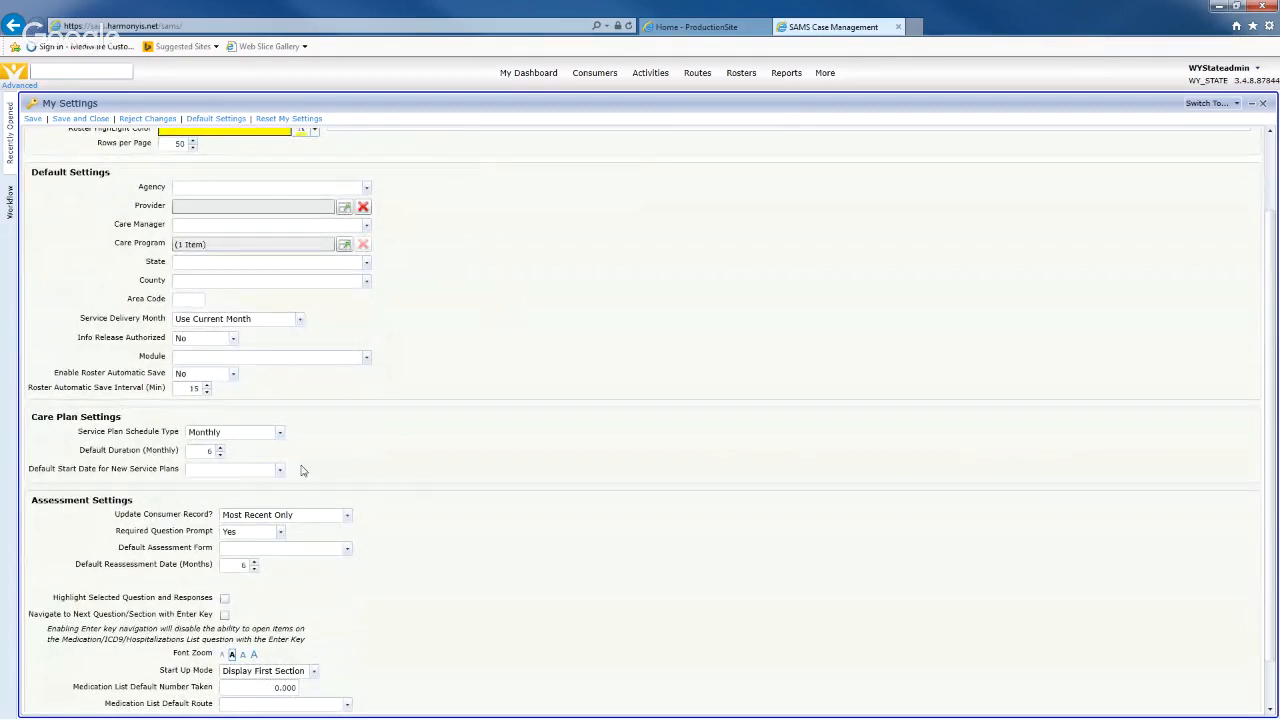
pyautogui.click(220, 449)
pyautogui.click(220, 449)
pyautogui.click(220, 449)
pyautogui.click(220, 449)
# - Increase the default reassessment interval in months, then save and close My Settings
pyautogui.scroll(-1, 440, 472)
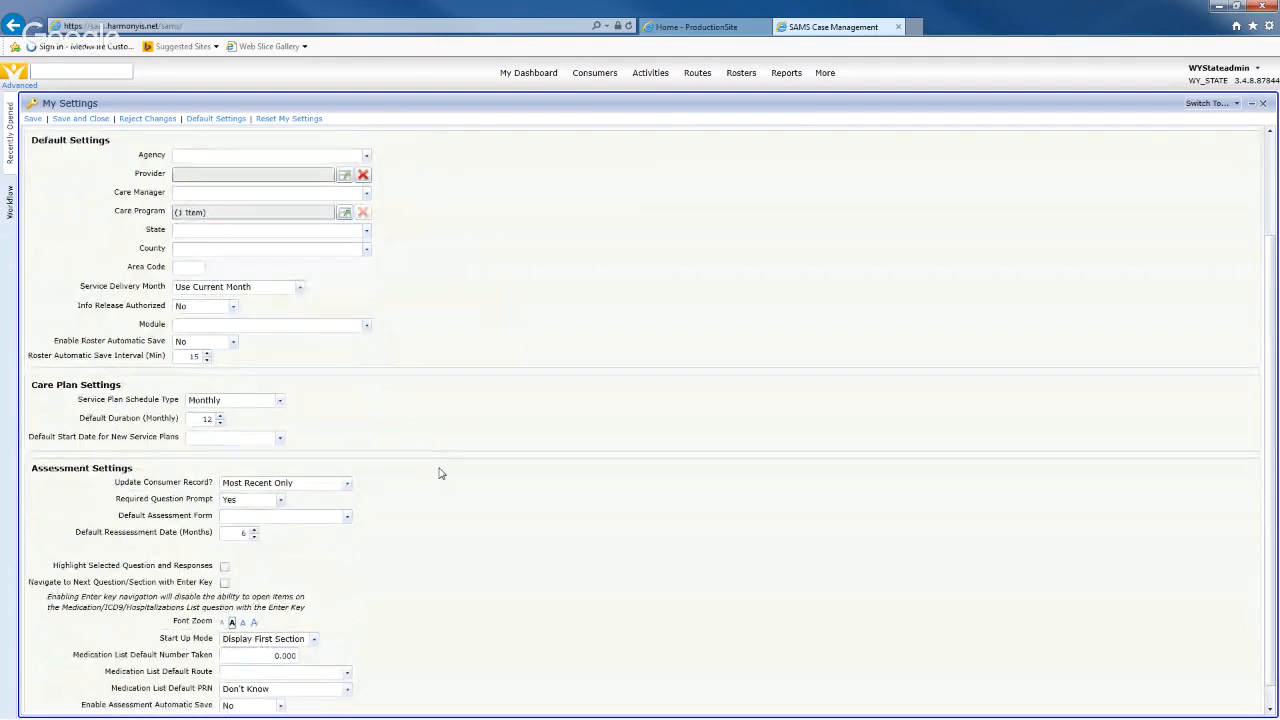
pyautogui.scroll(-1, 440, 472)
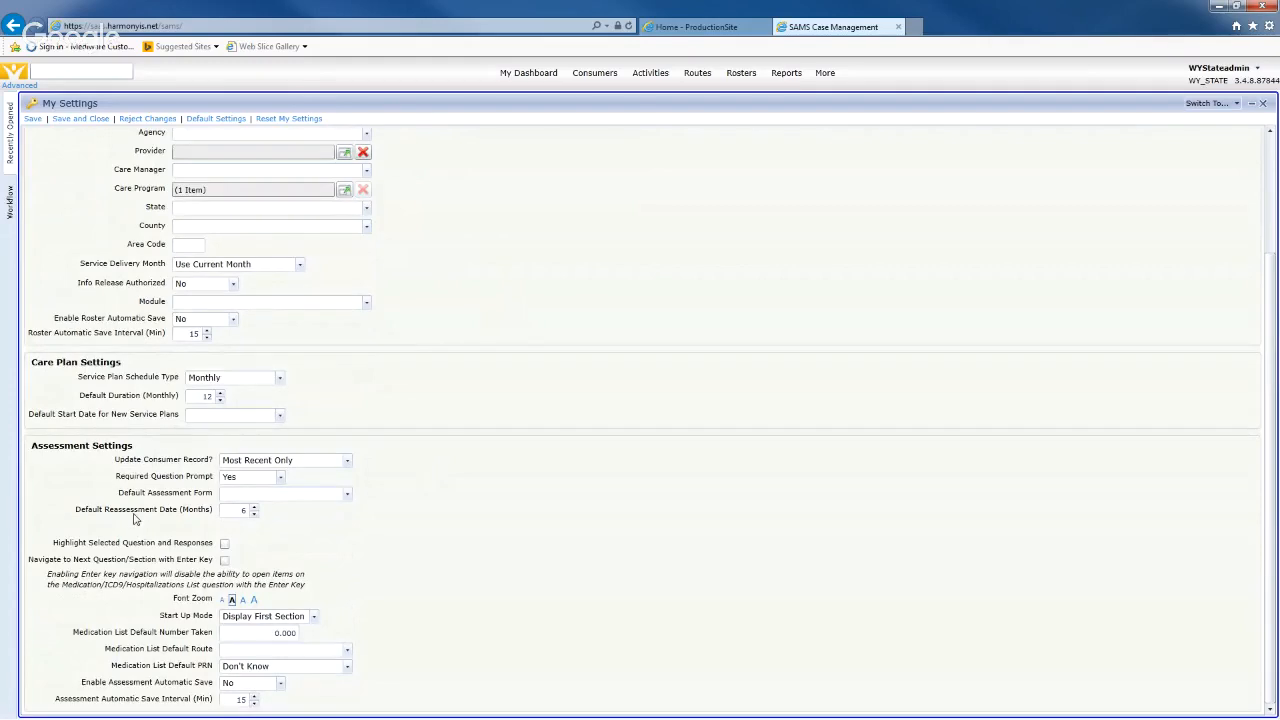
pyautogui.click(254, 508)
pyautogui.scroll(3, 388, 557)
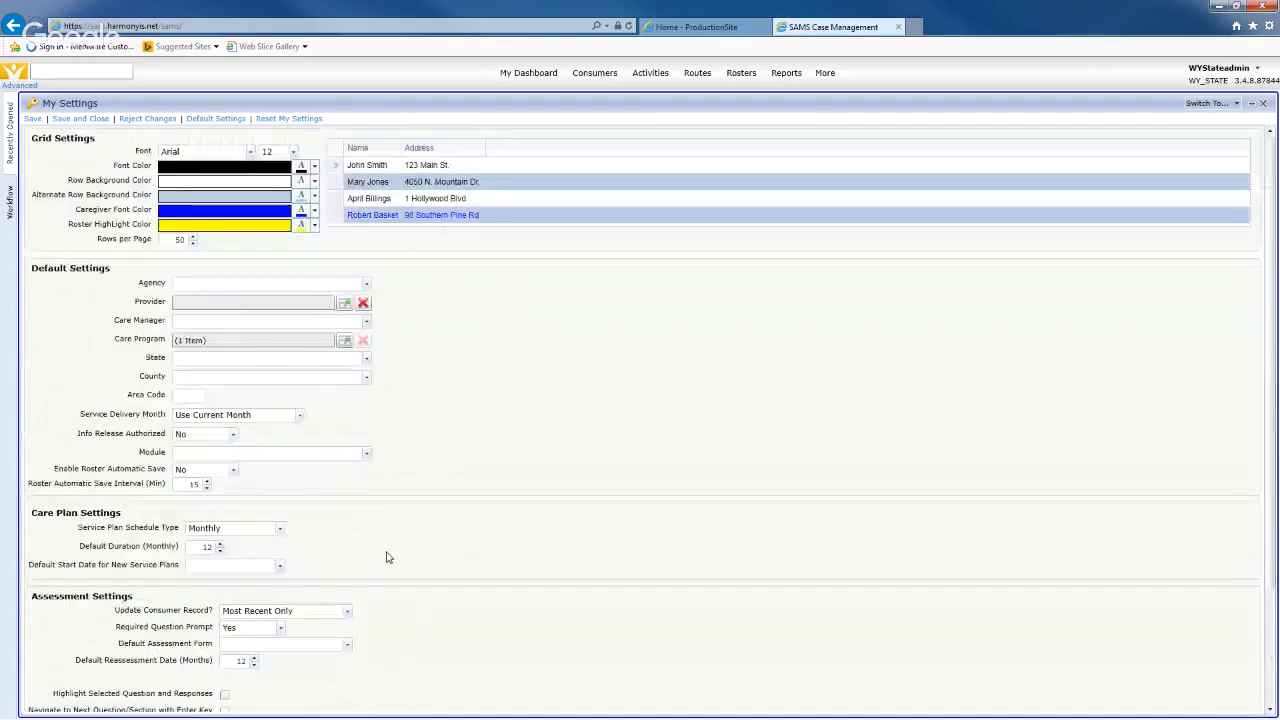
pyautogui.click(79, 119)
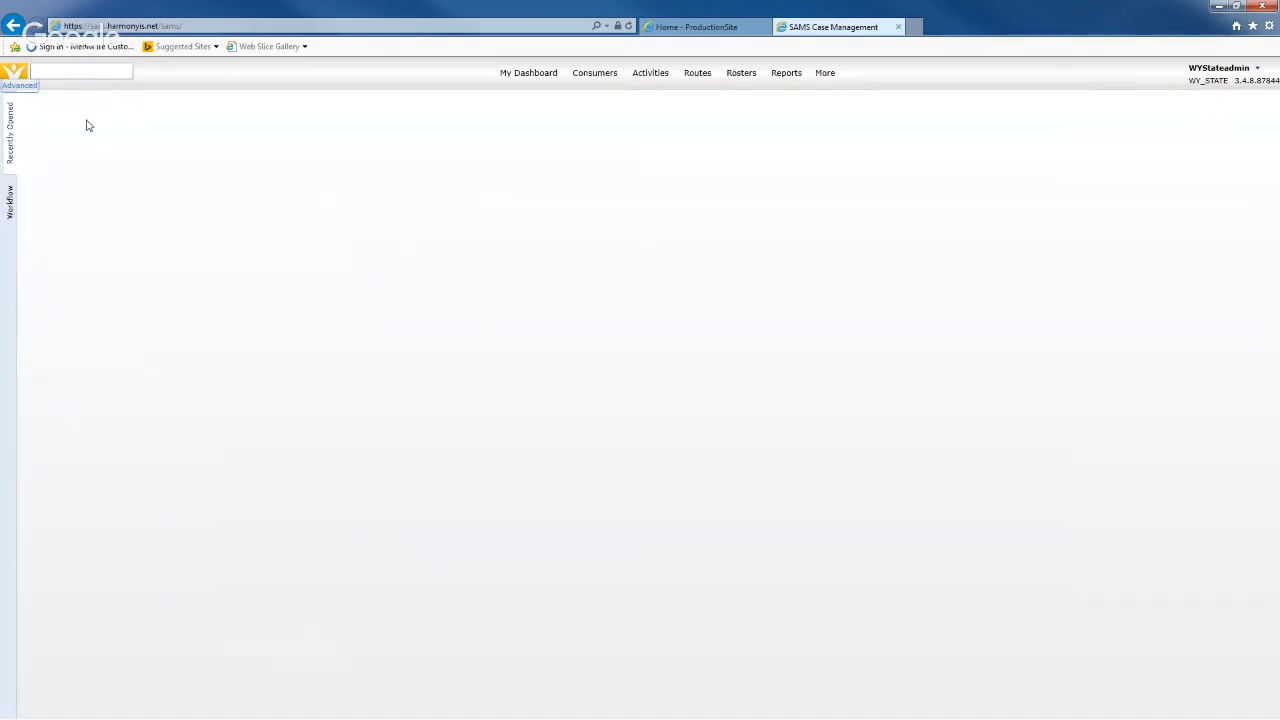
pyautogui.click(1220, 70)
pyautogui.click(824, 76)
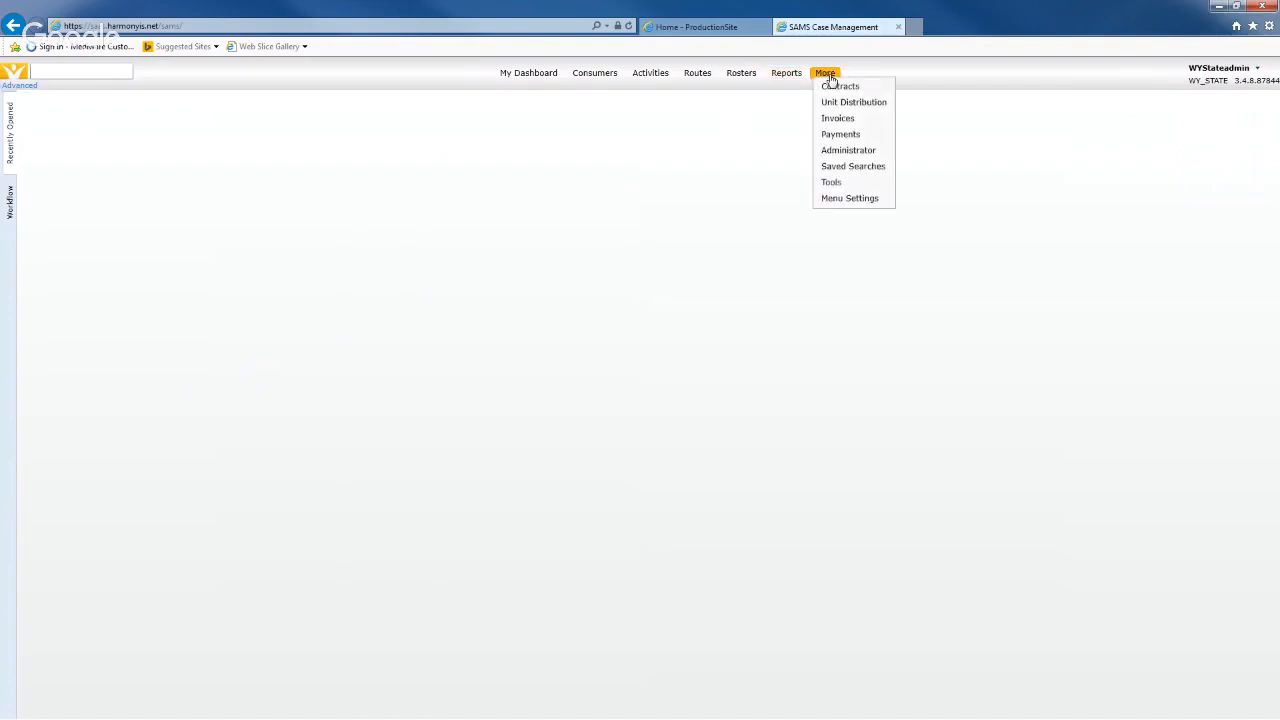
pyautogui.click(827, 76)
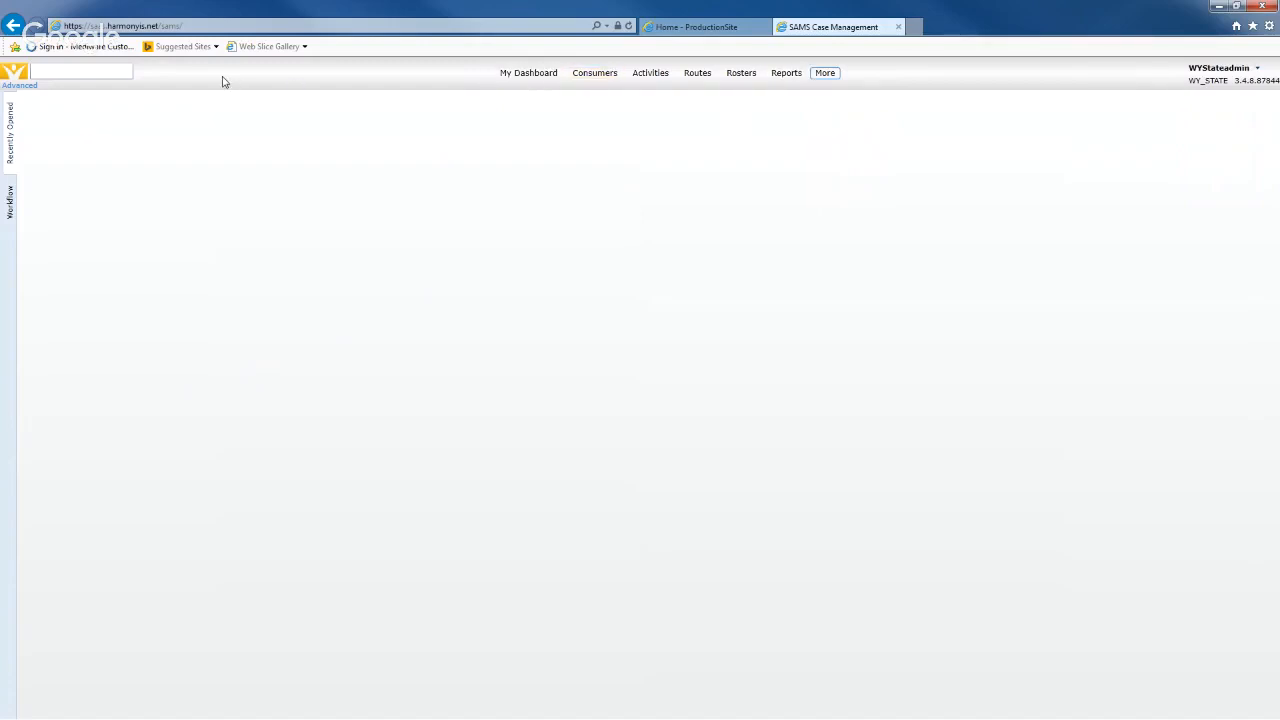
# - Quick-search the consumer by last and first name and open the first matching record
pyautogui.click(86, 70)
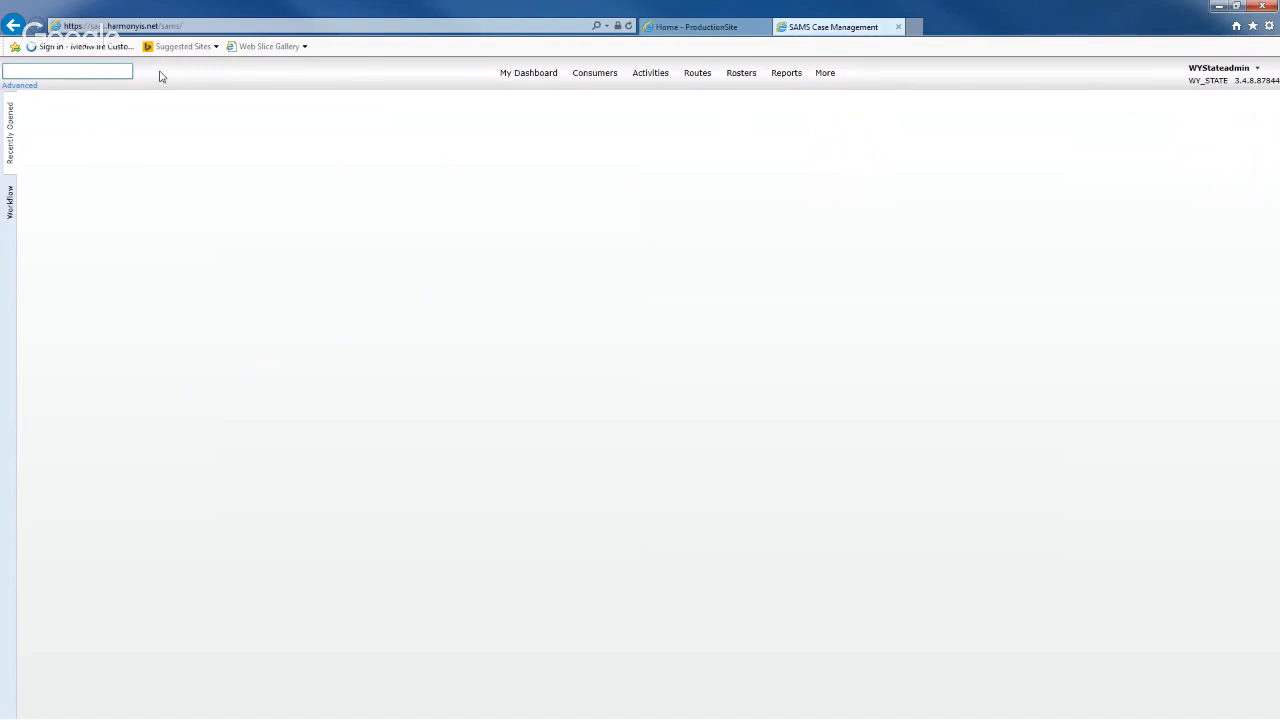
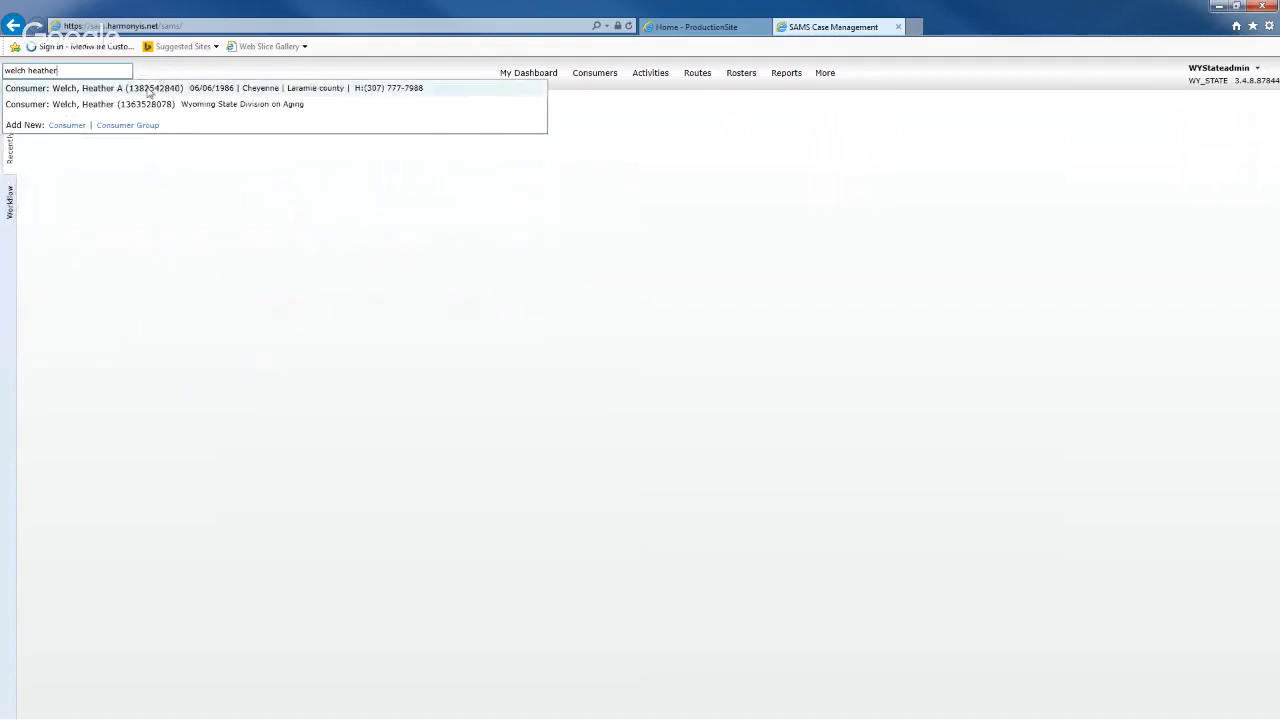
pyautogui.click(214, 92)
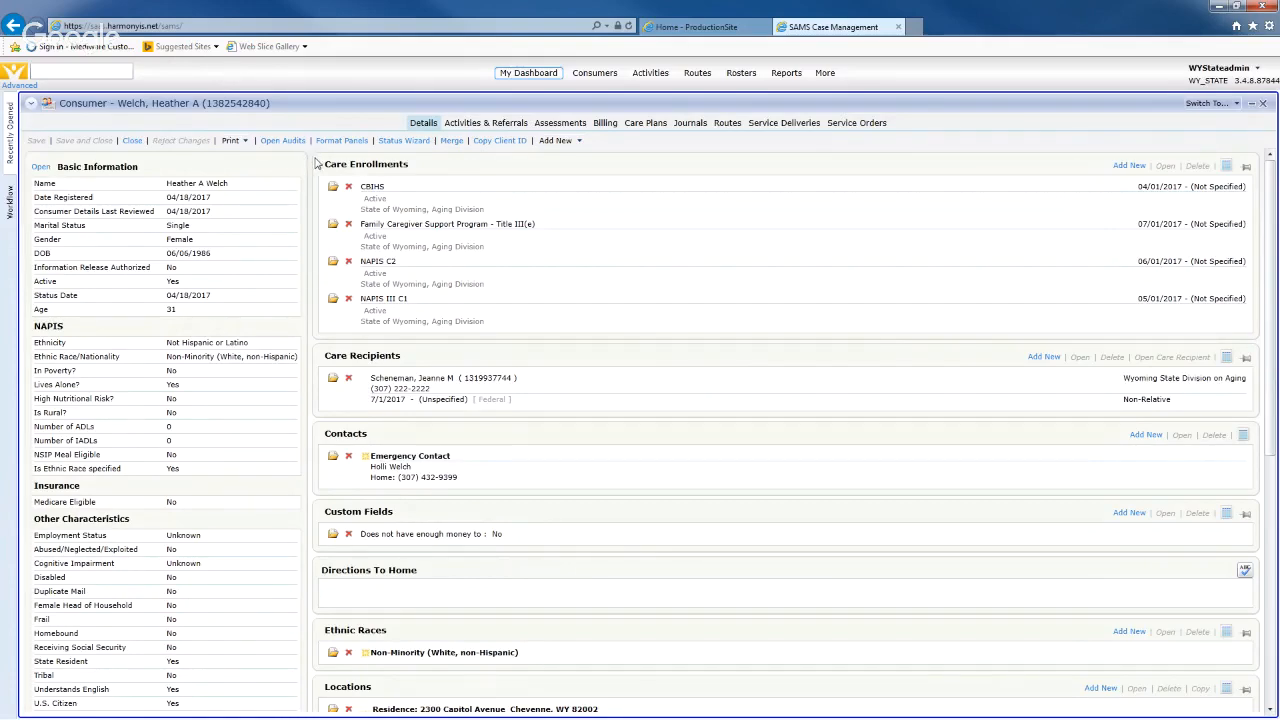
pyautogui.scroll(-3, 317, 190)
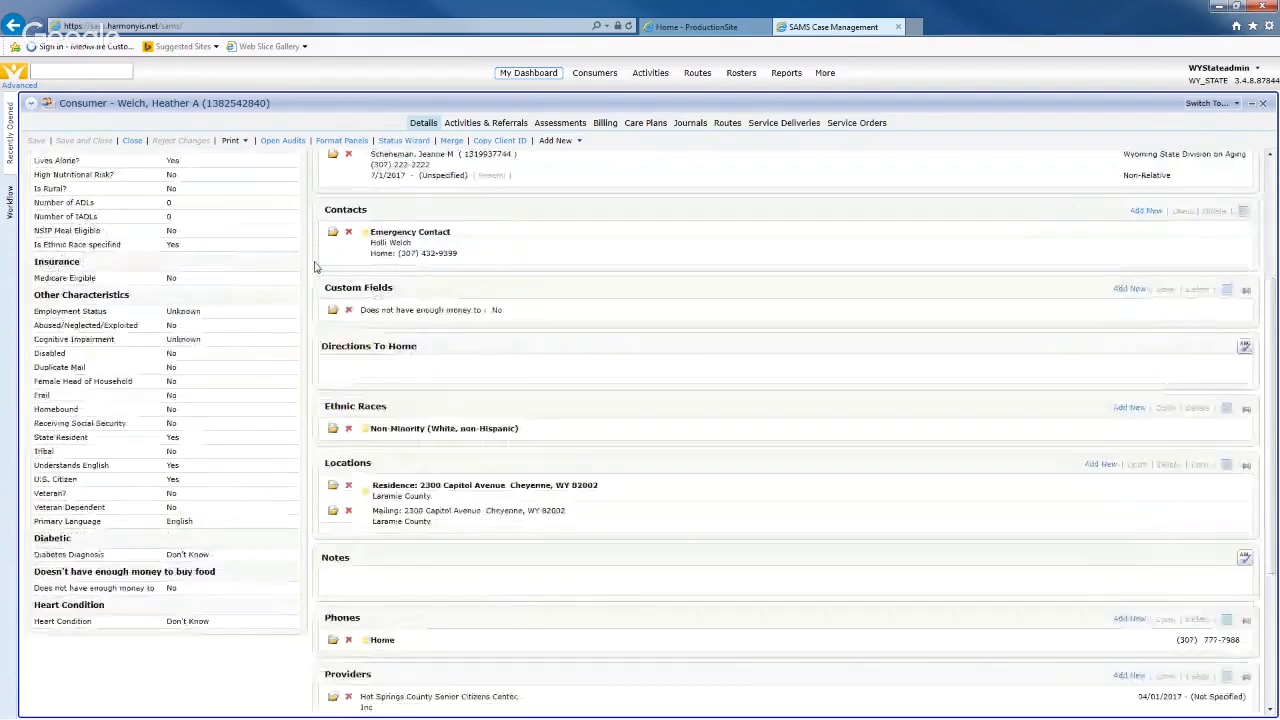
pyautogui.scroll(-2, 311, 275)
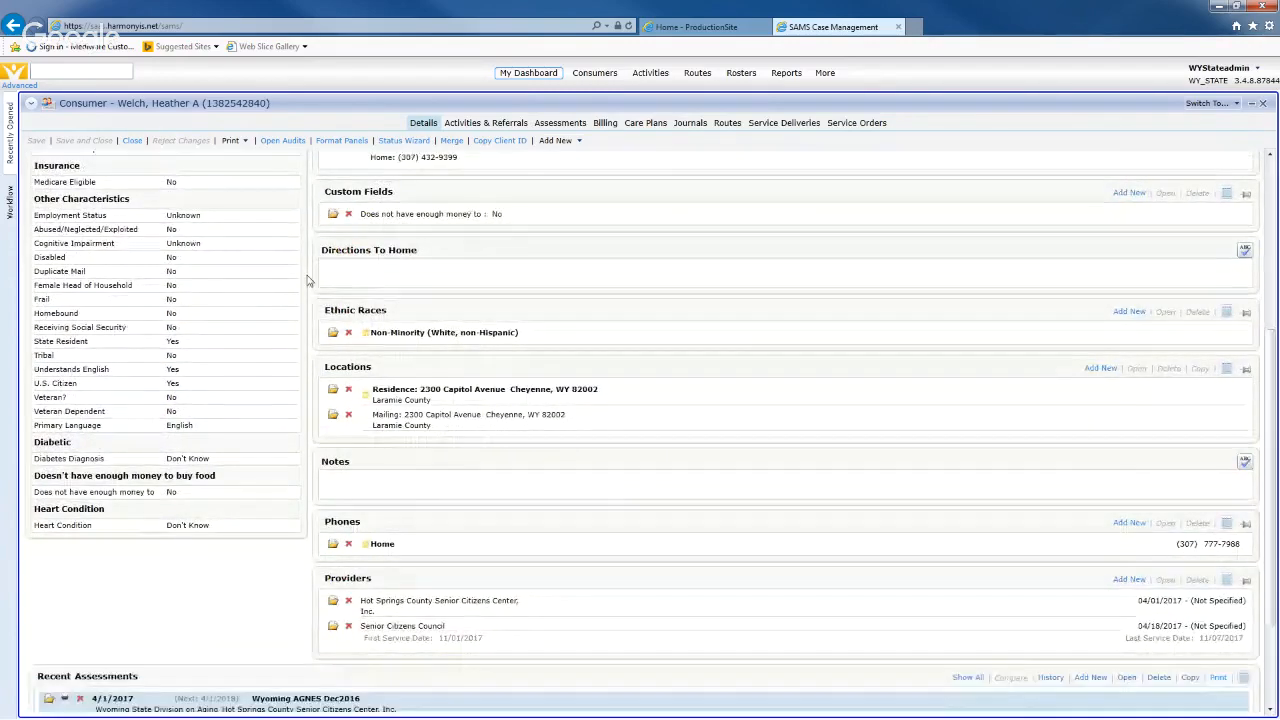
pyautogui.scroll(-3, 309, 281)
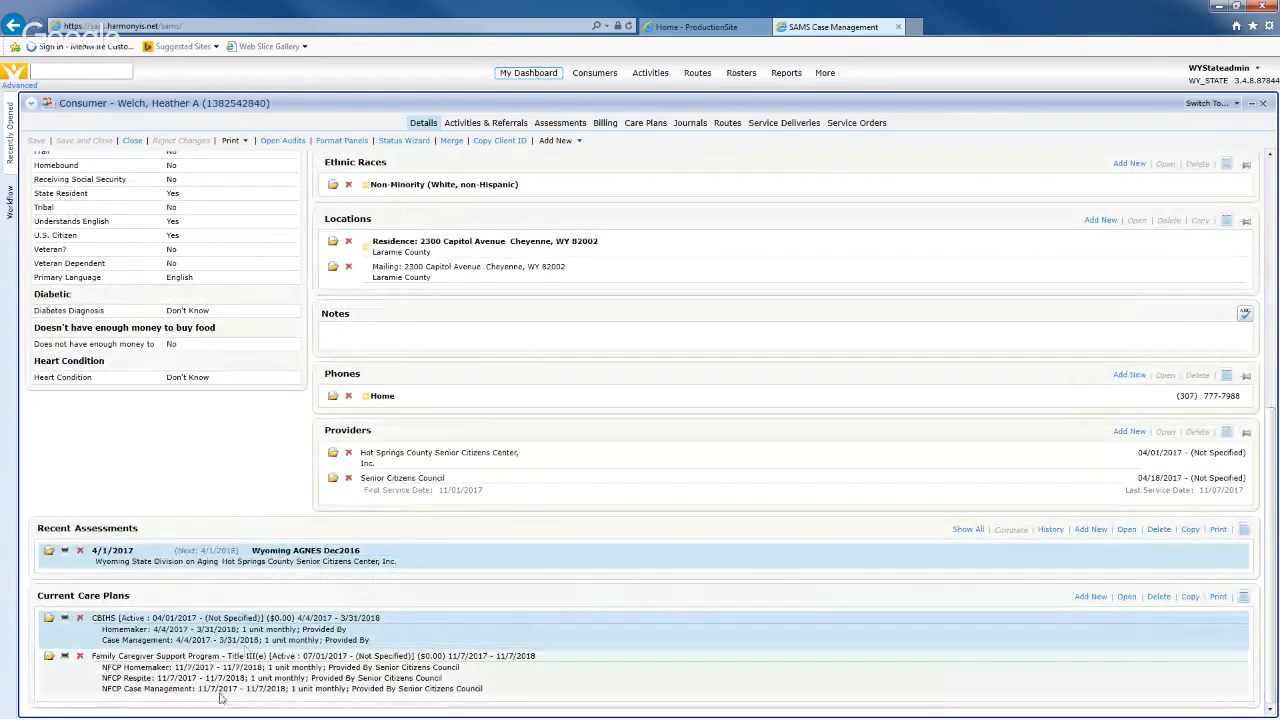
pyautogui.scroll(1, 257, 514)
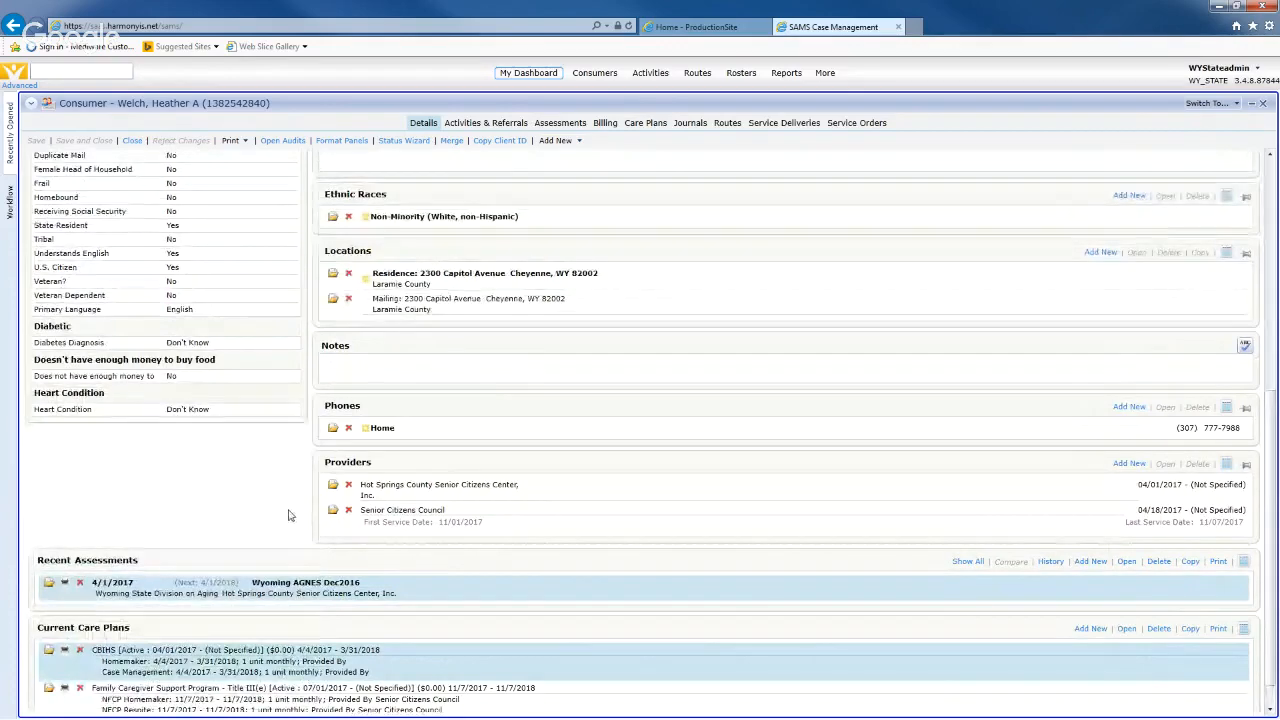
pyautogui.scroll(10, 288, 515)
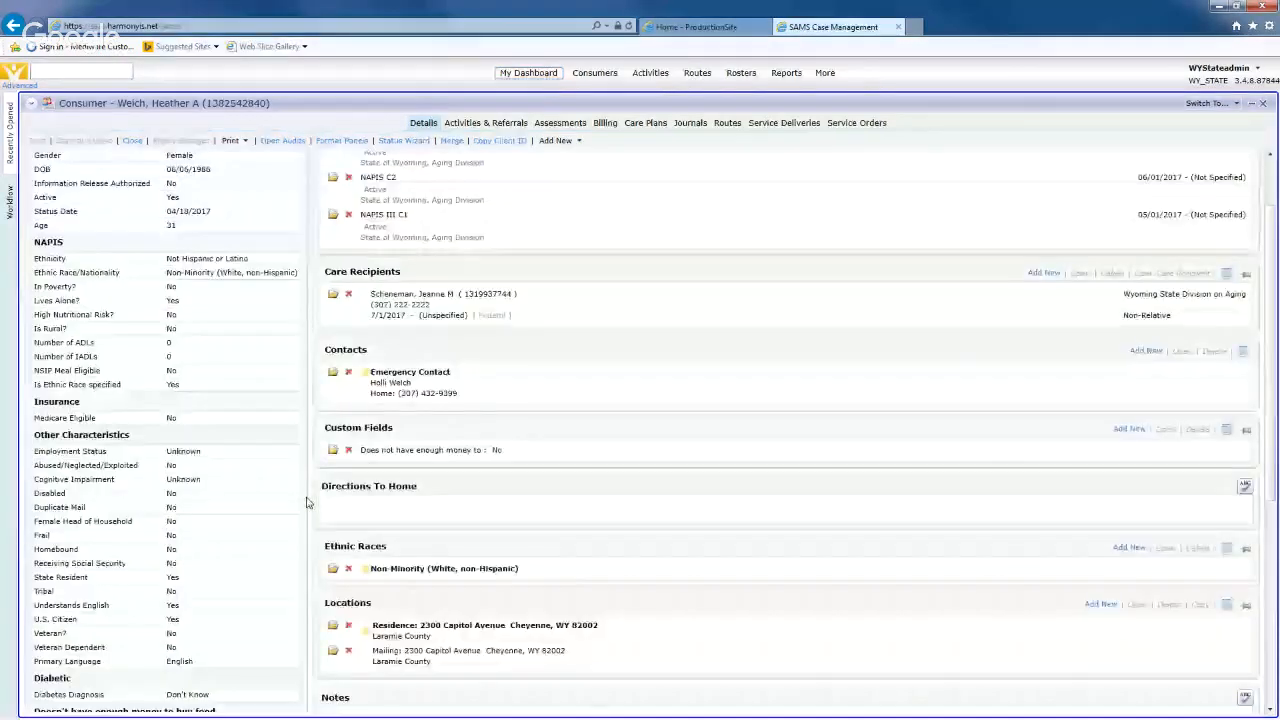
pyautogui.scroll(3, 307, 502)
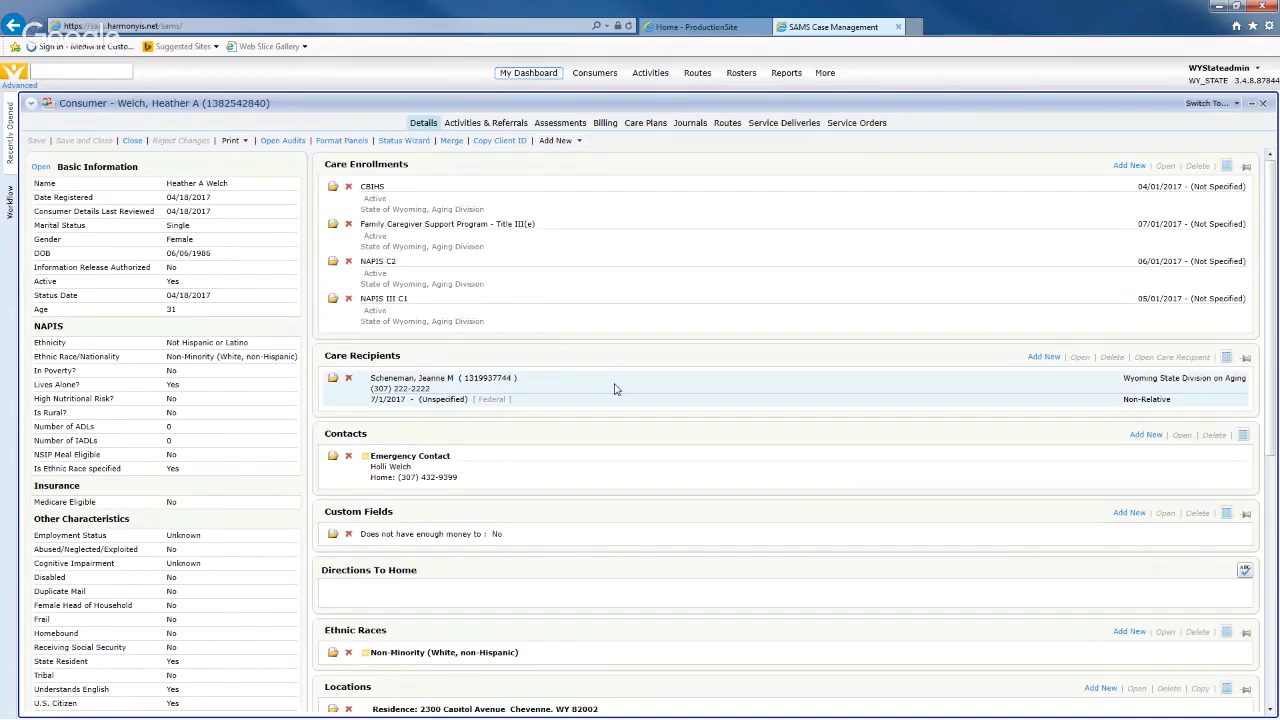
# - Review the consumer's Details page, then switch to the Assessments tab
pyautogui.scroll(-3, 615, 389)
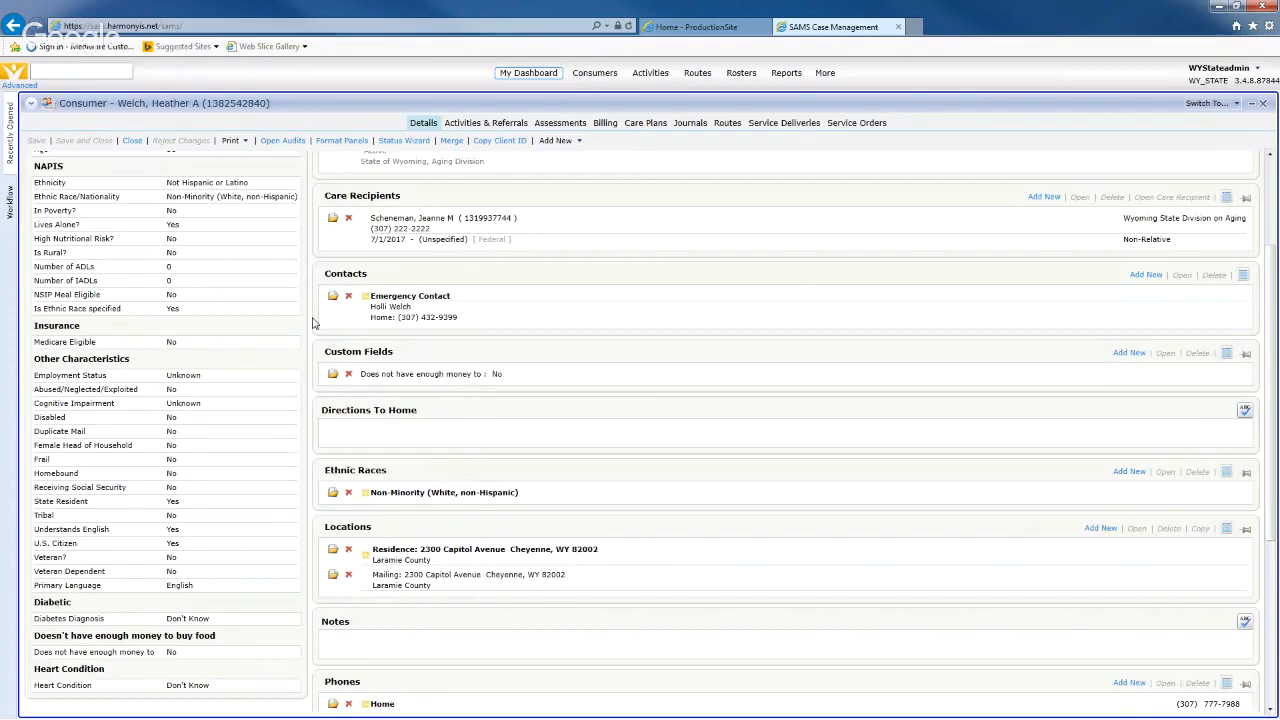
pyautogui.scroll(3, 312, 323)
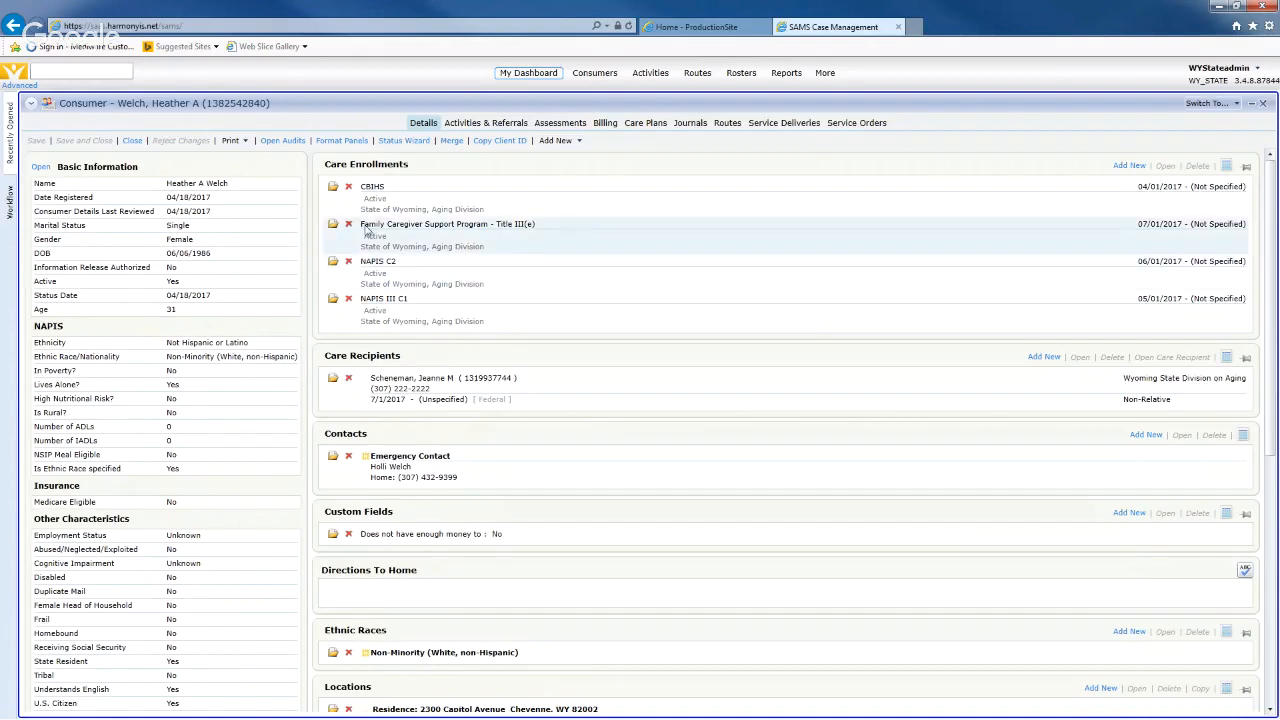
pyautogui.click(549, 124)
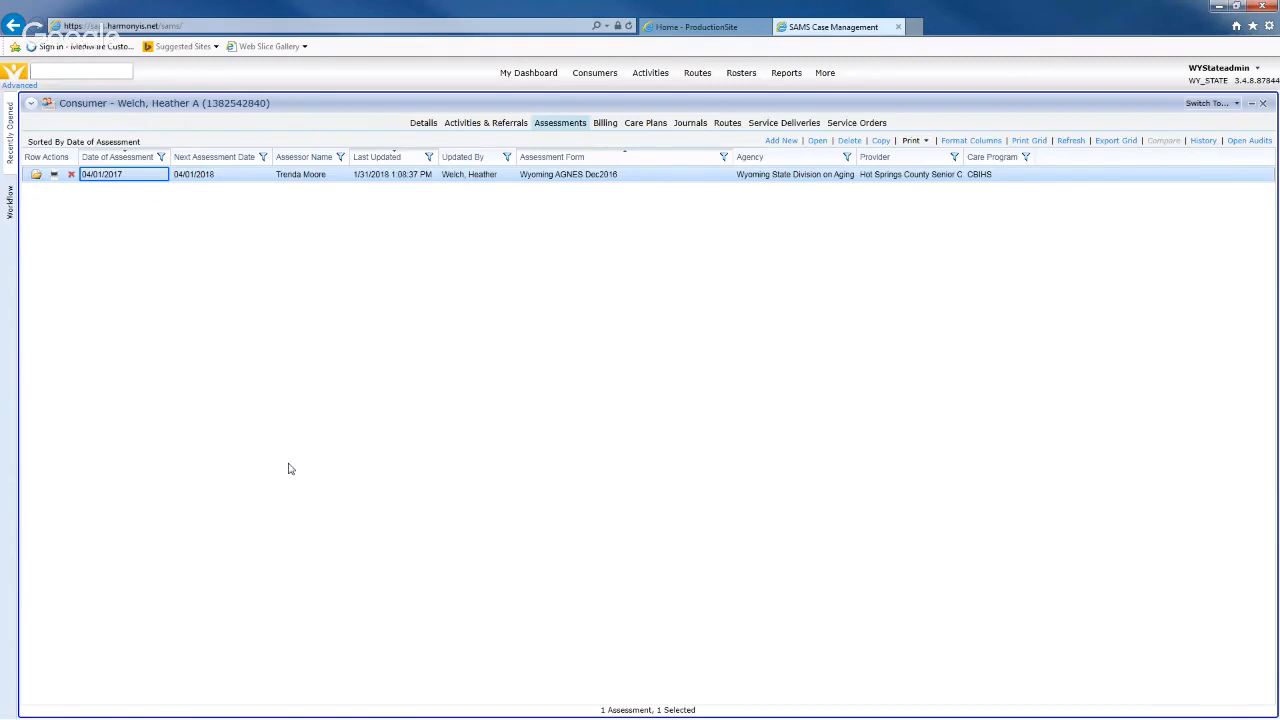
# - Add a new assessment using the AGNES Dec2016.afm form
pyautogui.click(781, 141)
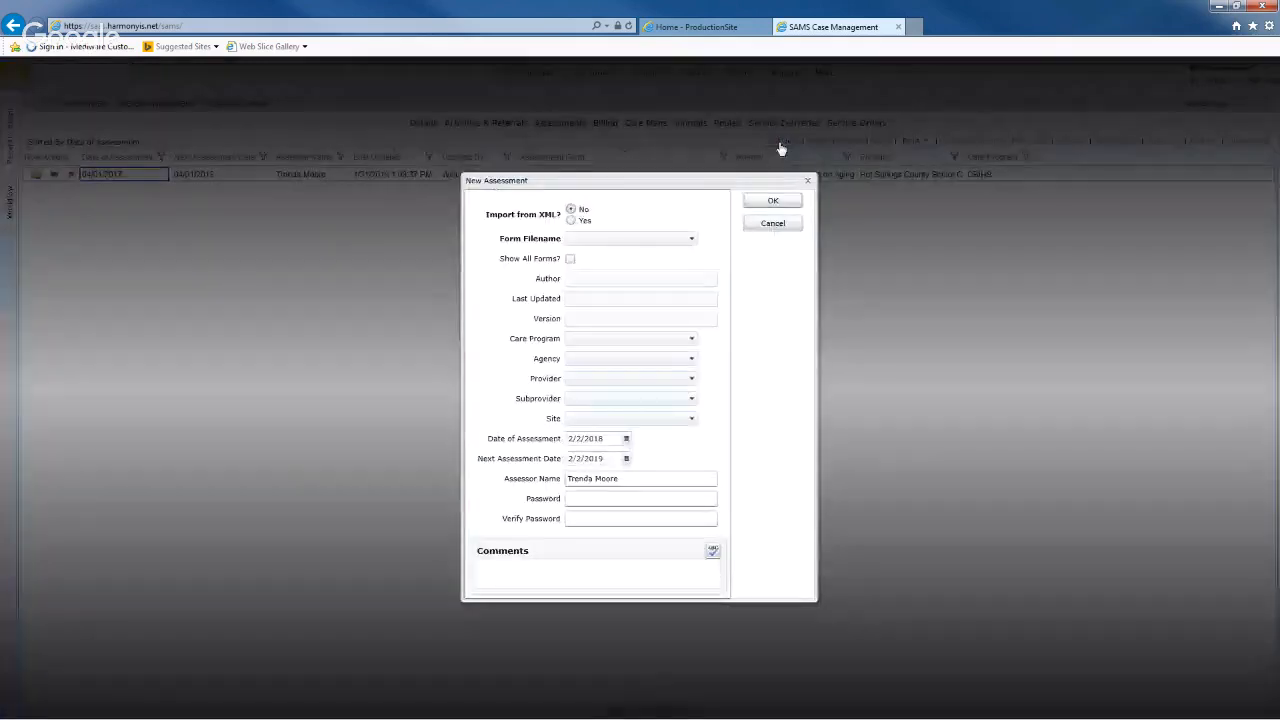
pyautogui.click(608, 243)
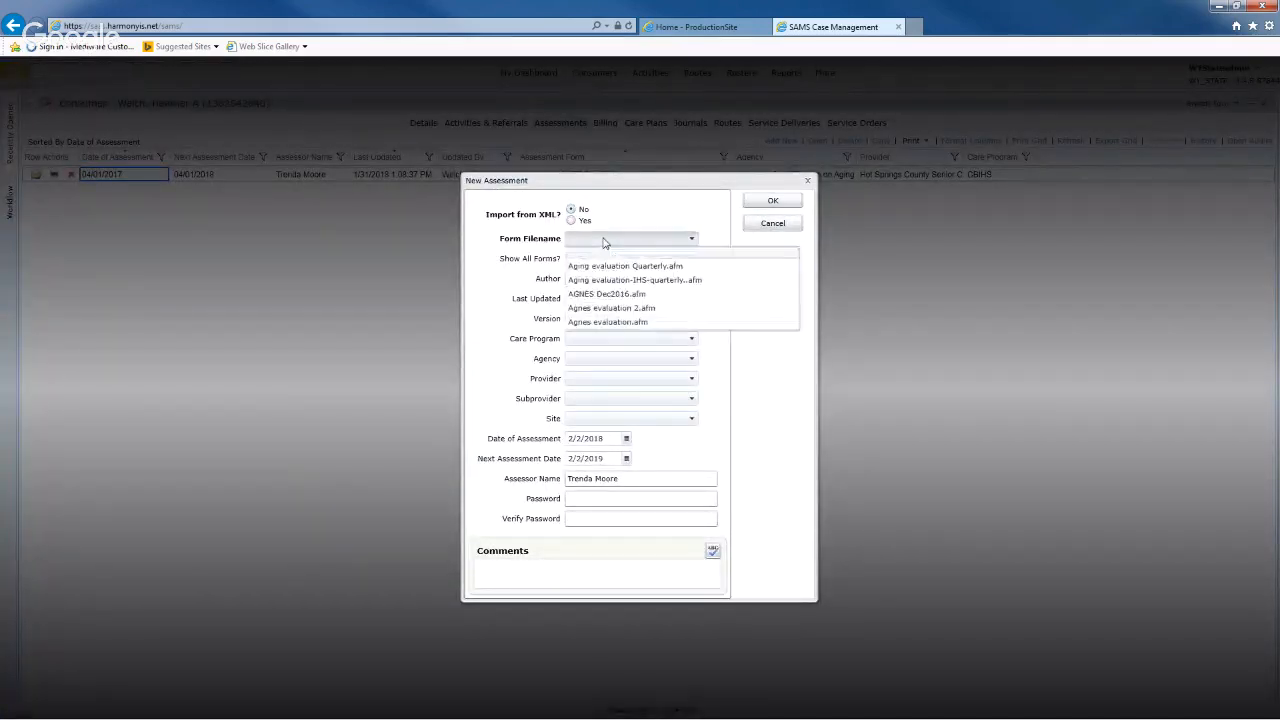
pyautogui.click(605, 294)
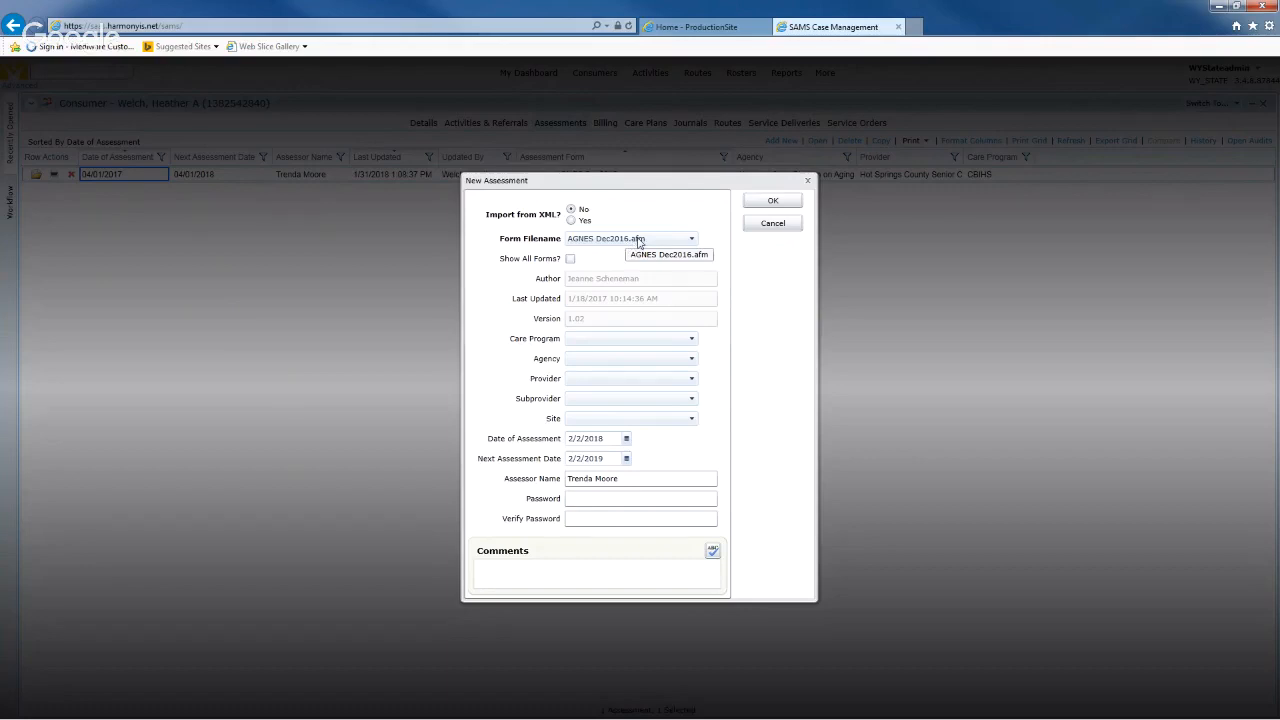
pyautogui.click(638, 240)
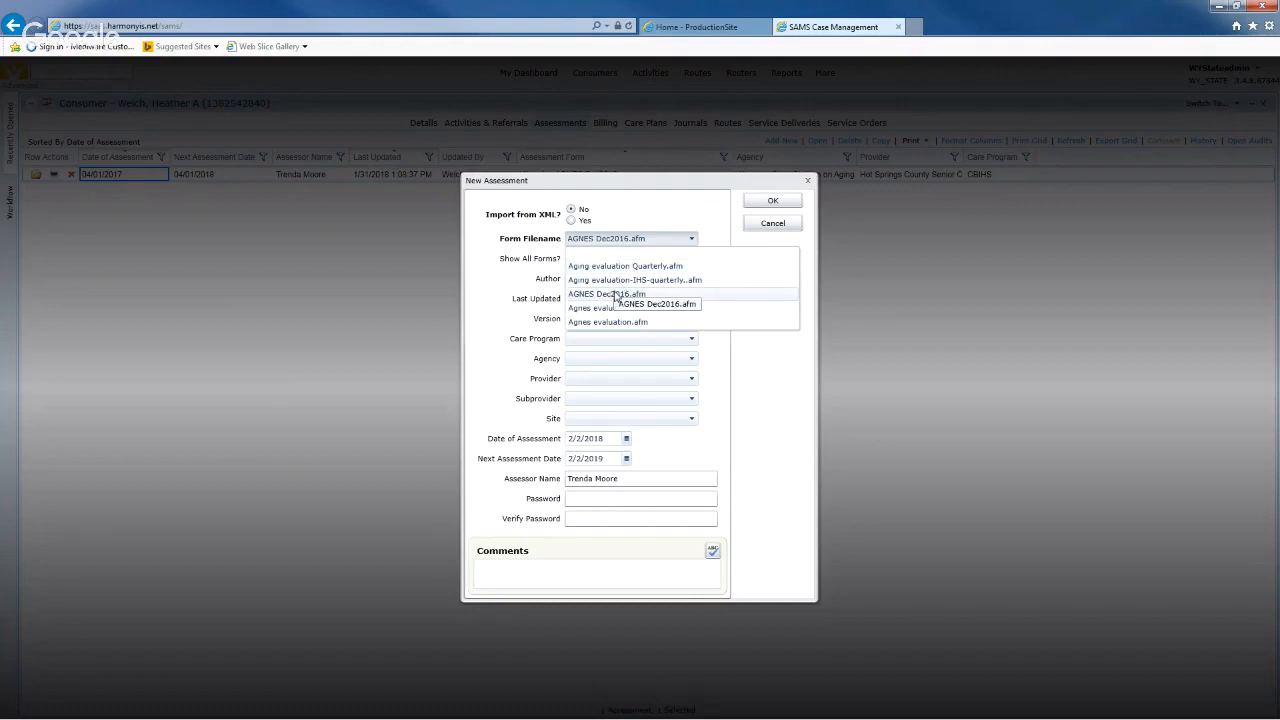
pyautogui.click(616, 296)
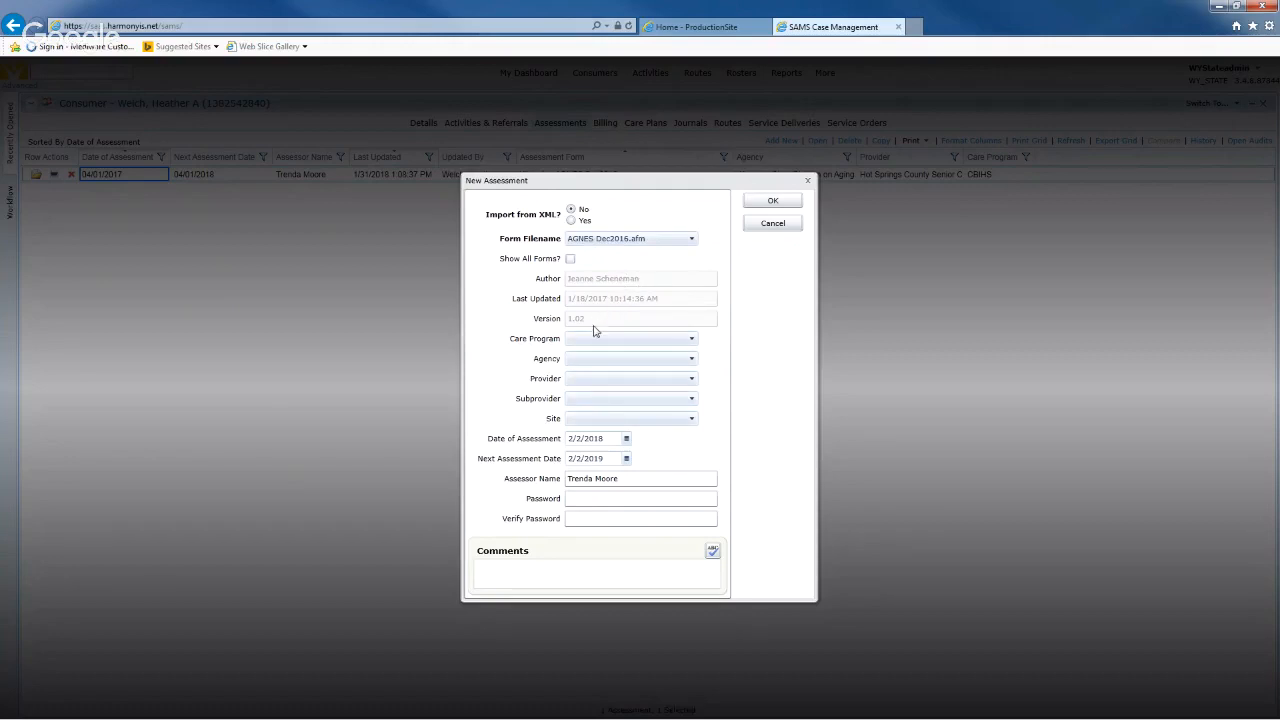
# - Set the care program to NAPIS III C1 and the agency to Wyoming State Division on Aging
pyautogui.click(690, 339)
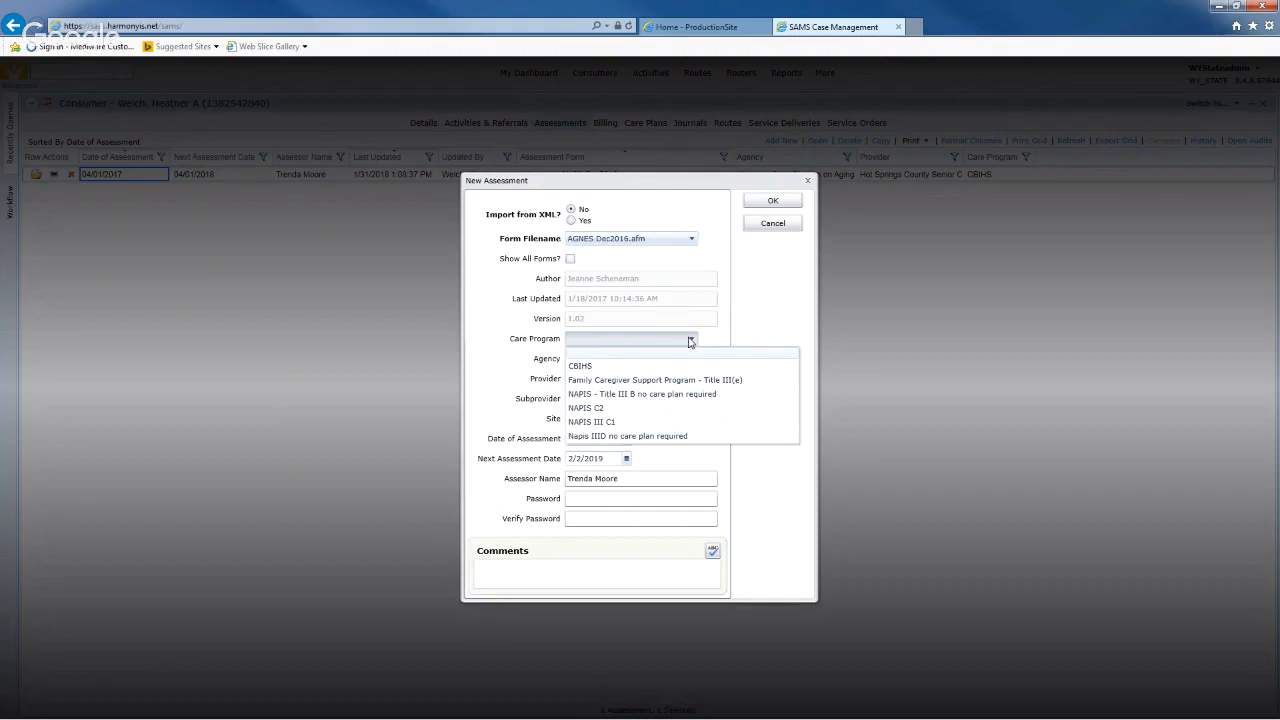
pyautogui.click(618, 424)
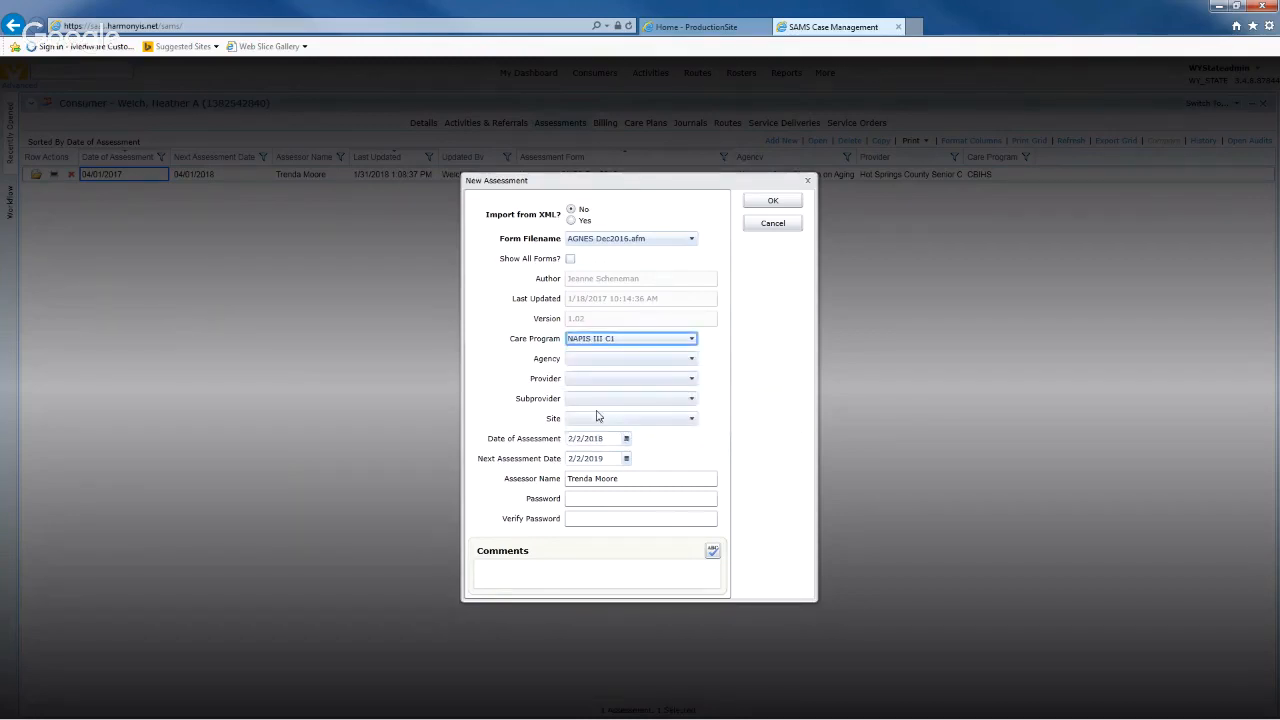
pyautogui.click(688, 360)
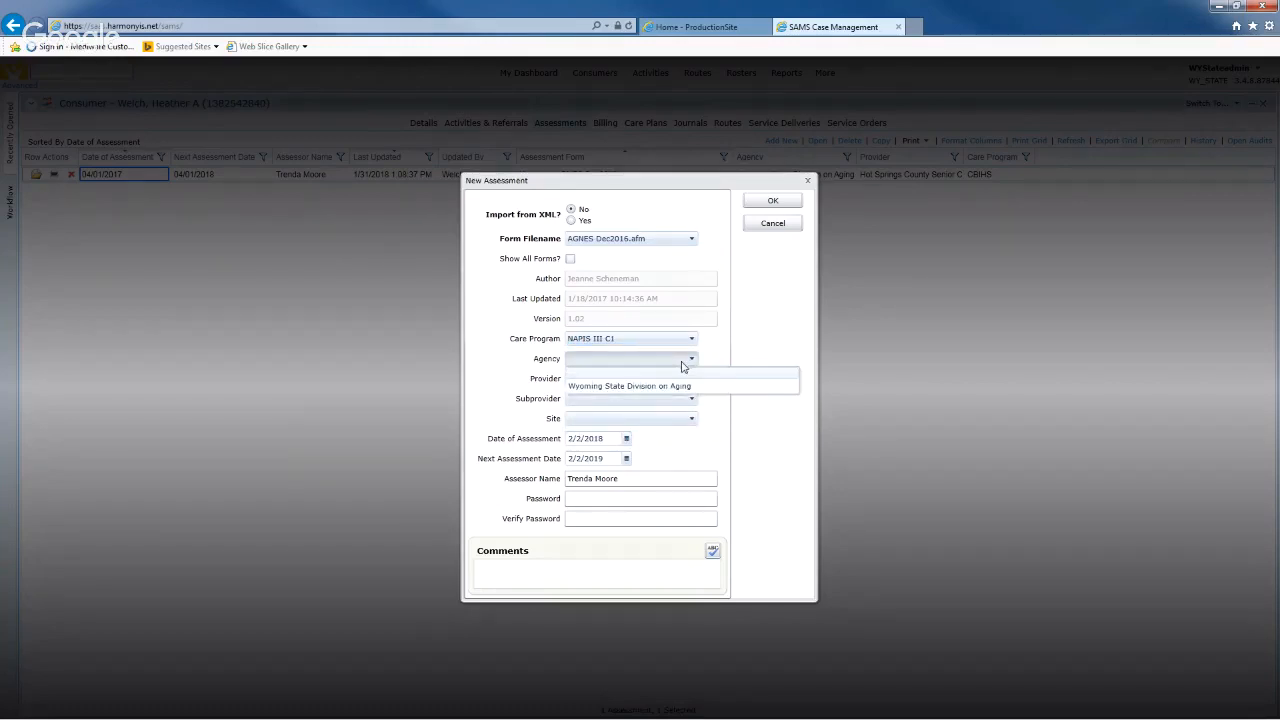
pyautogui.click(654, 386)
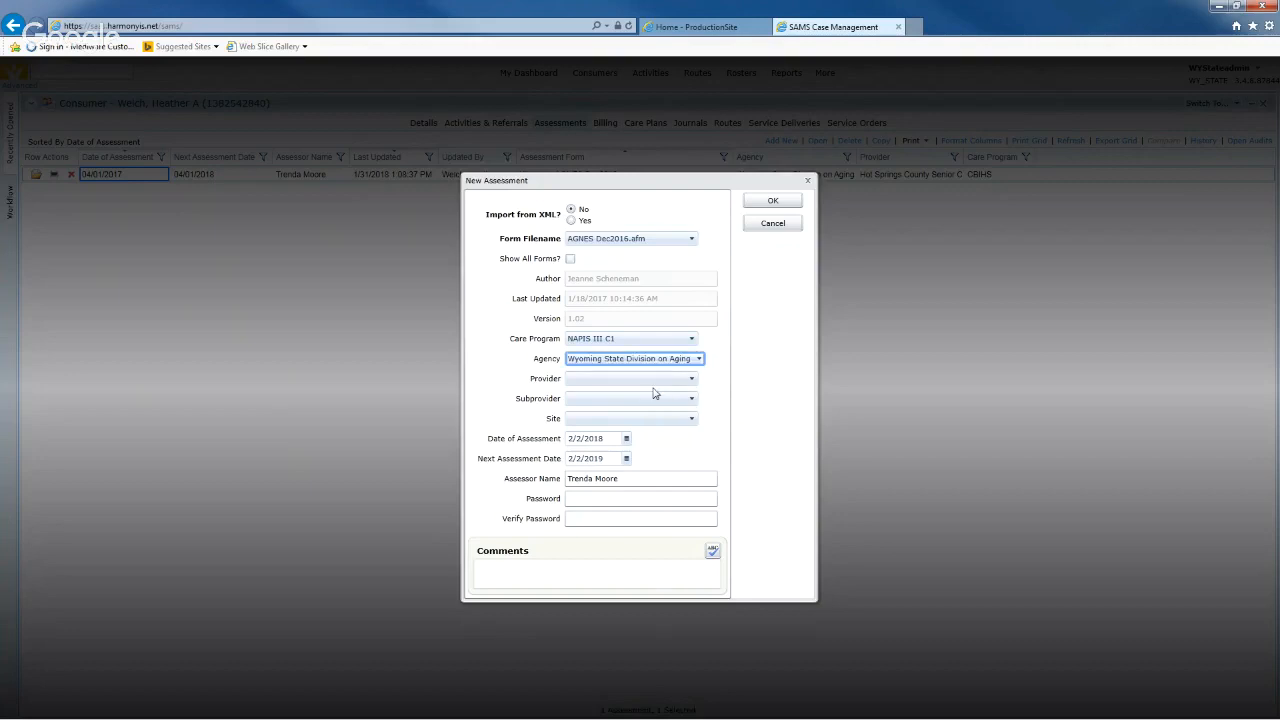
# - Browse the list of available providers in the Provider dropdown
pyautogui.click(654, 382)
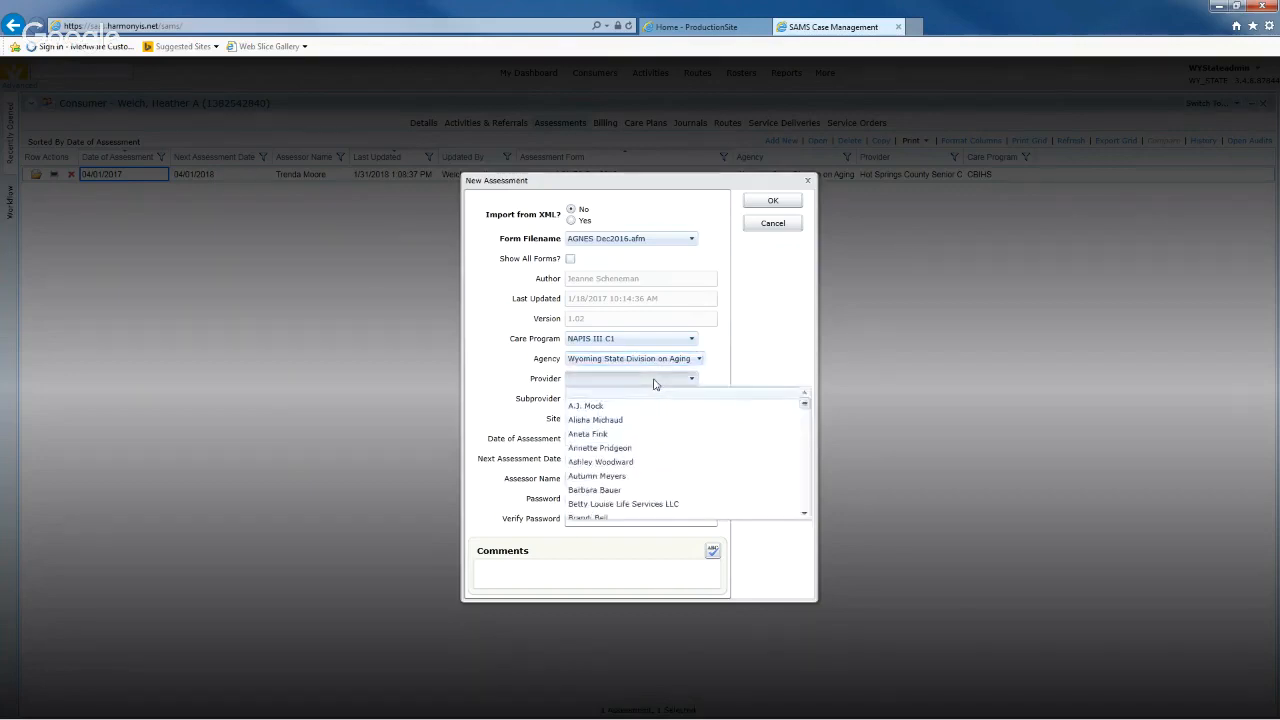
pyautogui.scroll(-3, 676, 430)
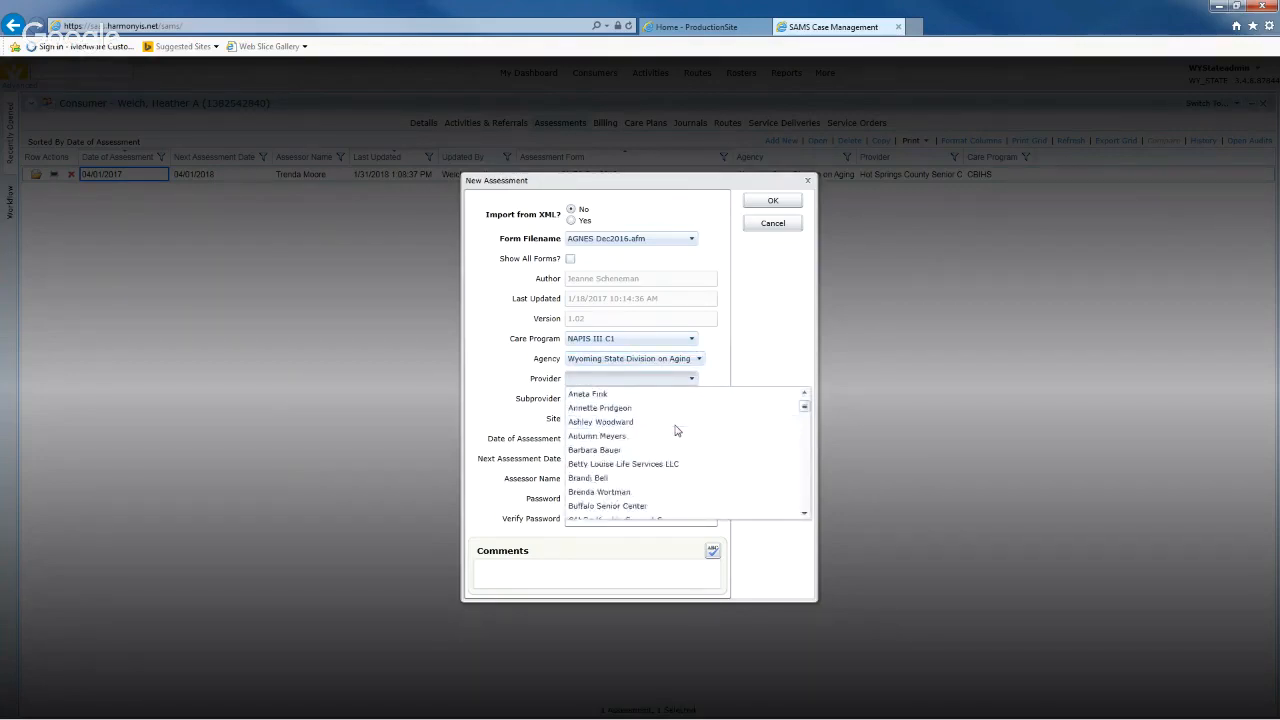
pyautogui.scroll(-10, 676, 430)
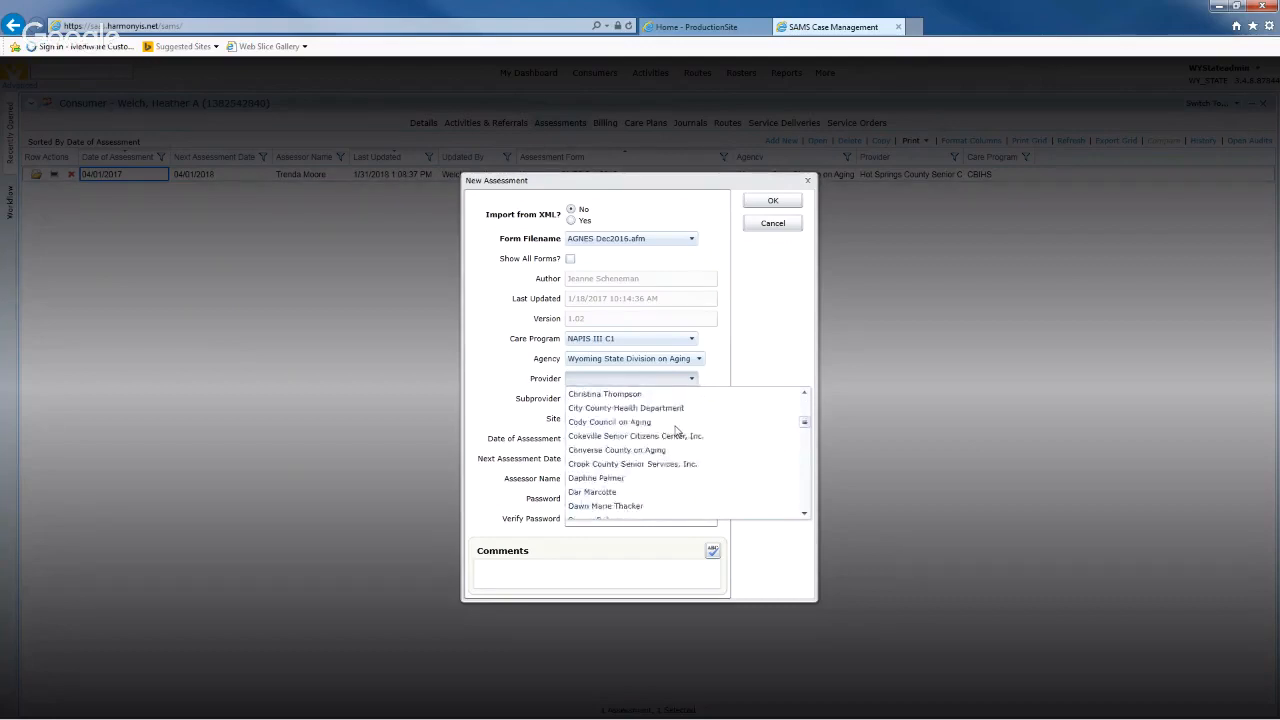
pyautogui.scroll(-10, 676, 433)
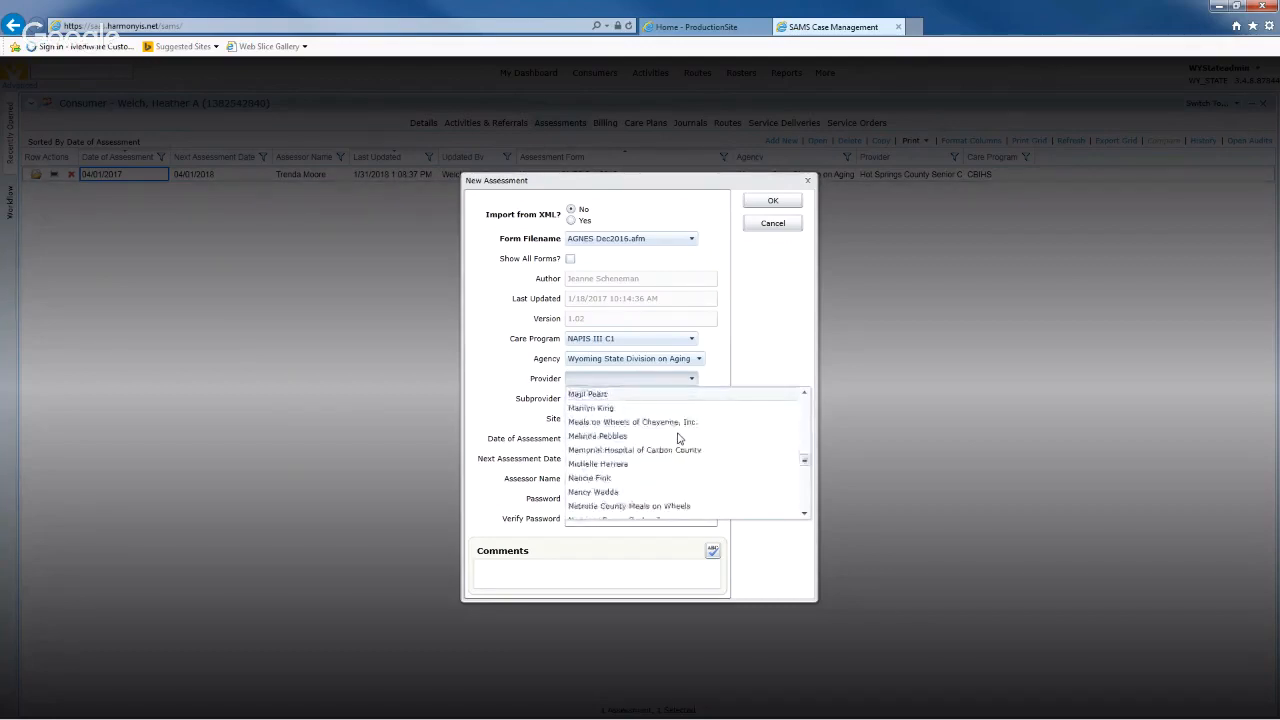
pyautogui.scroll(-10, 677, 438)
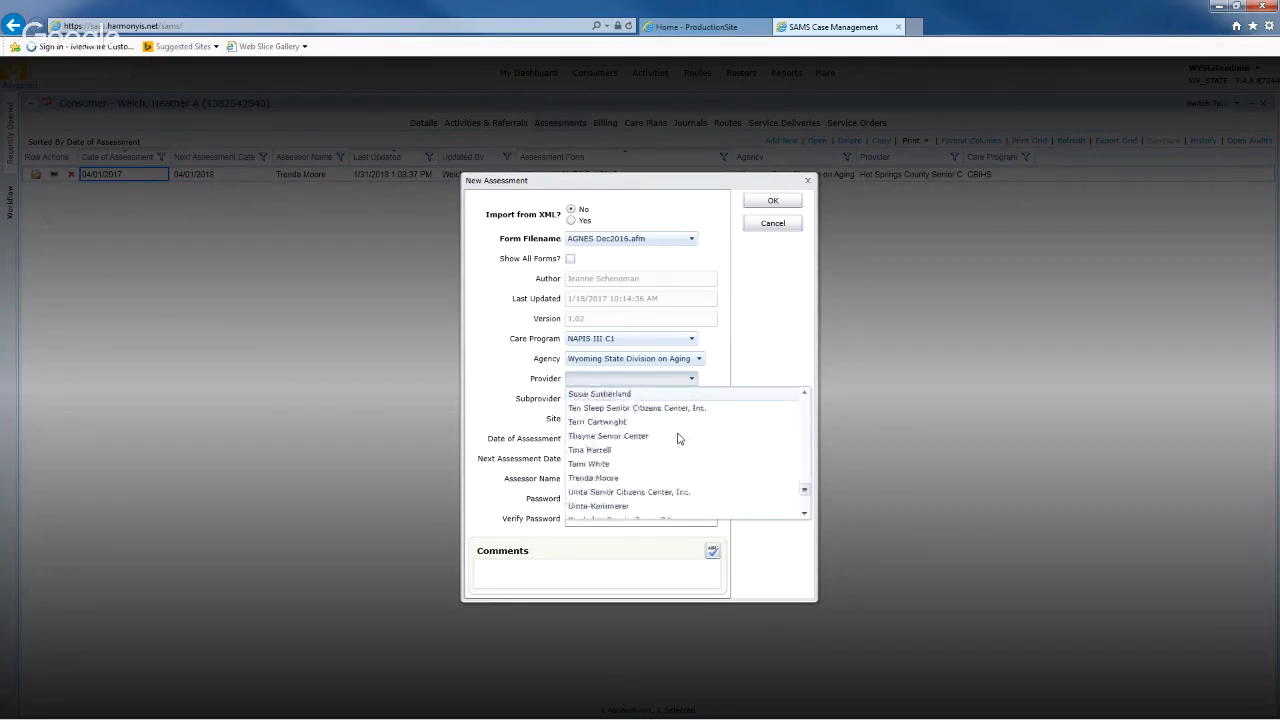
pyautogui.scroll(-3, 677, 438)
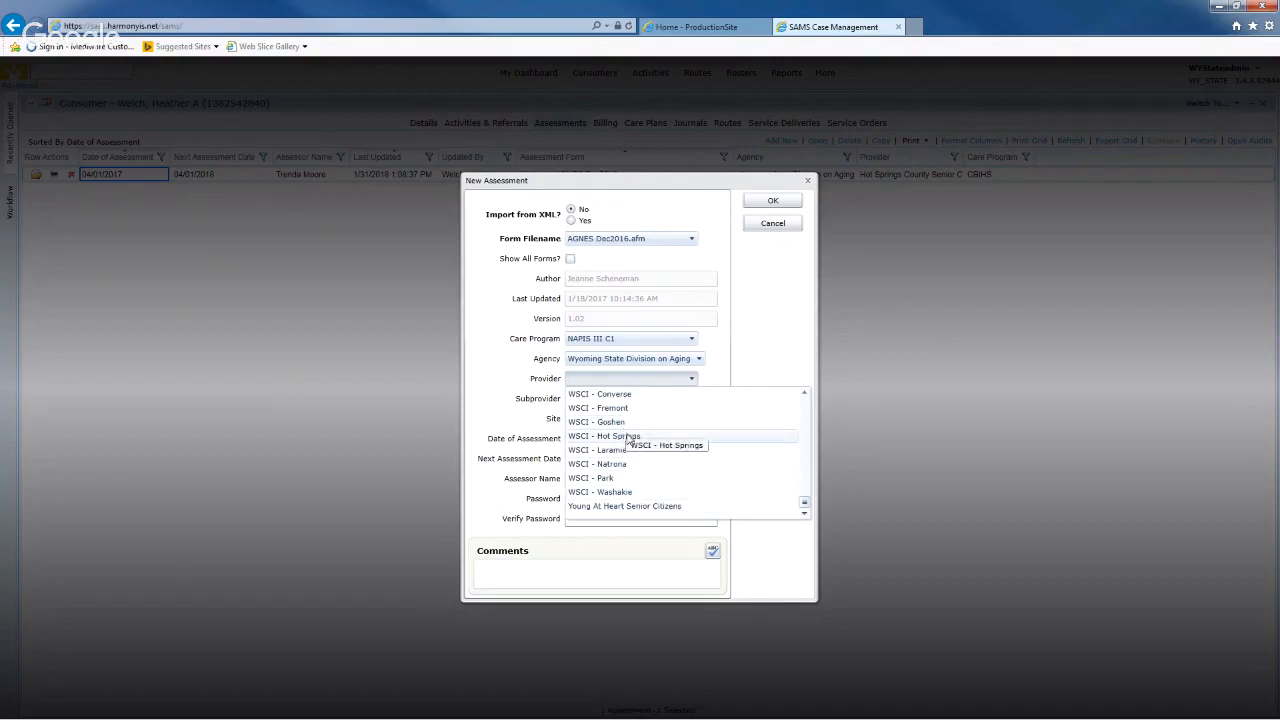
pyautogui.scroll(3, 625, 435)
pyautogui.scroll(10, 628, 440)
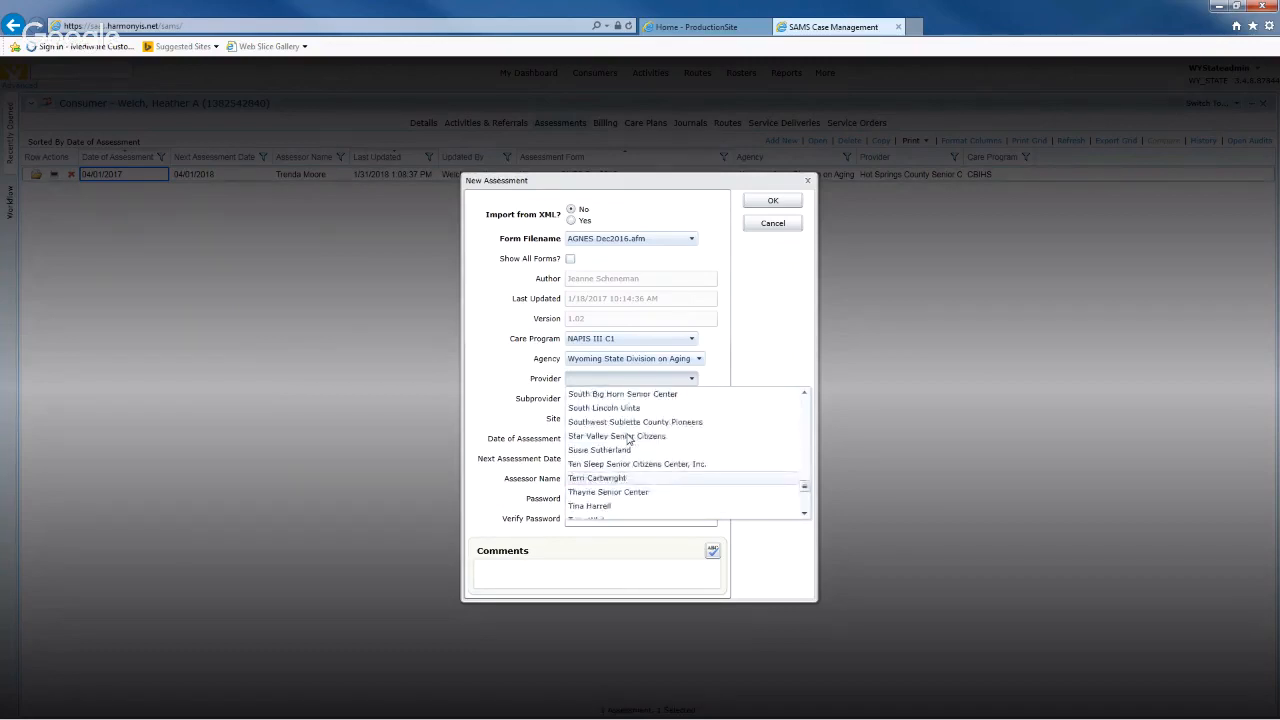
pyautogui.scroll(2, 628, 440)
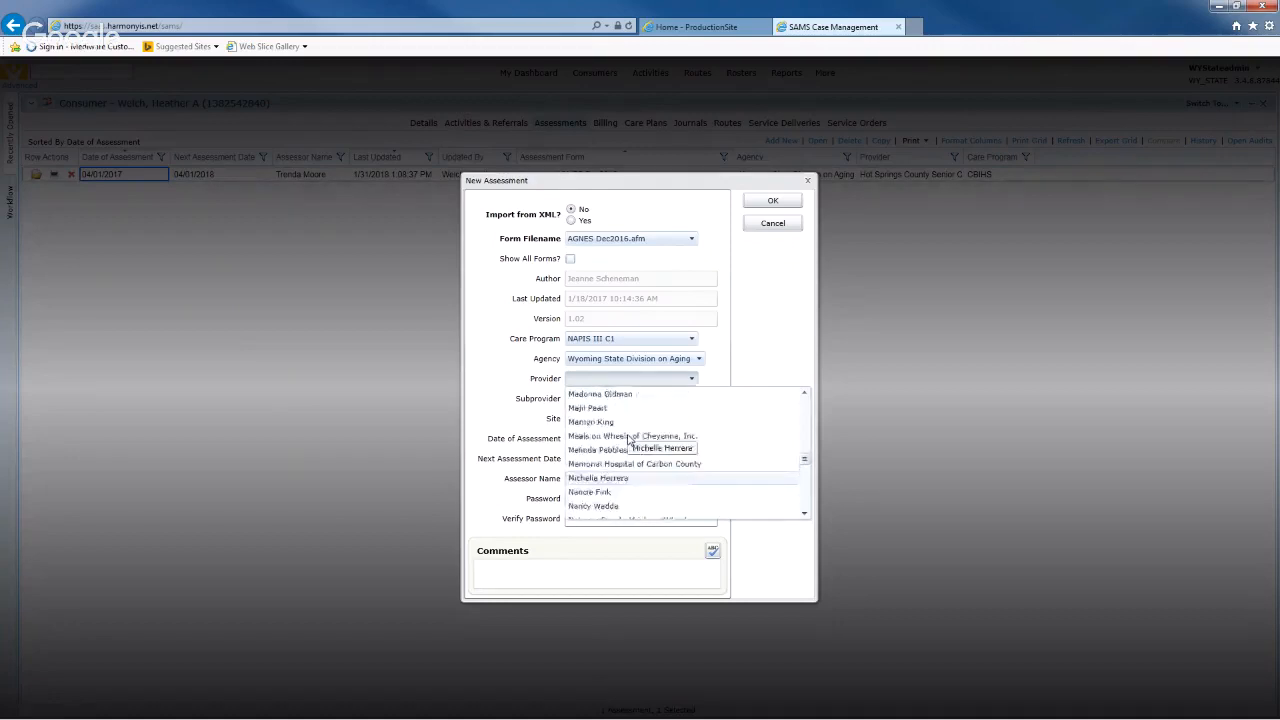
pyautogui.scroll(10, 628, 440)
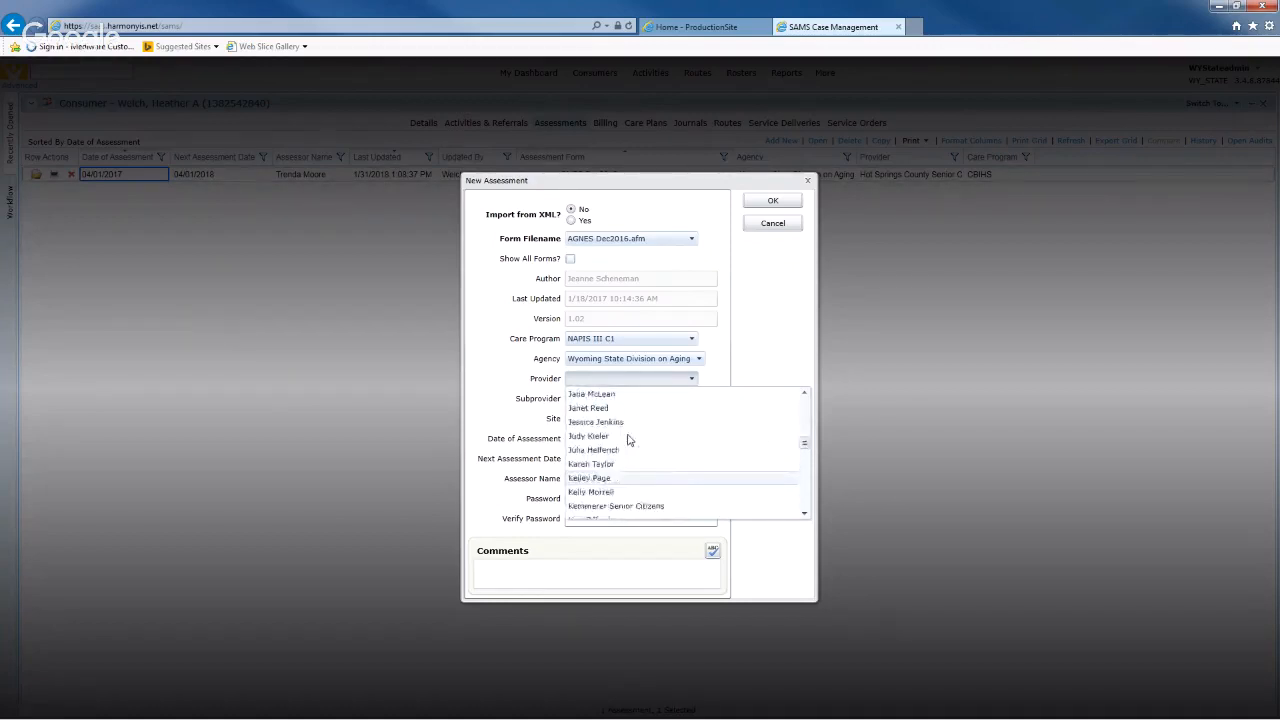
pyautogui.scroll(8, 628, 440)
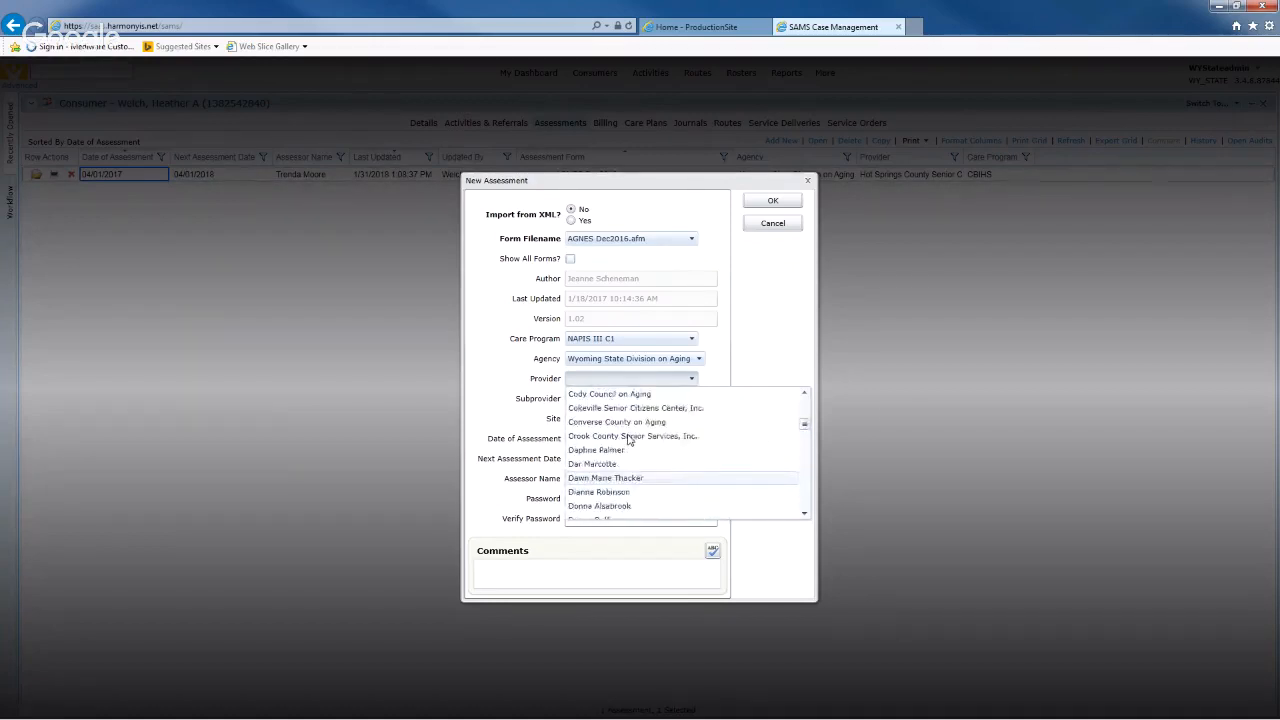
# - Set the provider to Cody Council on Aging, leaving Subprovider and Site empty
pyautogui.click(600, 394)
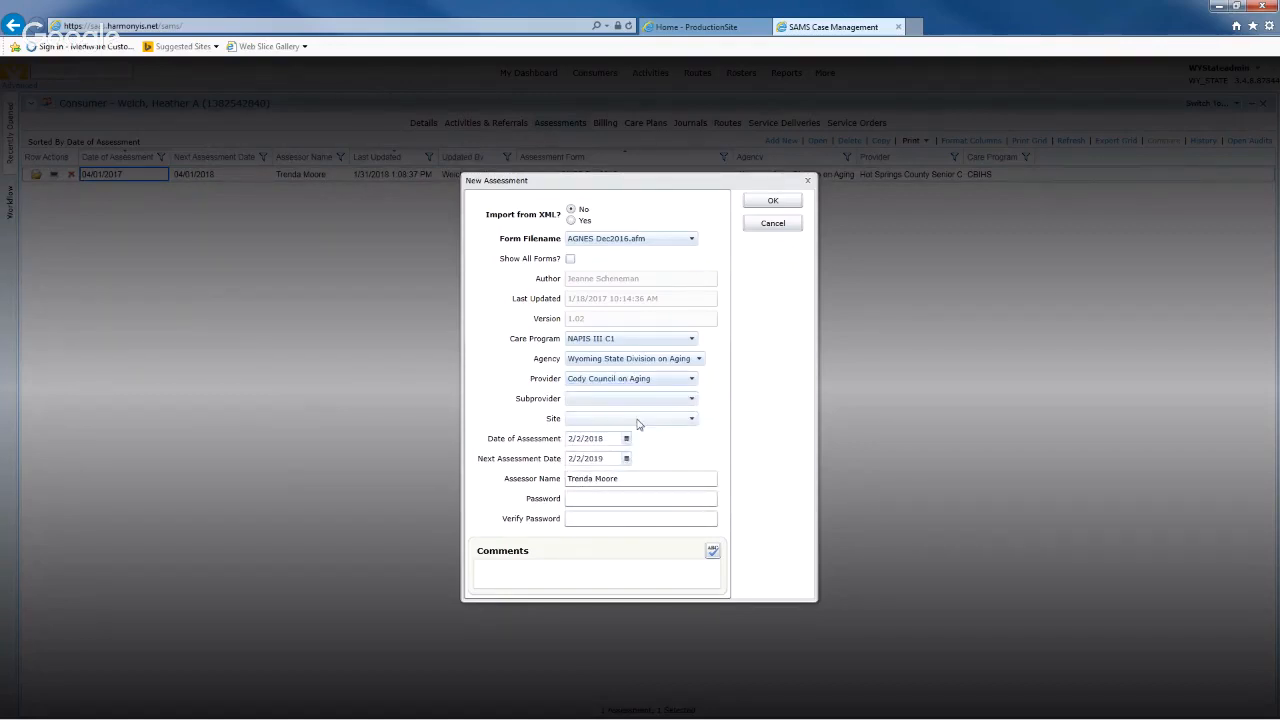
pyautogui.click(637, 404)
pyautogui.click(640, 408)
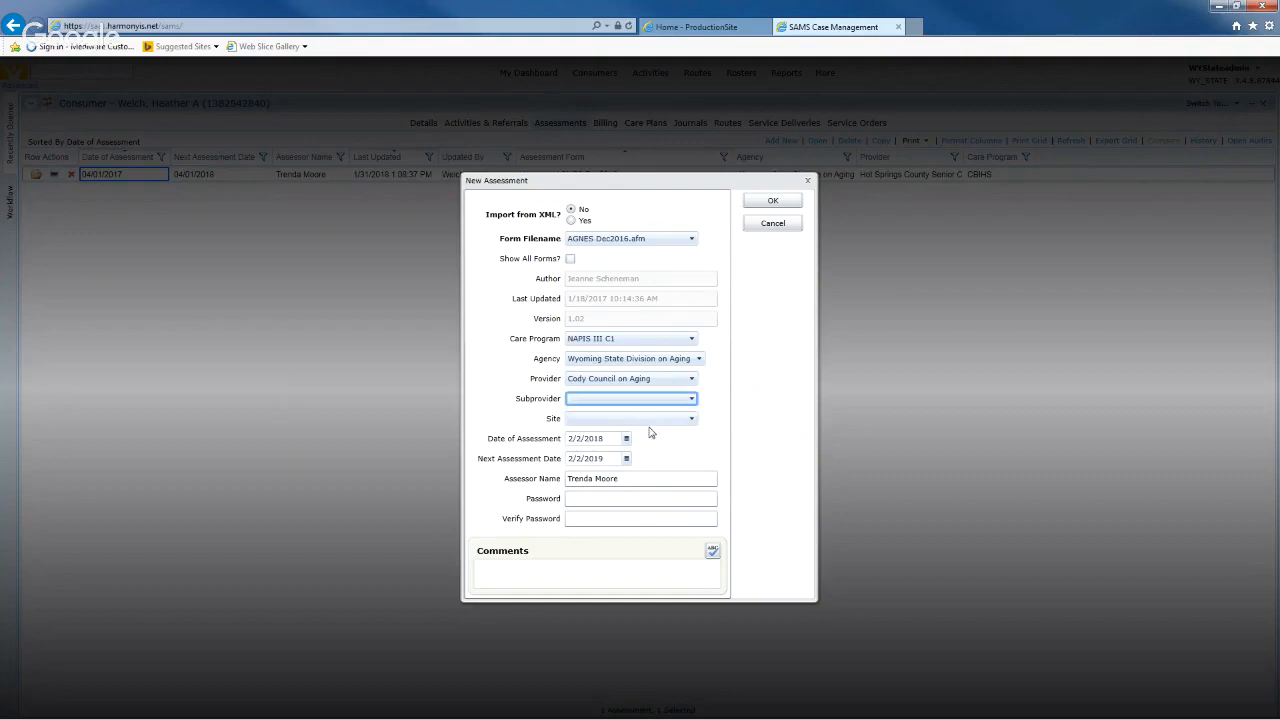
pyautogui.click(658, 422)
pyautogui.click(658, 422)
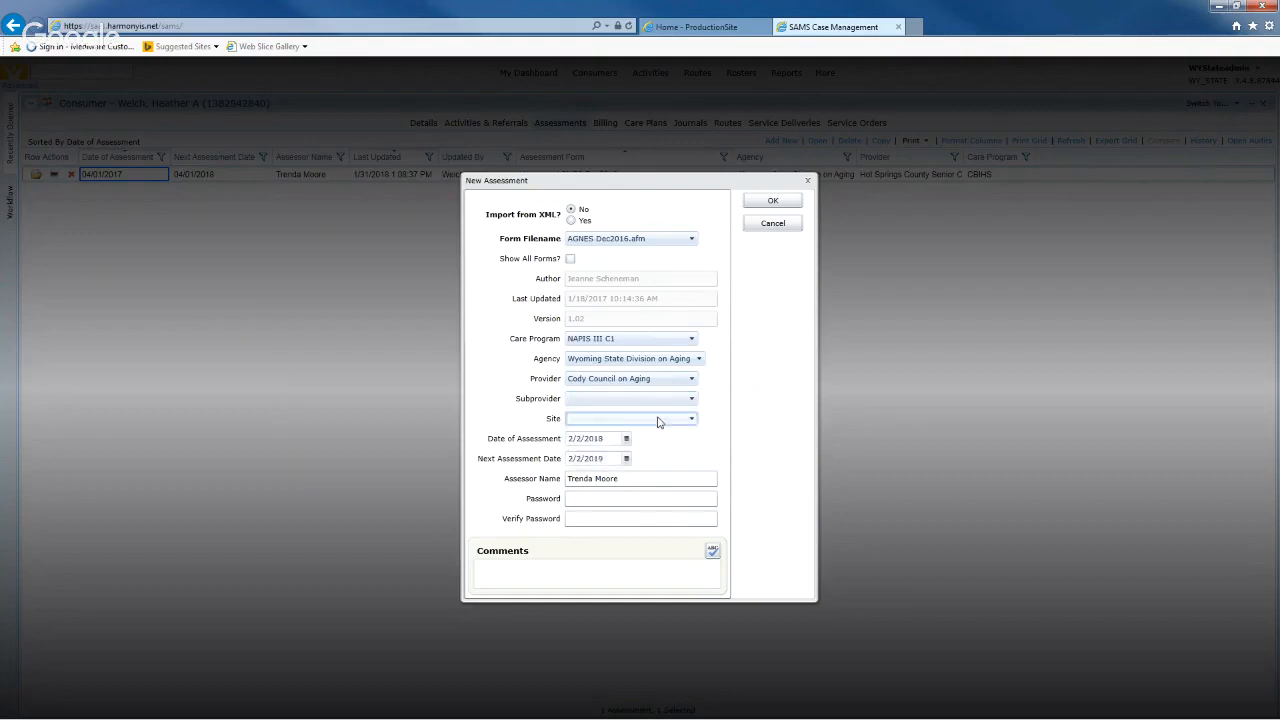
pyautogui.click(658, 422)
pyautogui.click(668, 425)
# - Change the assessment date to 4/1/2018 and clear the Assessor Name
pyautogui.click(612, 438)
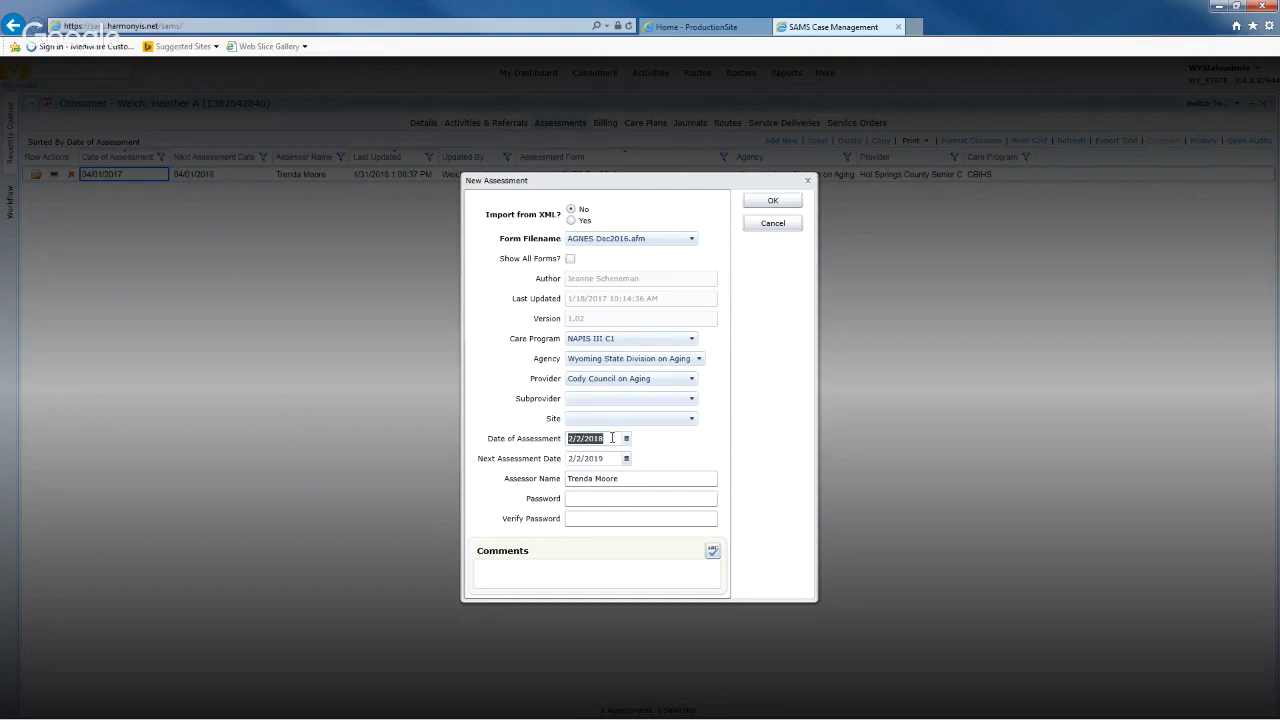
pyautogui.click(676, 448)
pyautogui.doubleClick(605, 438)
pyautogui.write('4/1/2018')
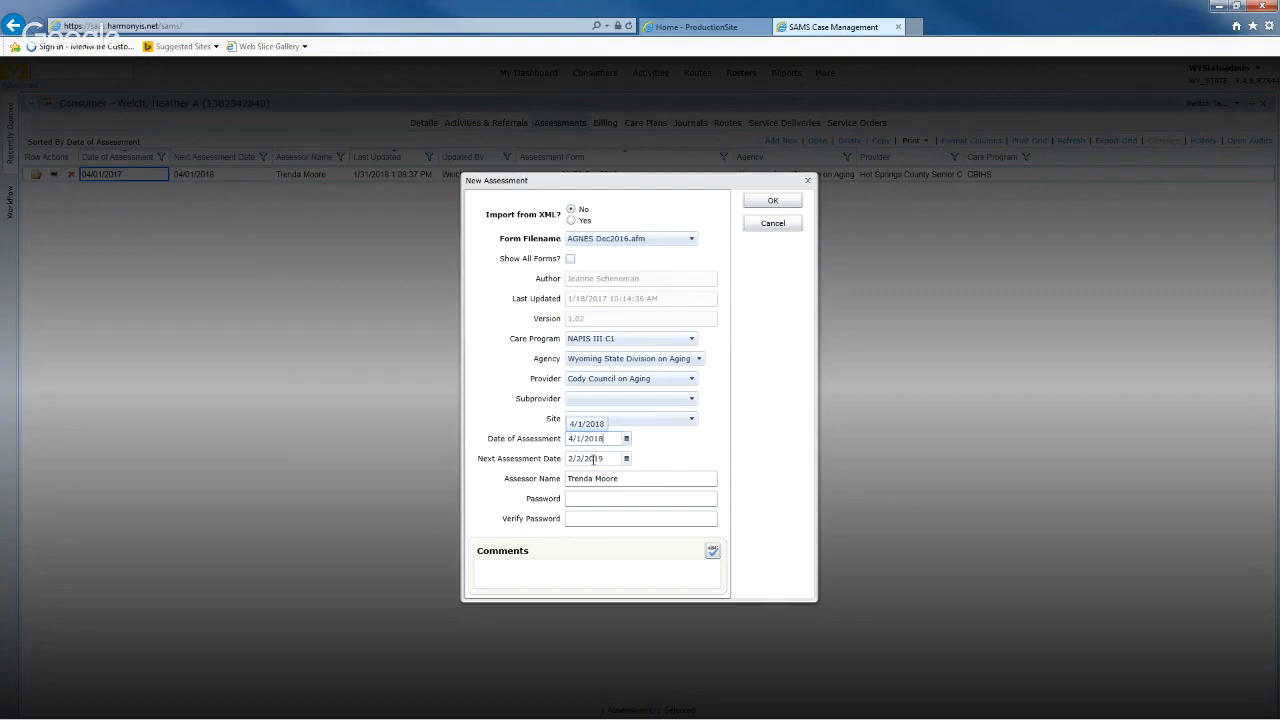
pyautogui.click(593, 458)
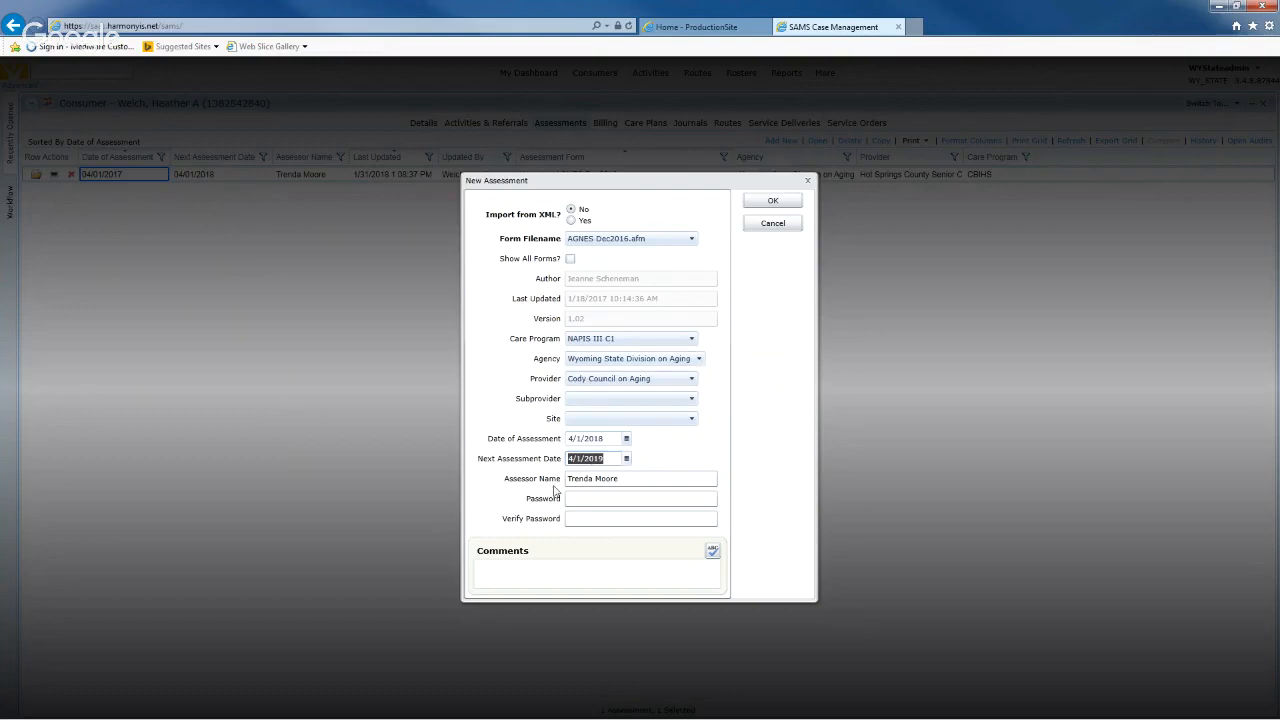
pyautogui.click(670, 455)
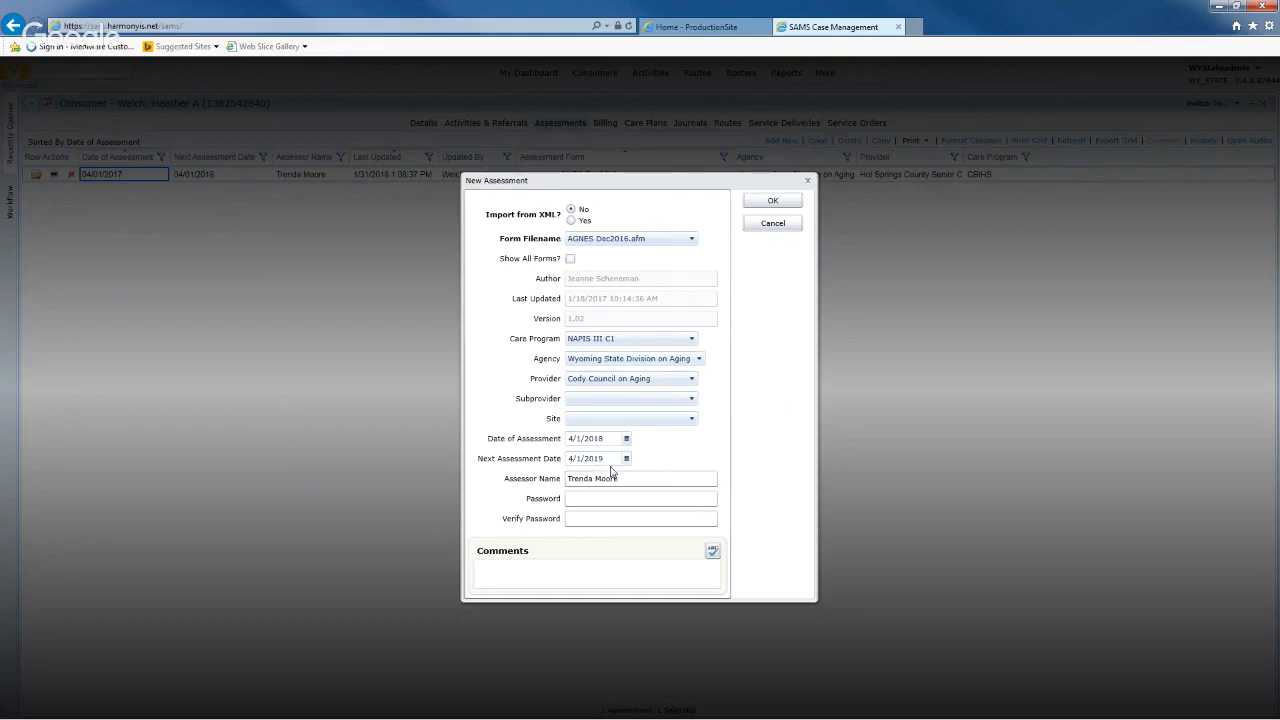
pyautogui.moveTo(614, 478); pyautogui.dragTo(541, 481)
pyautogui.press('Delete')
# - Correct the assessment date to 2/2/2018 and create the NAPIS III C1 assessment, next due 2/2/2019
pyautogui.click(768, 200)
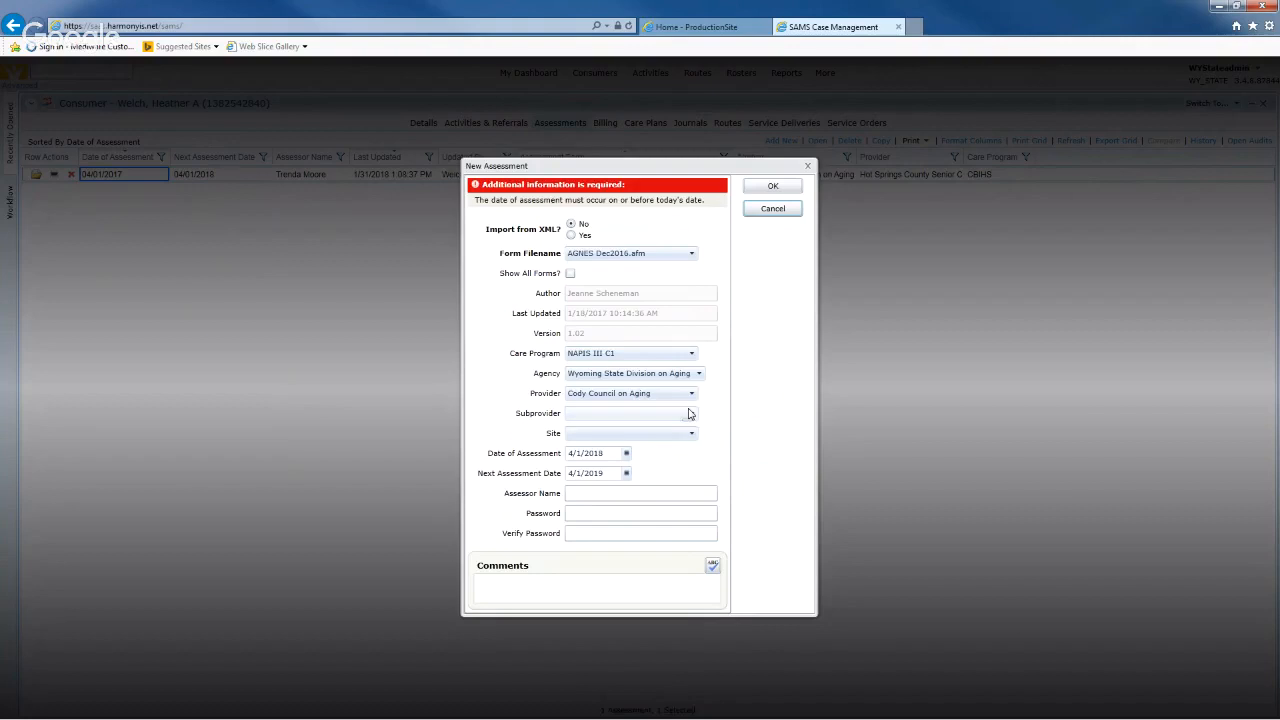
pyautogui.doubleClick(613, 449)
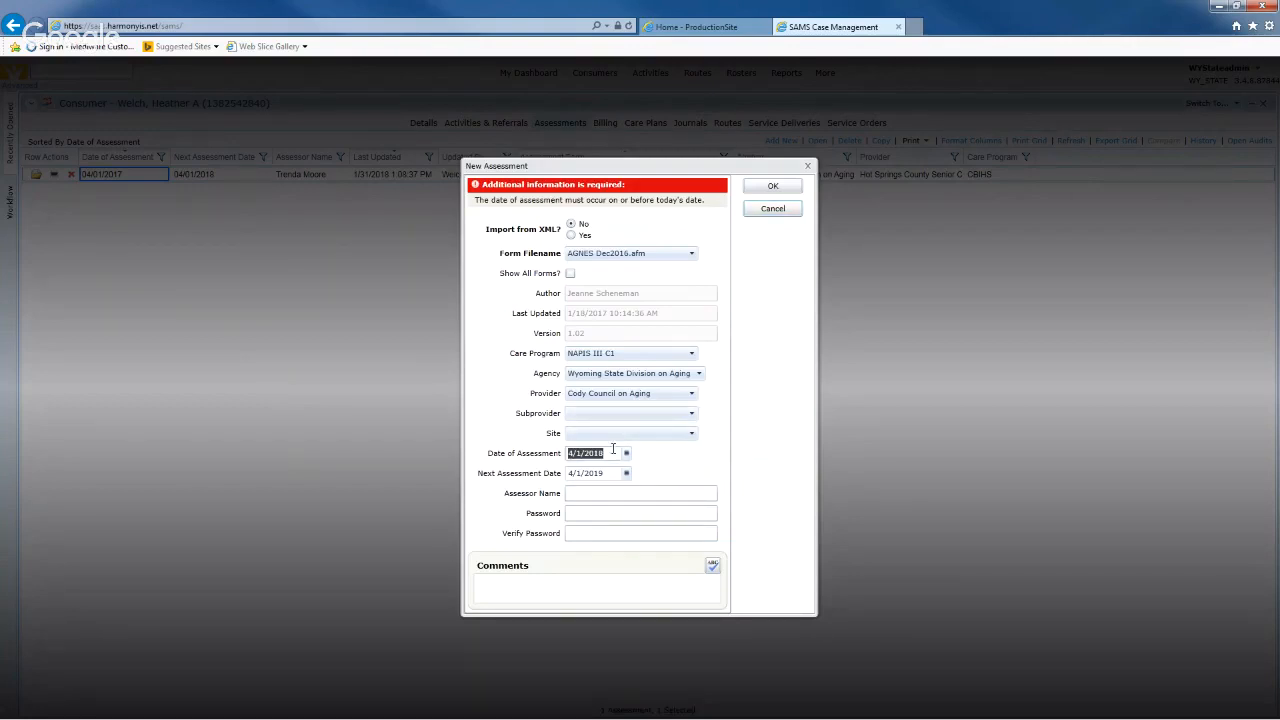
pyautogui.write('2/2/2018')
pyautogui.press('Tab')
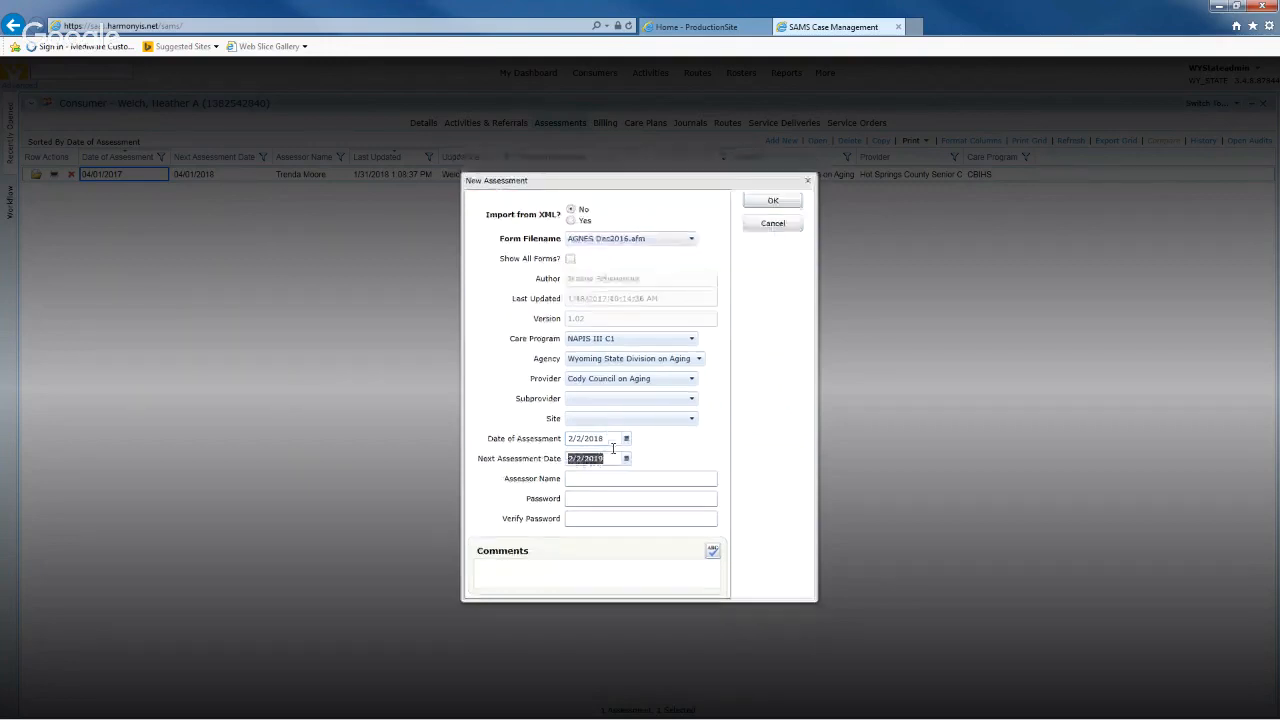
pyautogui.click(665, 451)
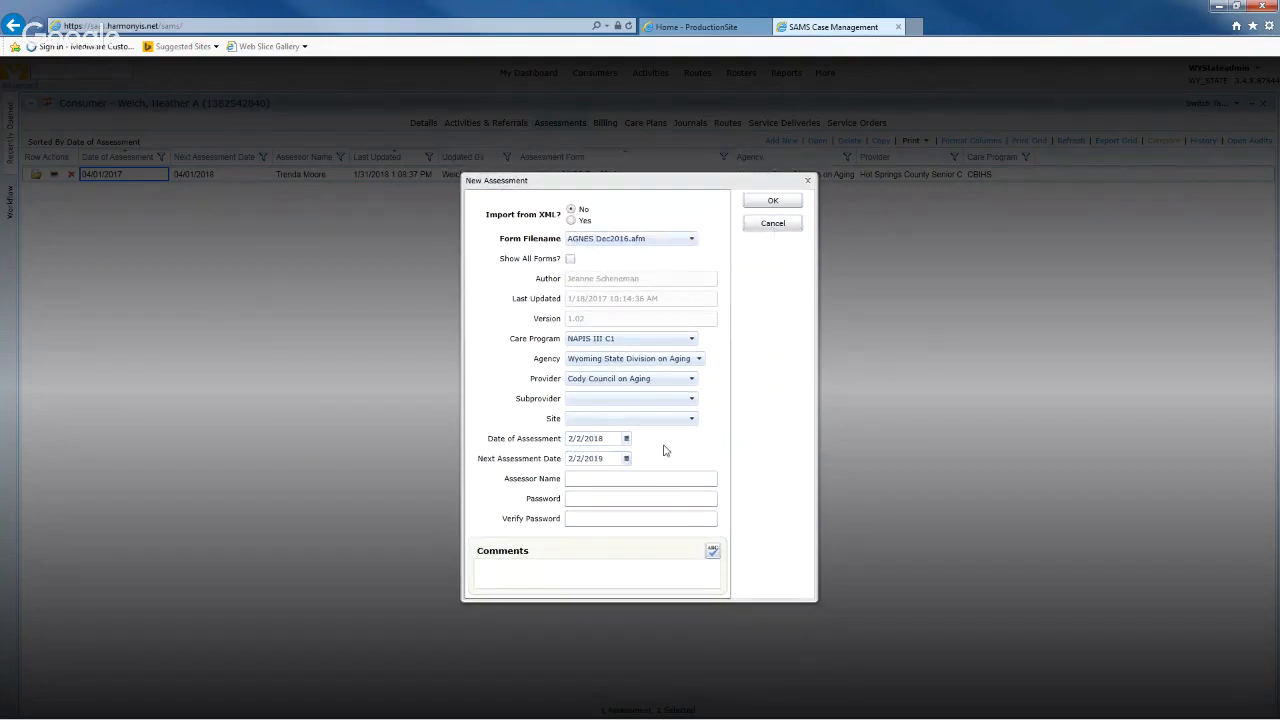
pyautogui.click(760, 204)
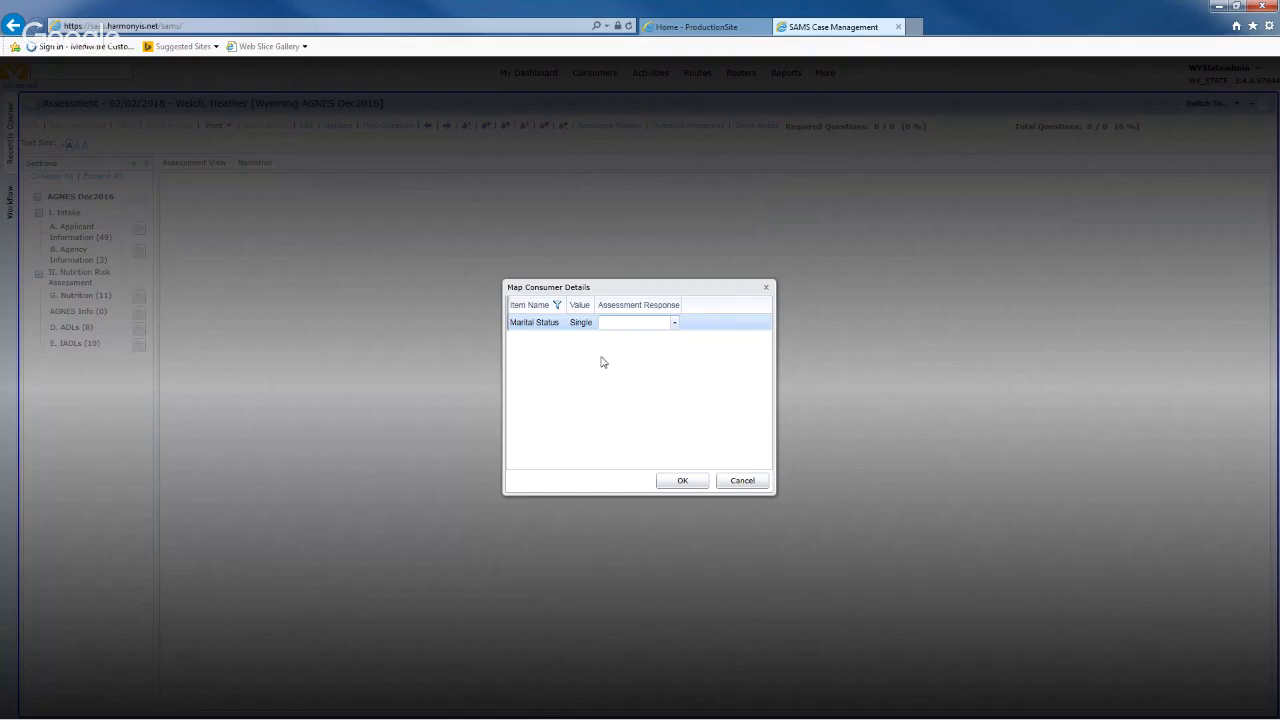
# - Map Marital Status 'Single' to the Single/Widowed assessment response and confirm the mapping
pyautogui.click(677, 323)
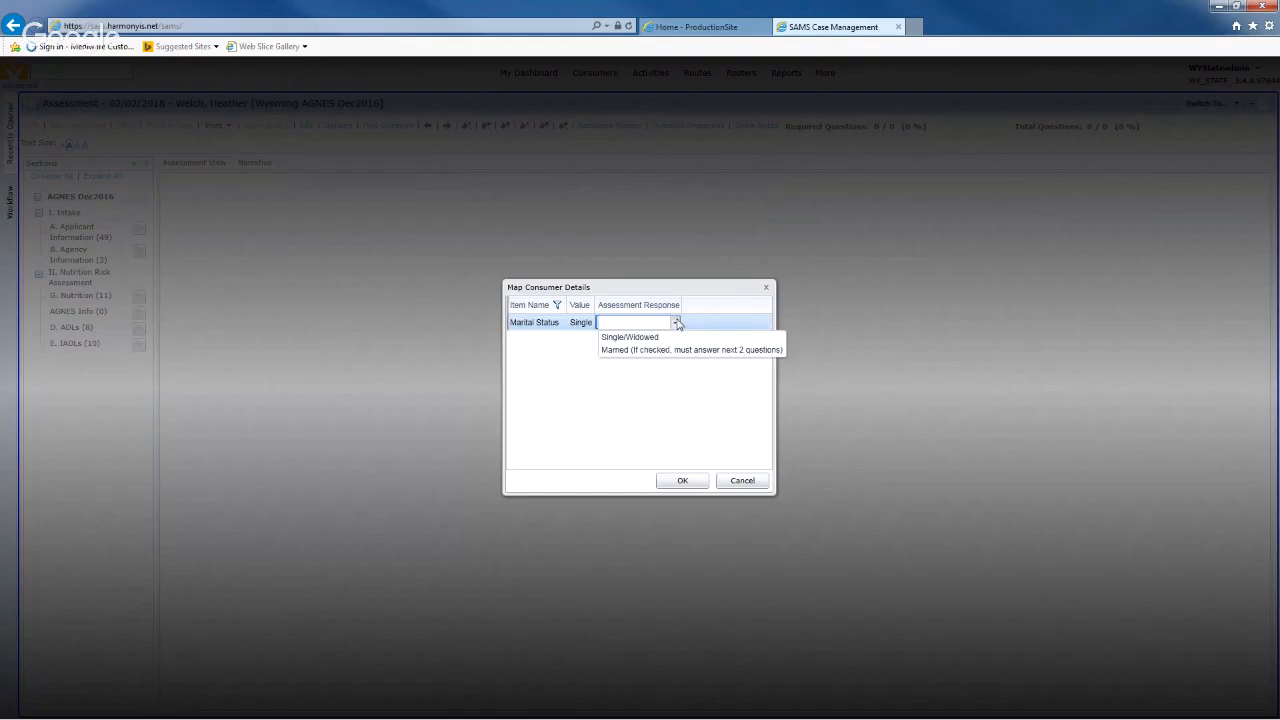
pyautogui.click(647, 338)
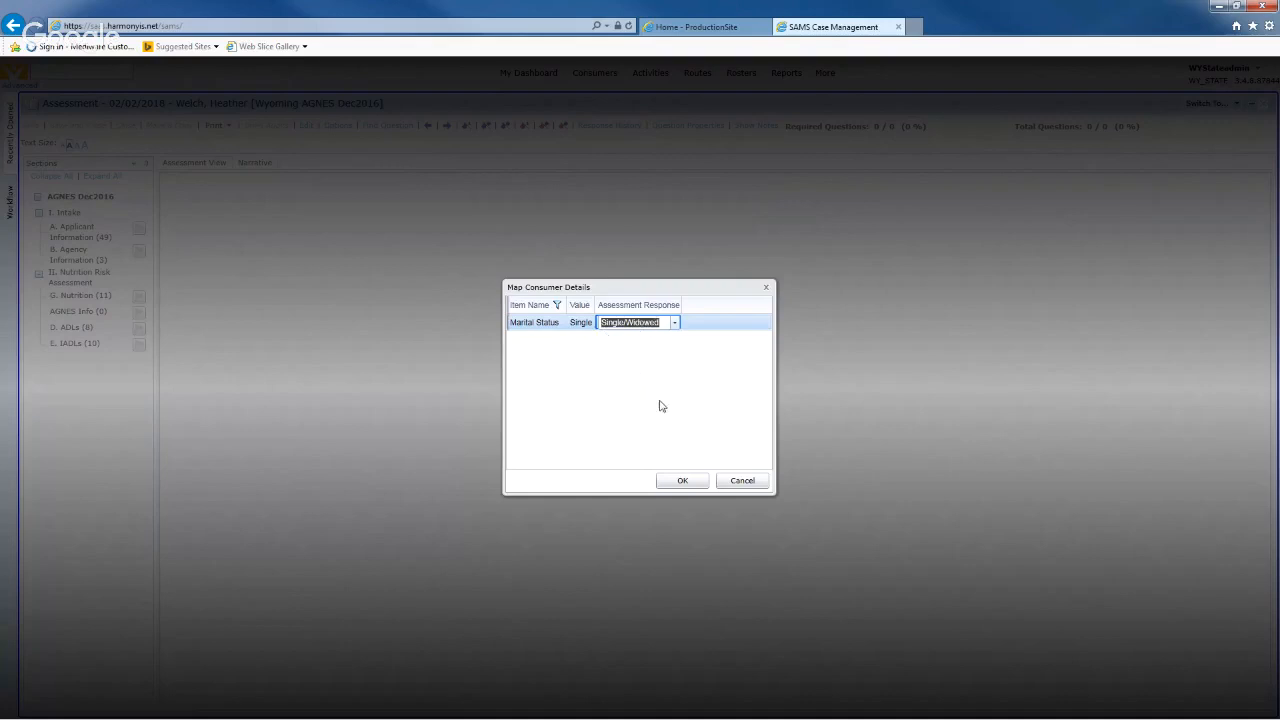
pyautogui.click(682, 481)
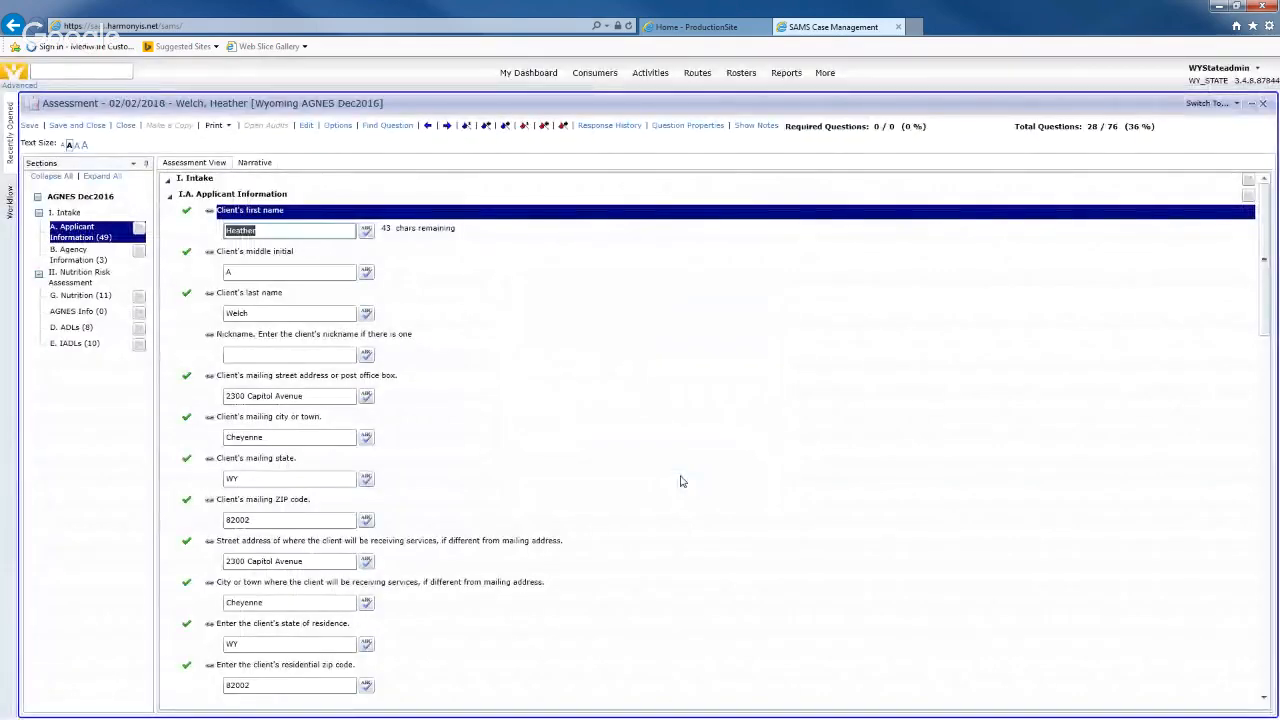
pyautogui.click(646, 264)
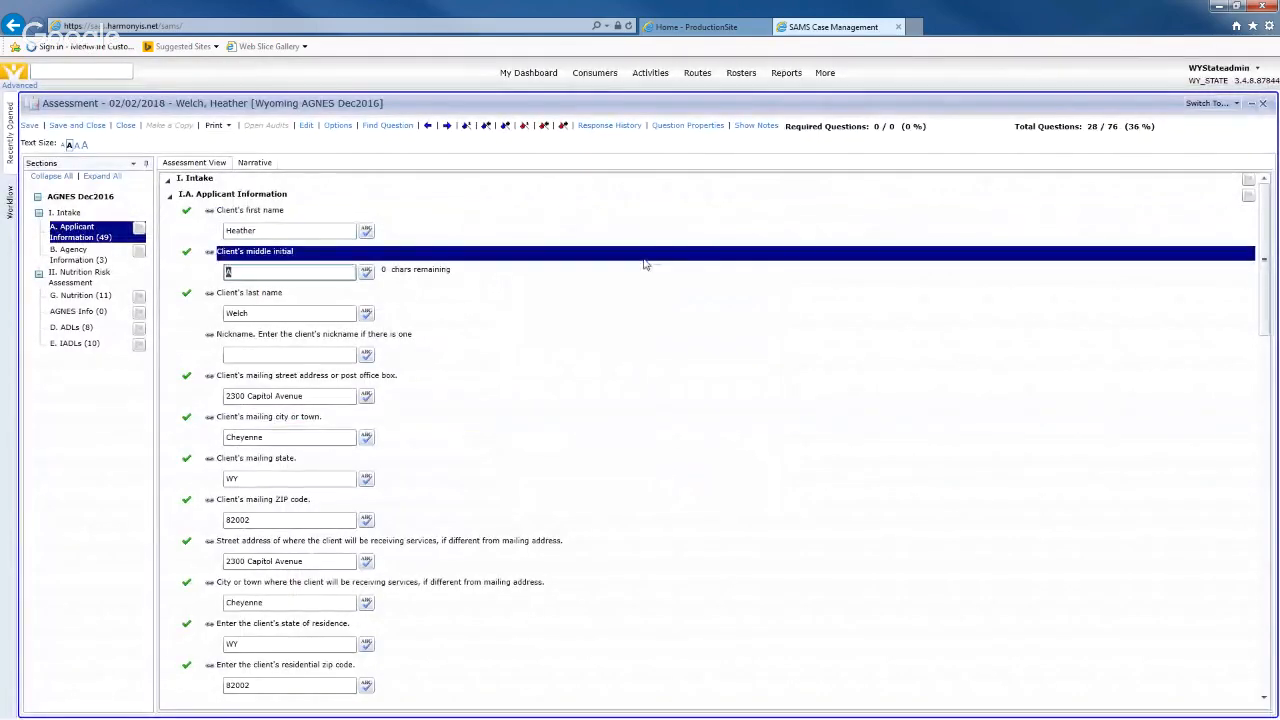
pyautogui.click(183, 224)
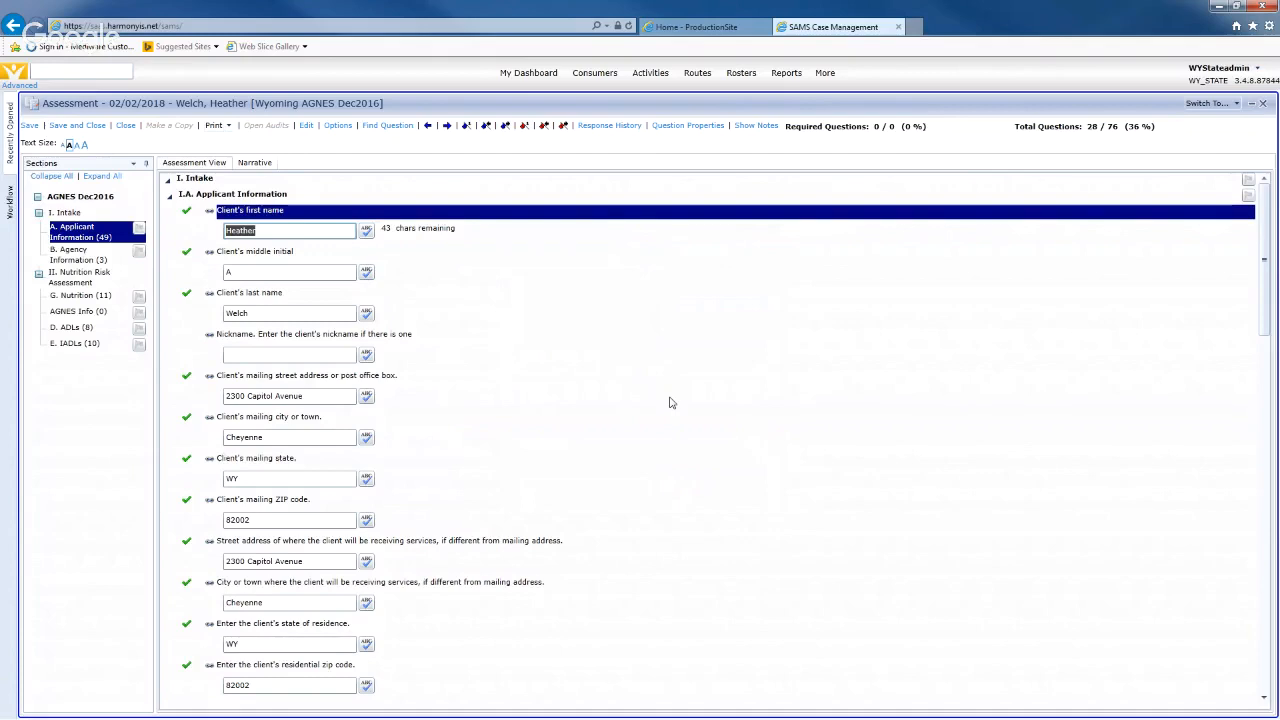
pyautogui.scroll(-5, 671, 403)
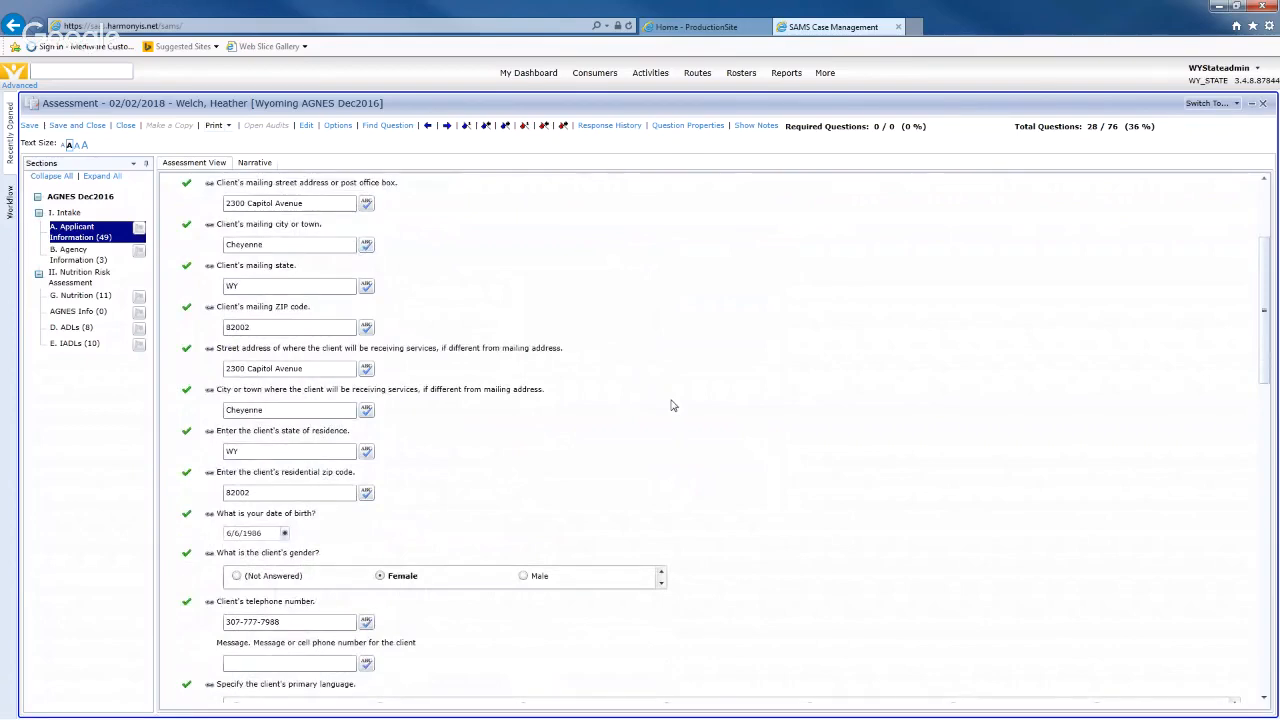
pyautogui.scroll(-1, 673, 405)
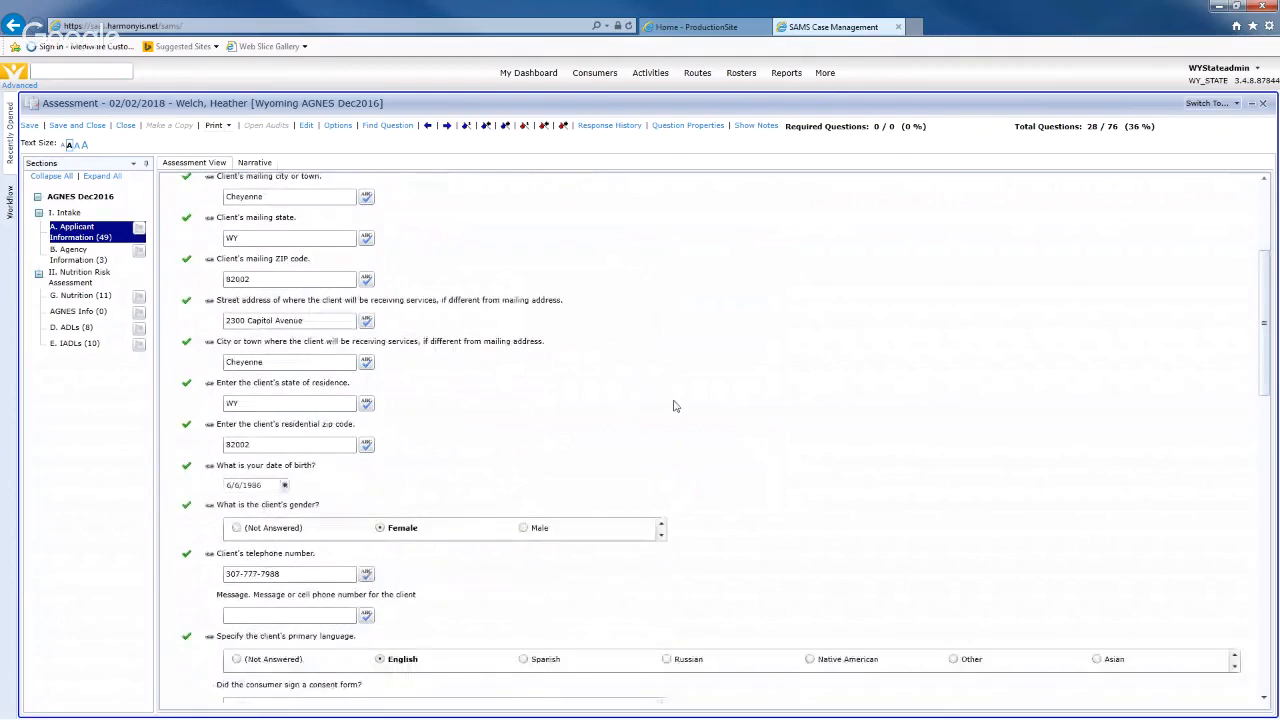
pyautogui.scroll(-3, 532, 446)
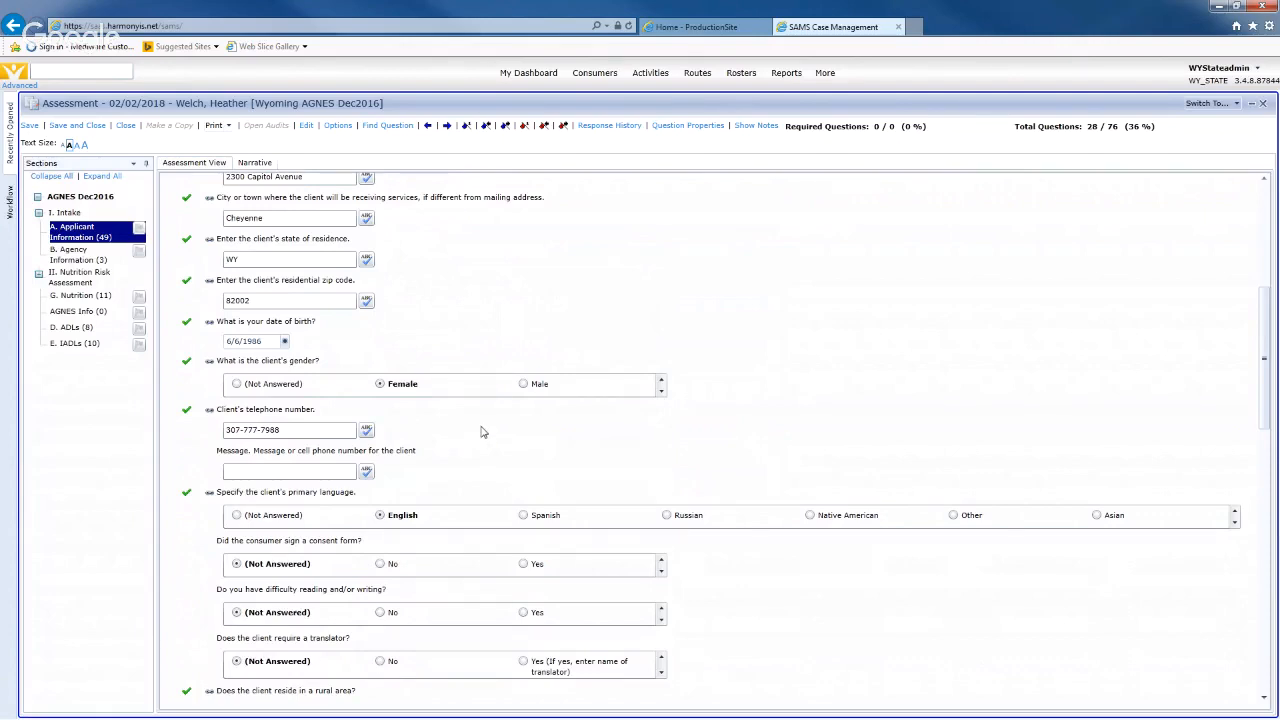
pyautogui.scroll(-1, 481, 432)
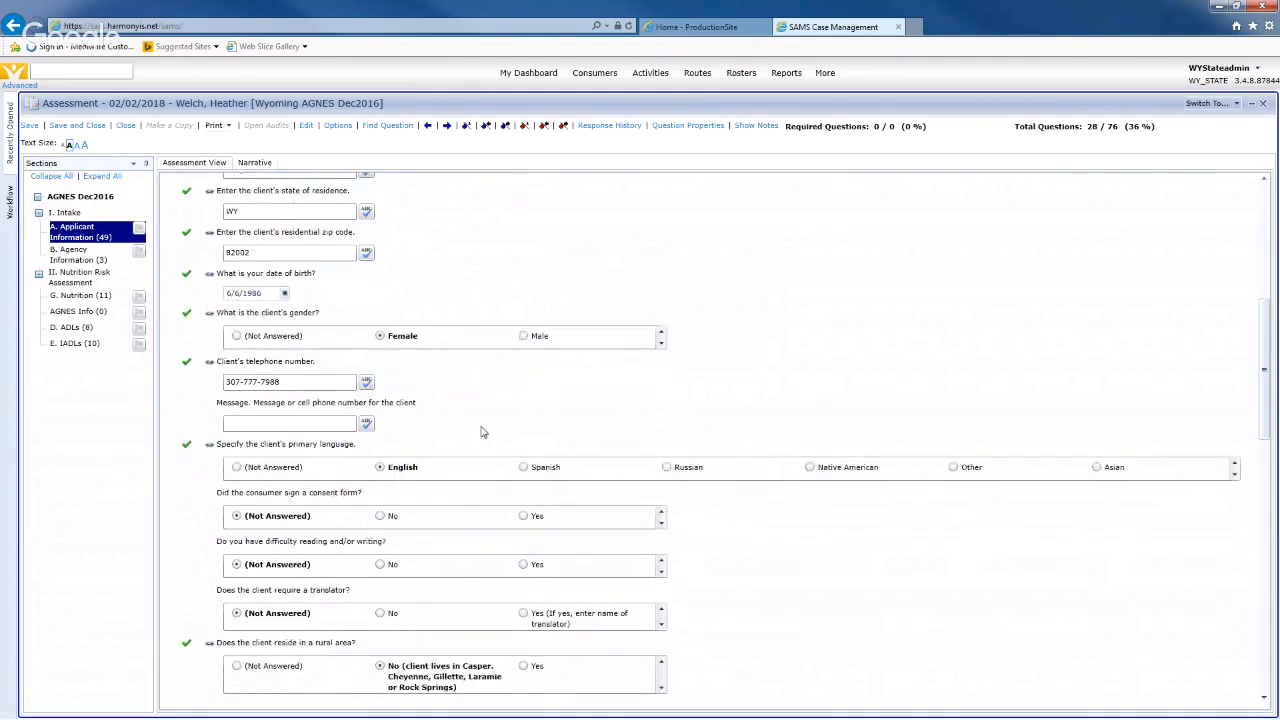
pyautogui.scroll(-1, 481, 432)
pyautogui.scroll(-1, 481, 432)
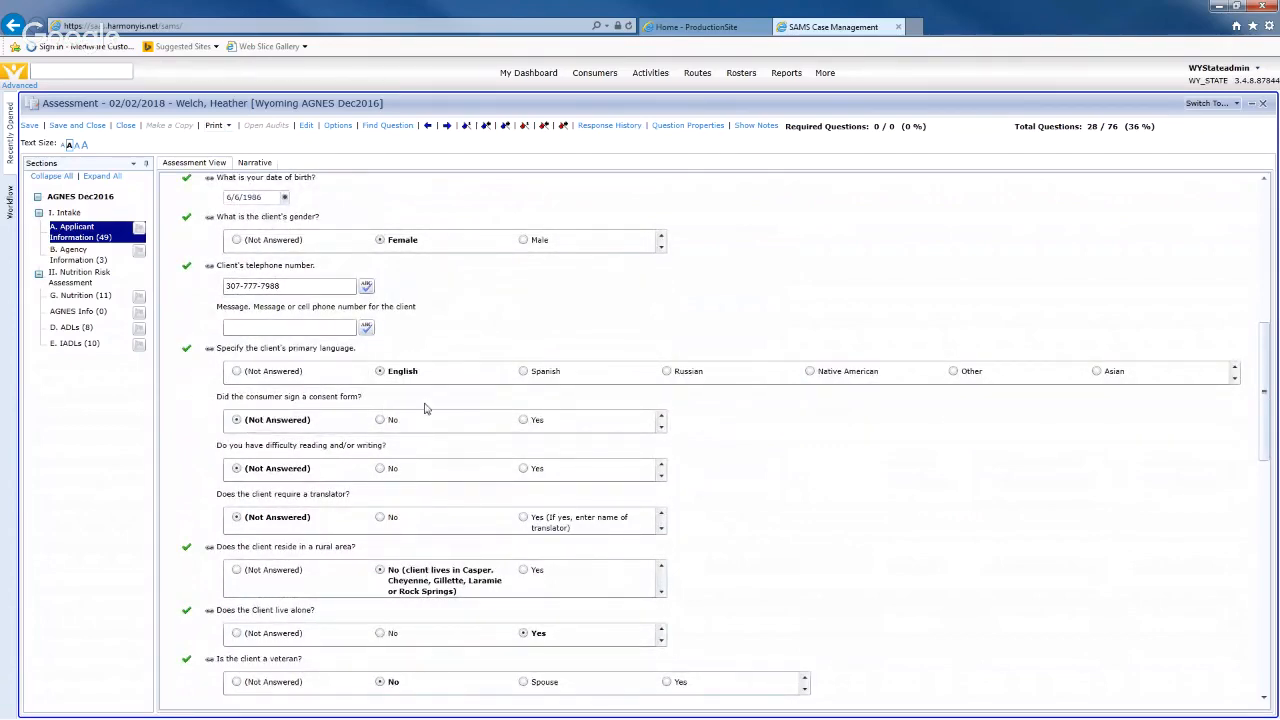
# - Answer Yes to the consent form, and No to reading/writing difficulty and needing a translator
pyautogui.click(528, 421)
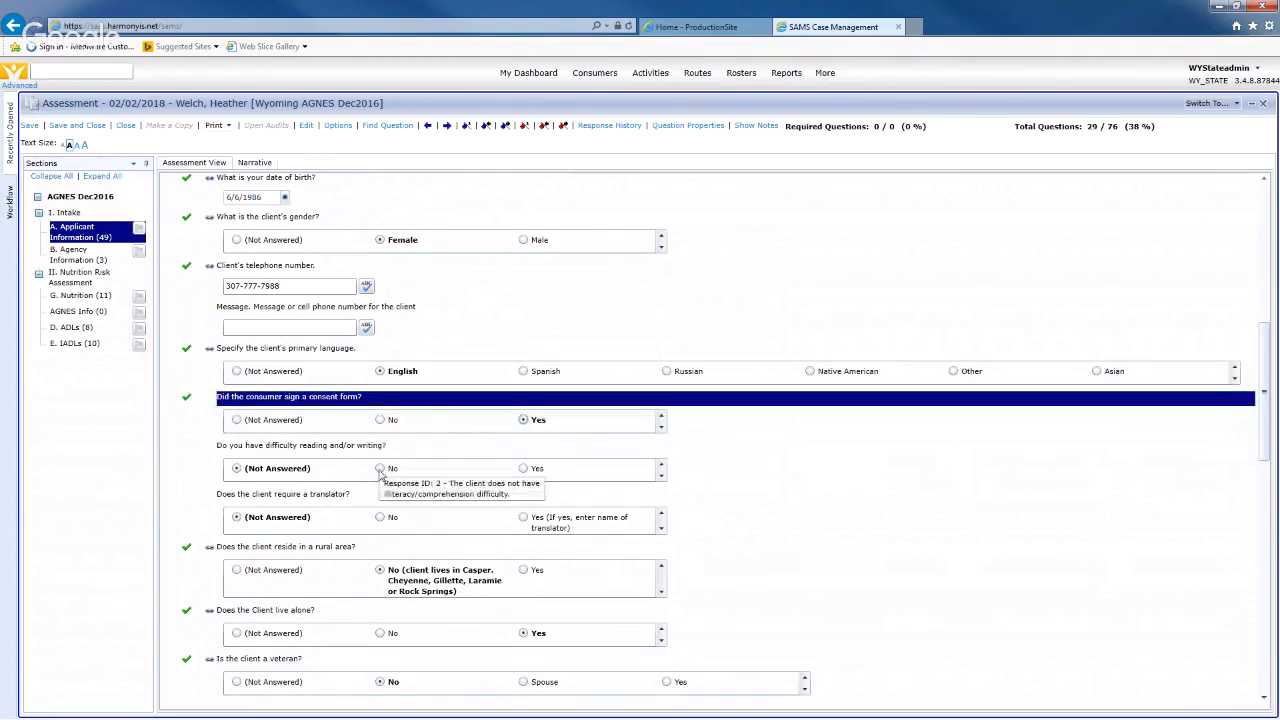
pyautogui.click(380, 469)
pyautogui.click(380, 518)
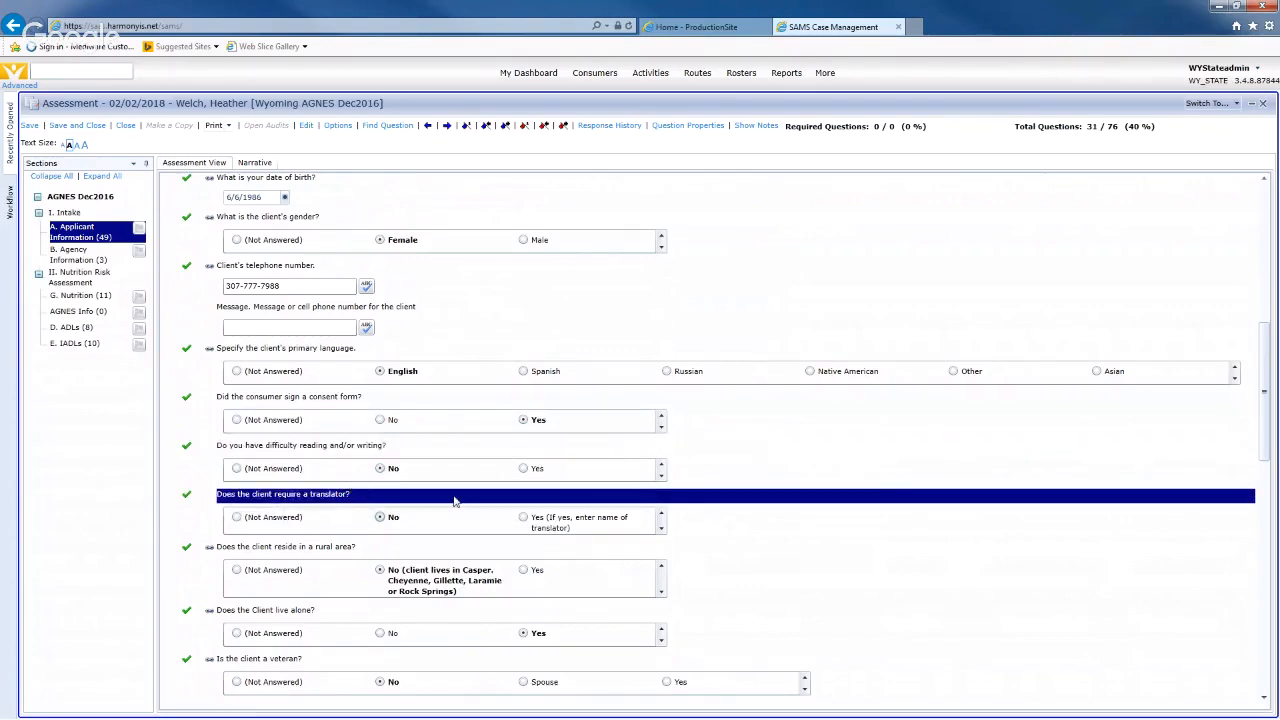
# - Set the emergency contact's relationship to the client as Other
pyautogui.scroll(-2, 457, 502)
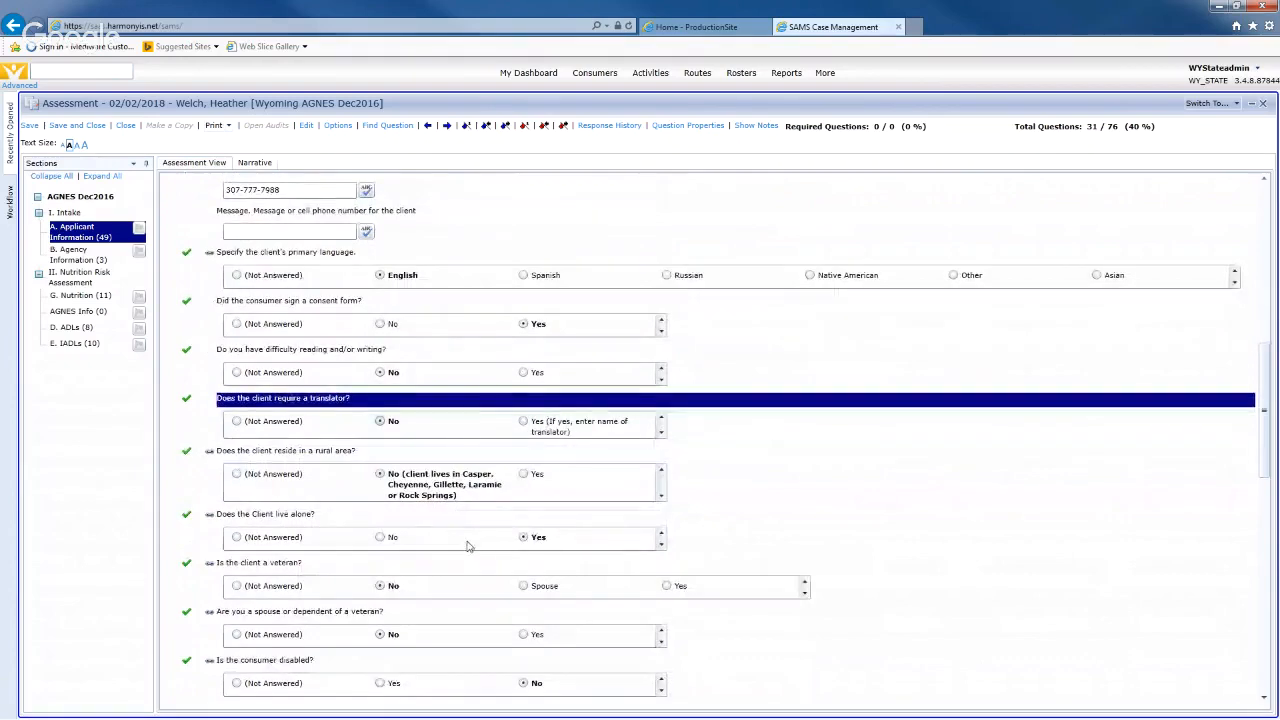
pyautogui.scroll(-2, 466, 540)
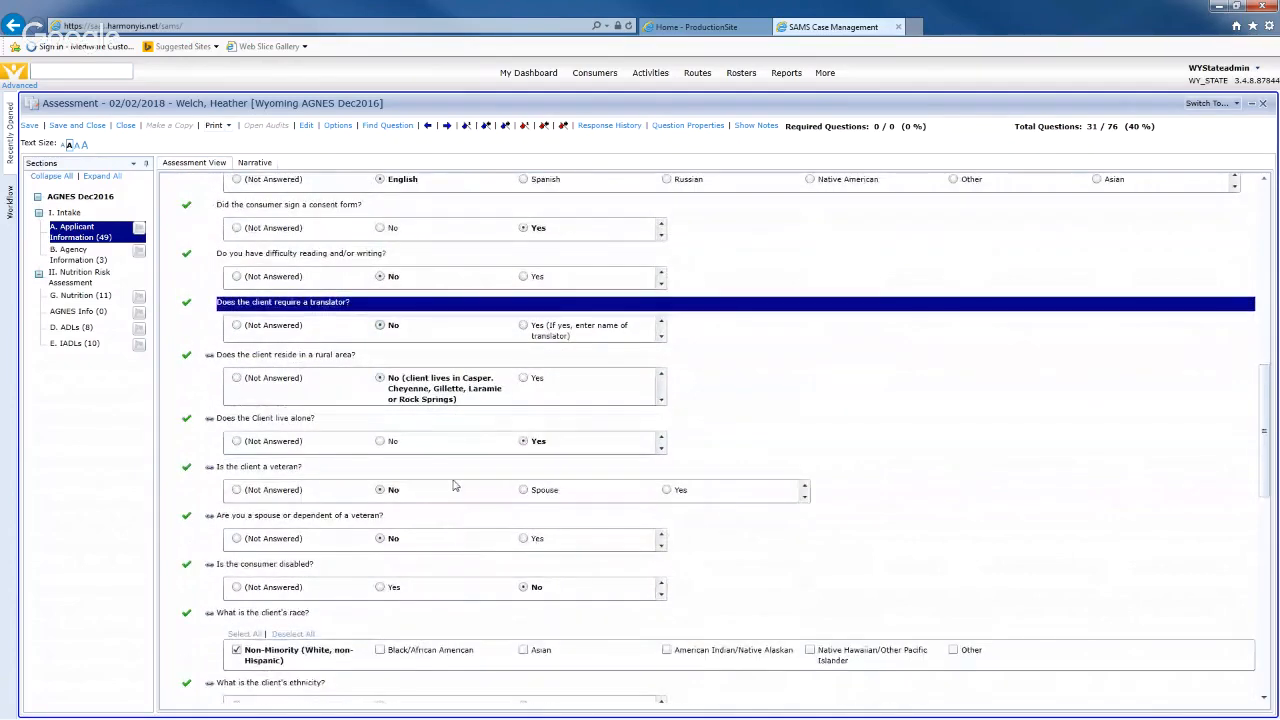
pyautogui.scroll(-2, 452, 475)
pyautogui.scroll(-2, 432, 432)
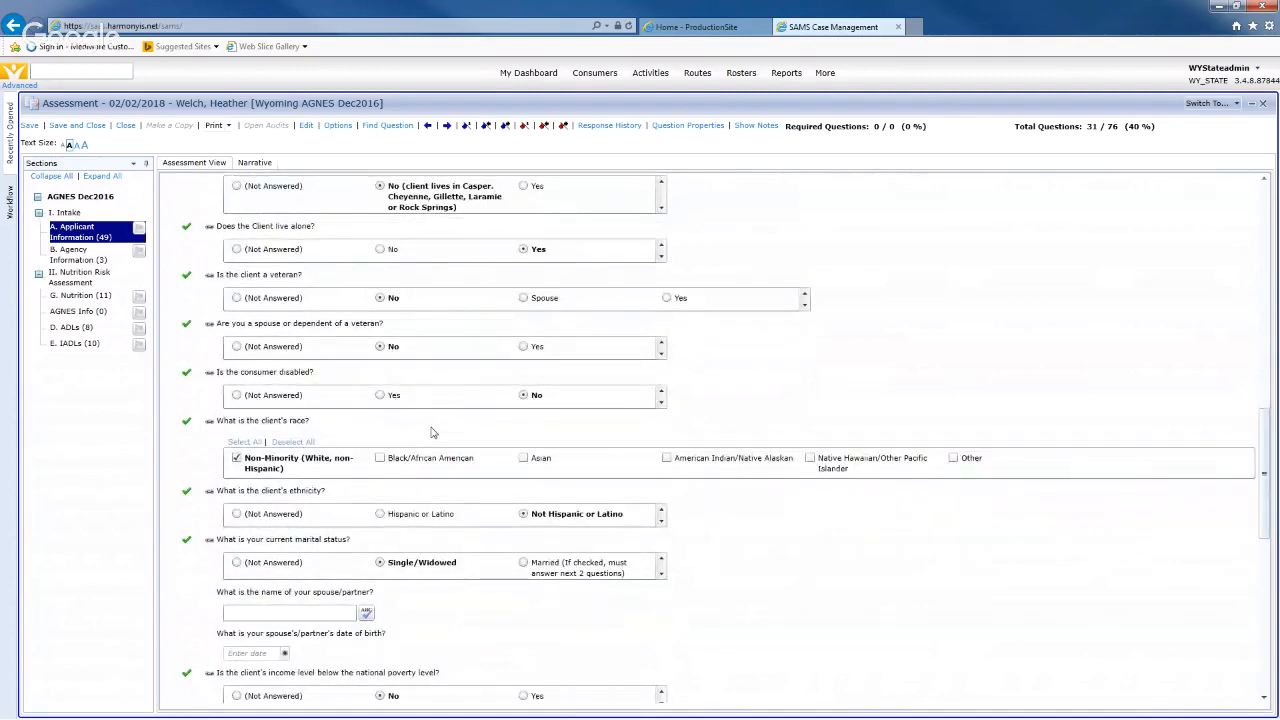
pyautogui.scroll(-2, 432, 432)
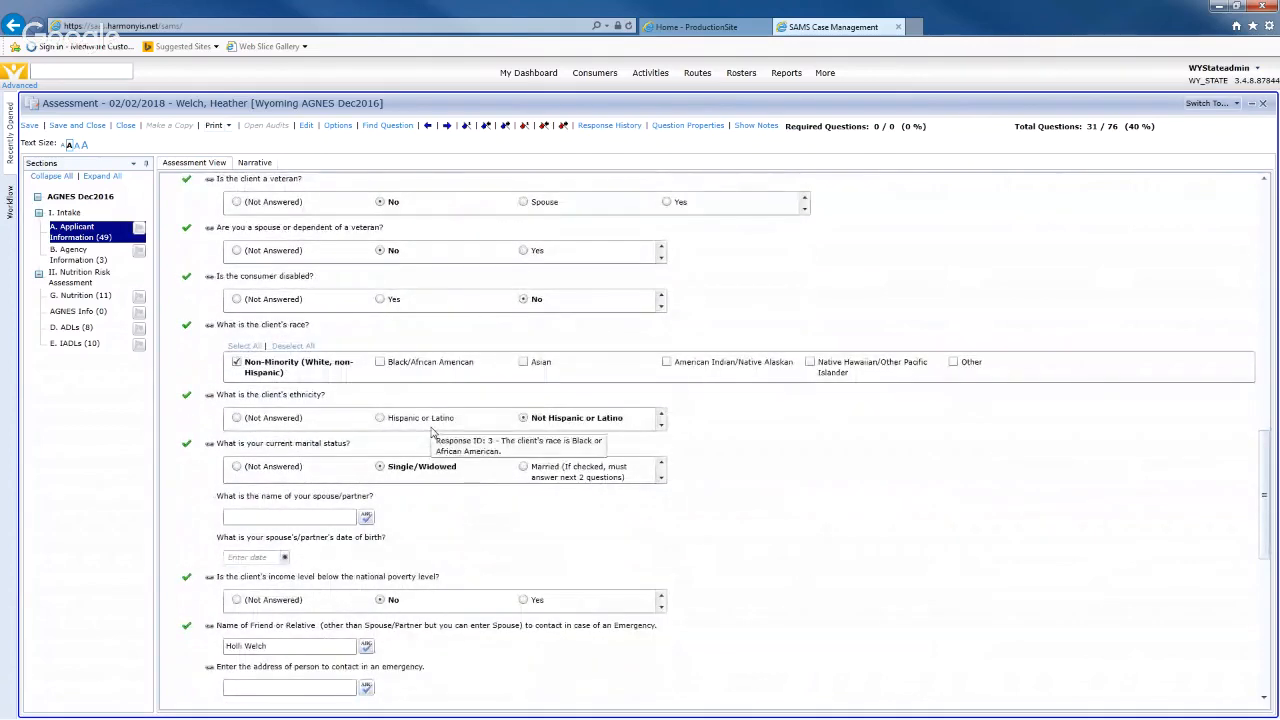
pyautogui.scroll(-3, 432, 432)
pyautogui.scroll(-6, 432, 432)
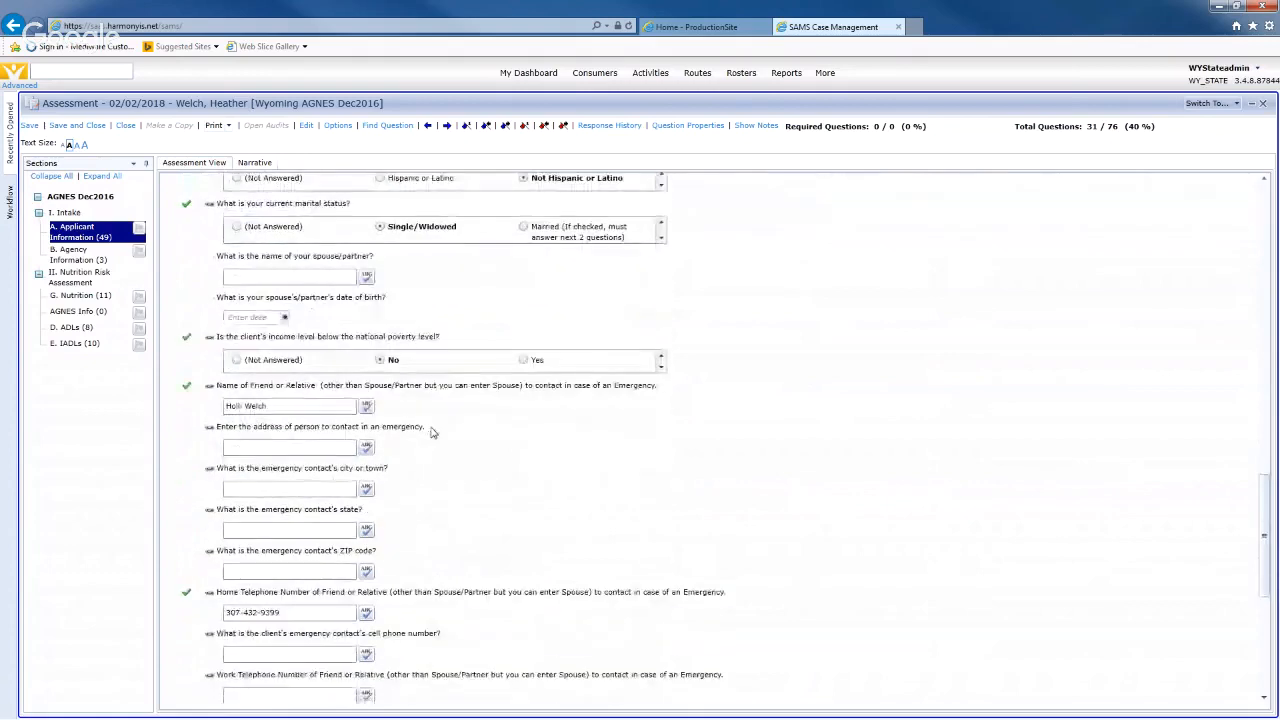
pyautogui.scroll(-3, 432, 432)
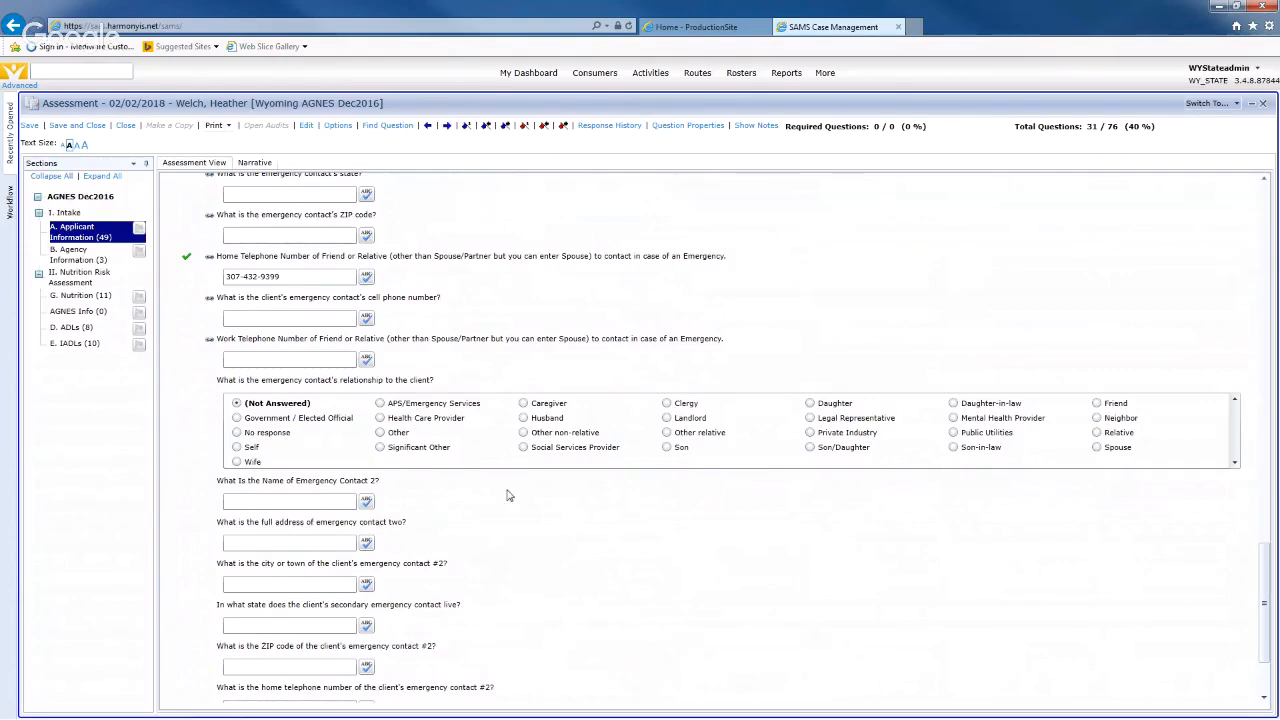
pyautogui.click(380, 433)
pyautogui.click(585, 597)
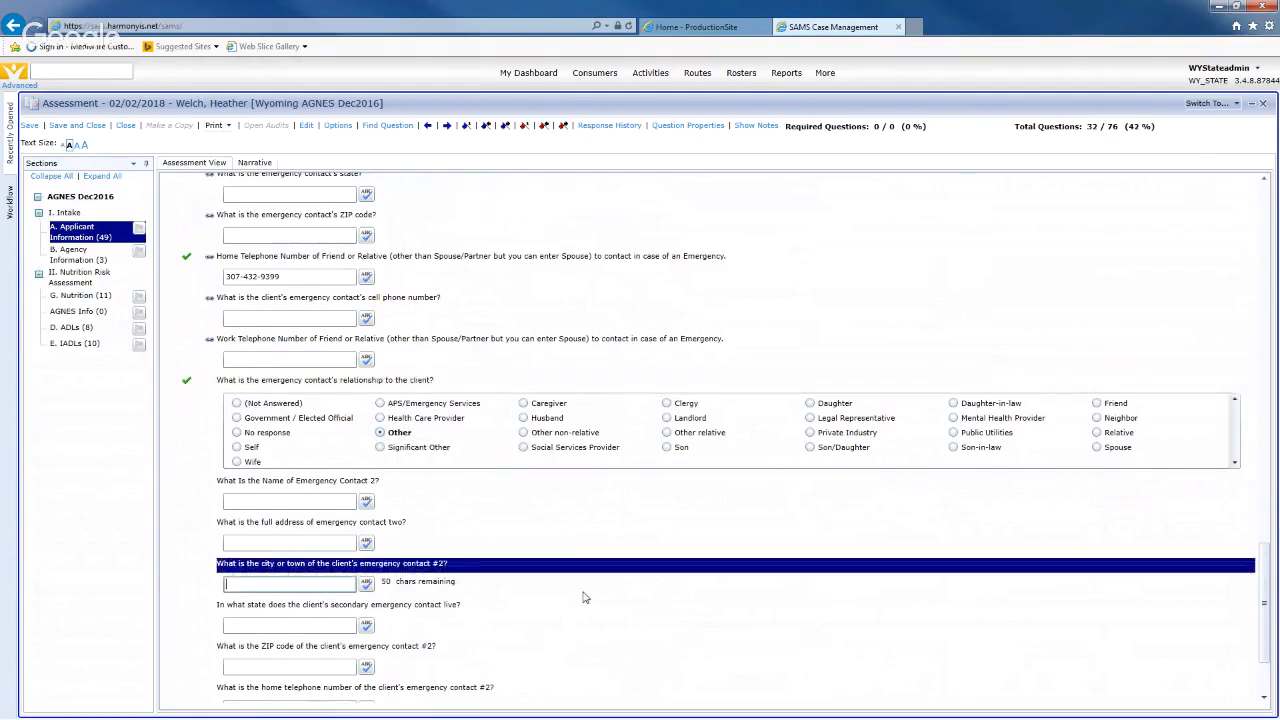
pyautogui.scroll(-3, 585, 597)
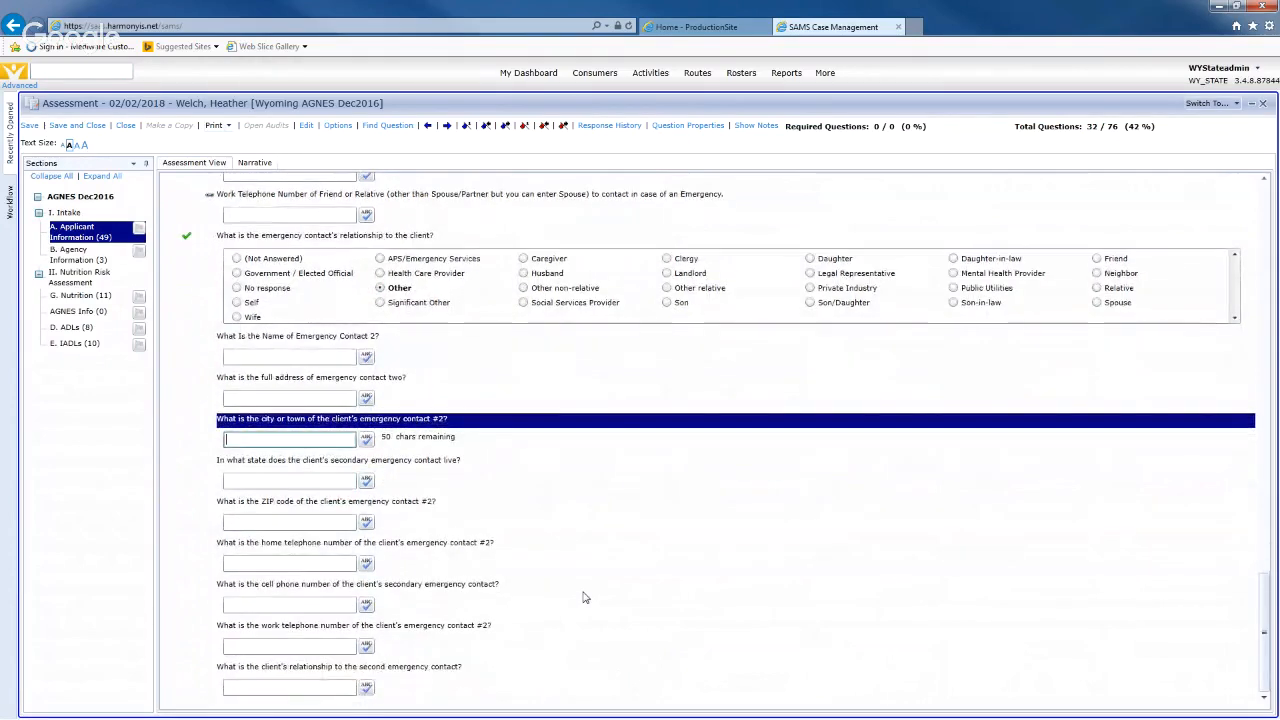
# - In Agency Information, choose Title III B - C1 - D - Re-evaluation as the evaluation type and save
pyautogui.click(64, 258)
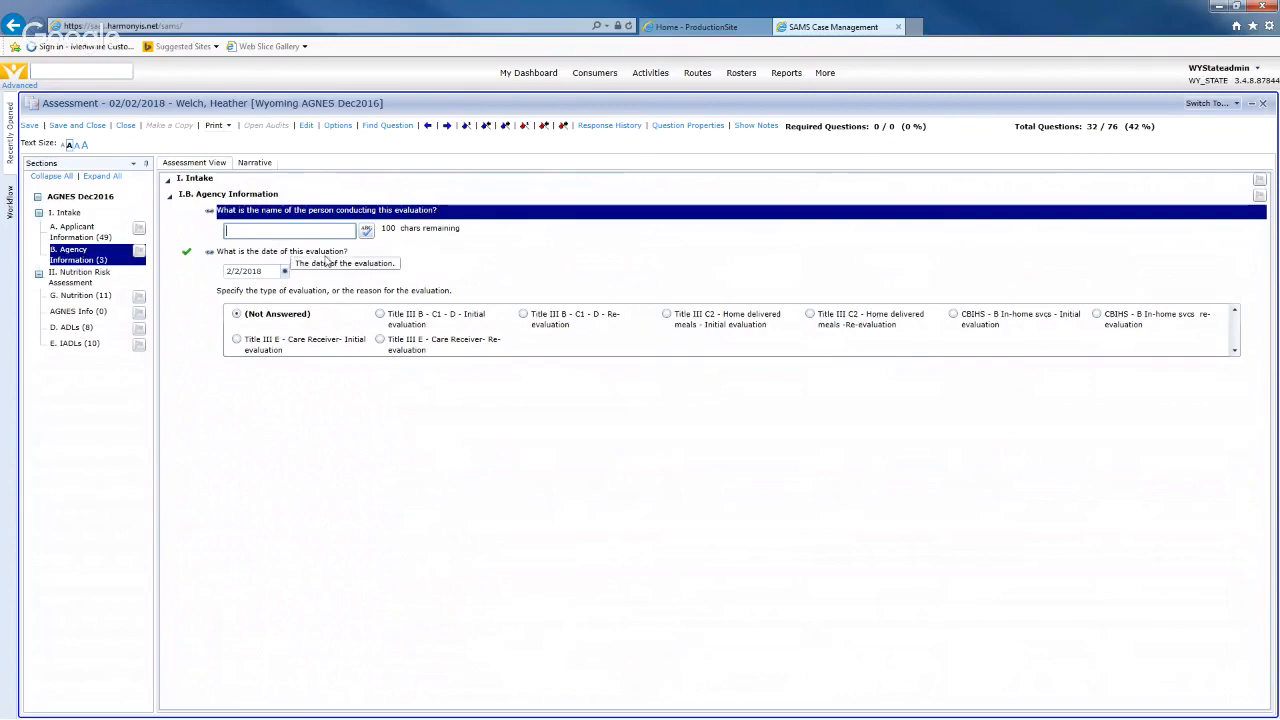
pyautogui.press('Tab')
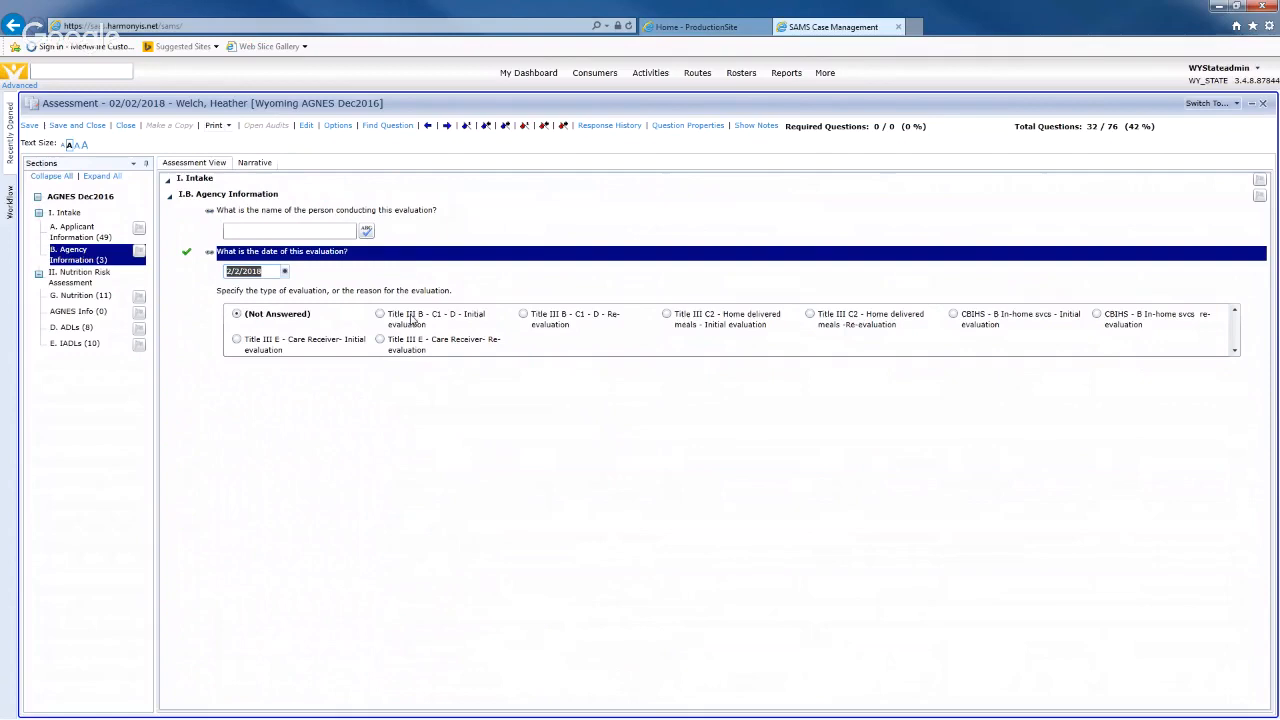
pyautogui.click(523, 314)
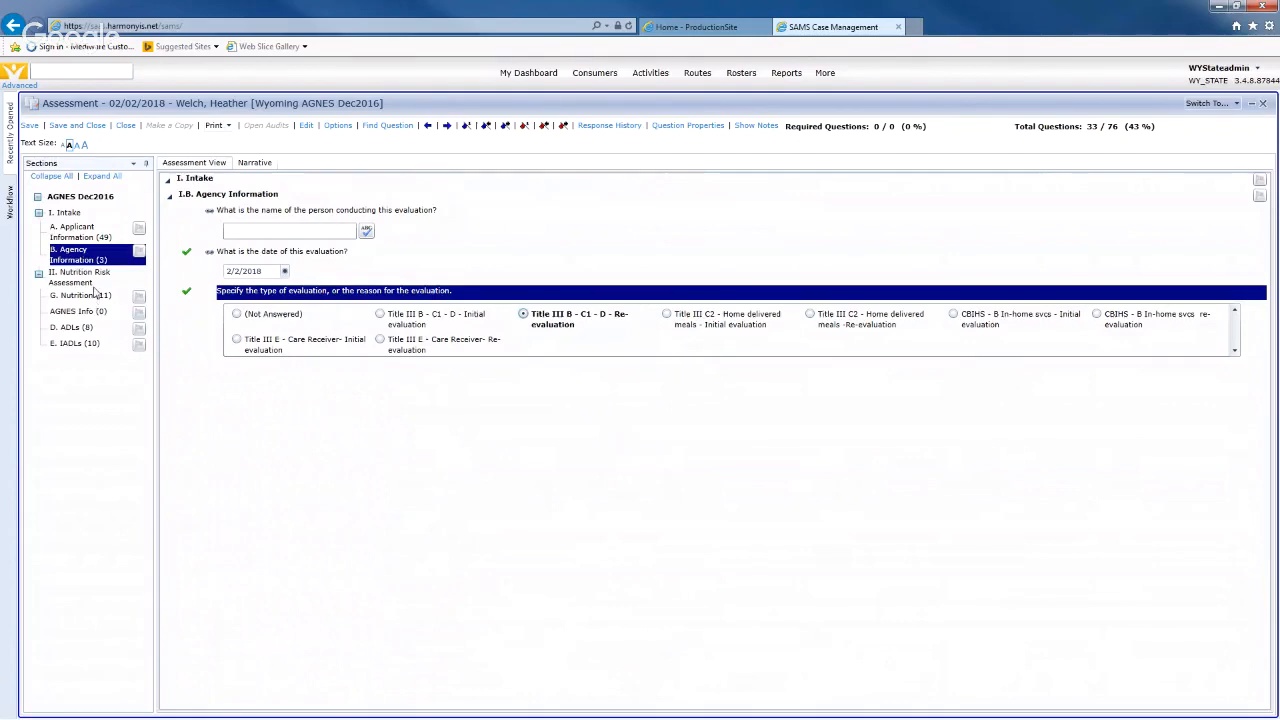
pyautogui.click(30, 126)
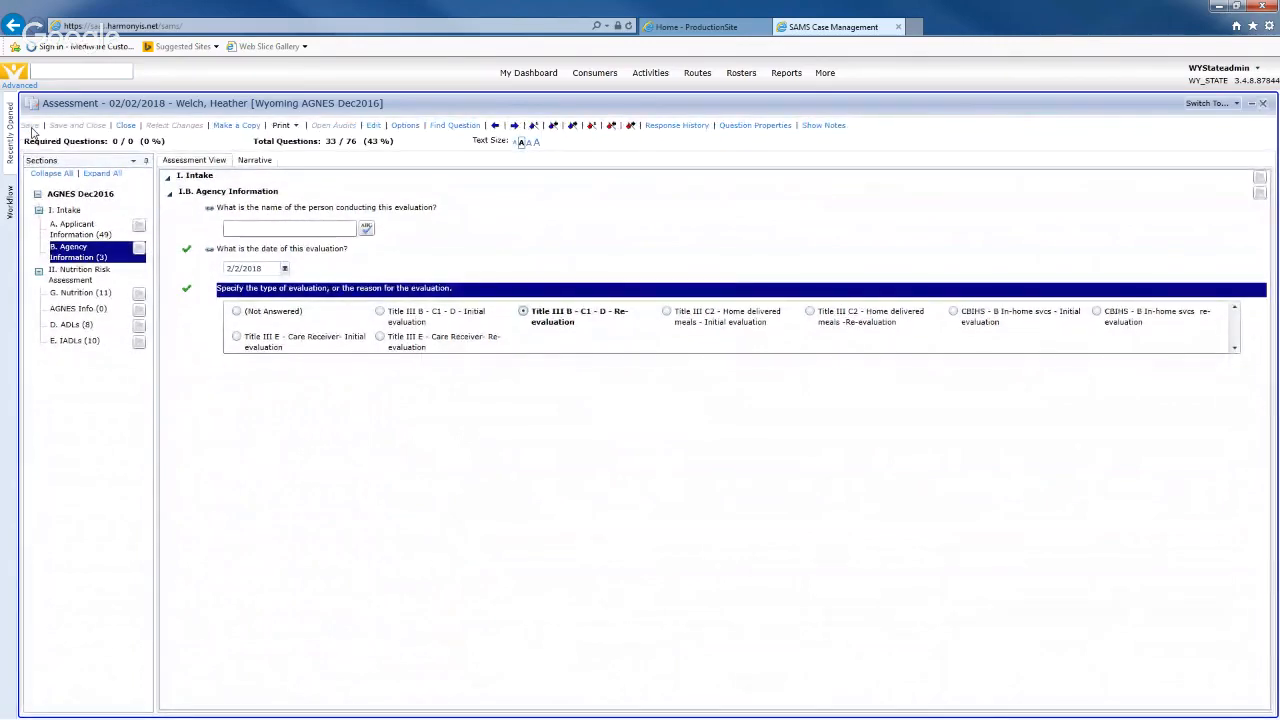
# - Answer the nine Nutrition questions 0-No, except 1-Yes for eating alone, for a risk score of 1
pyautogui.click(75, 293)
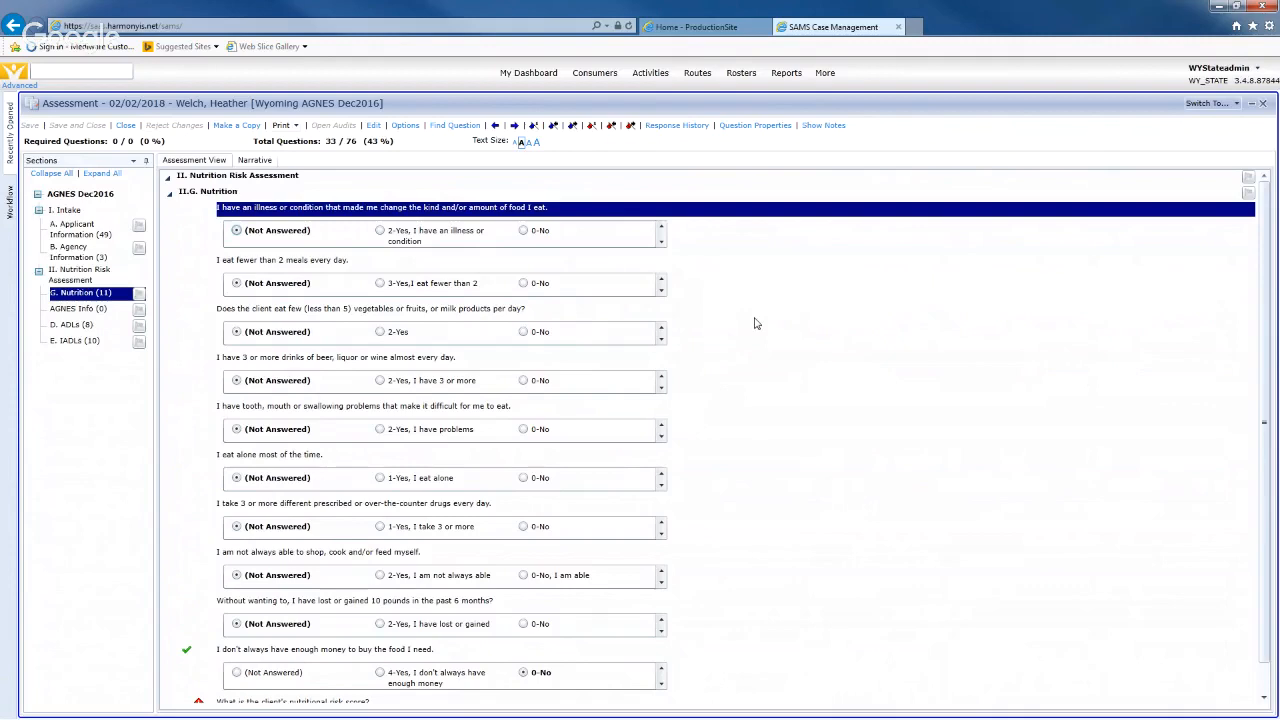
pyautogui.click(523, 230)
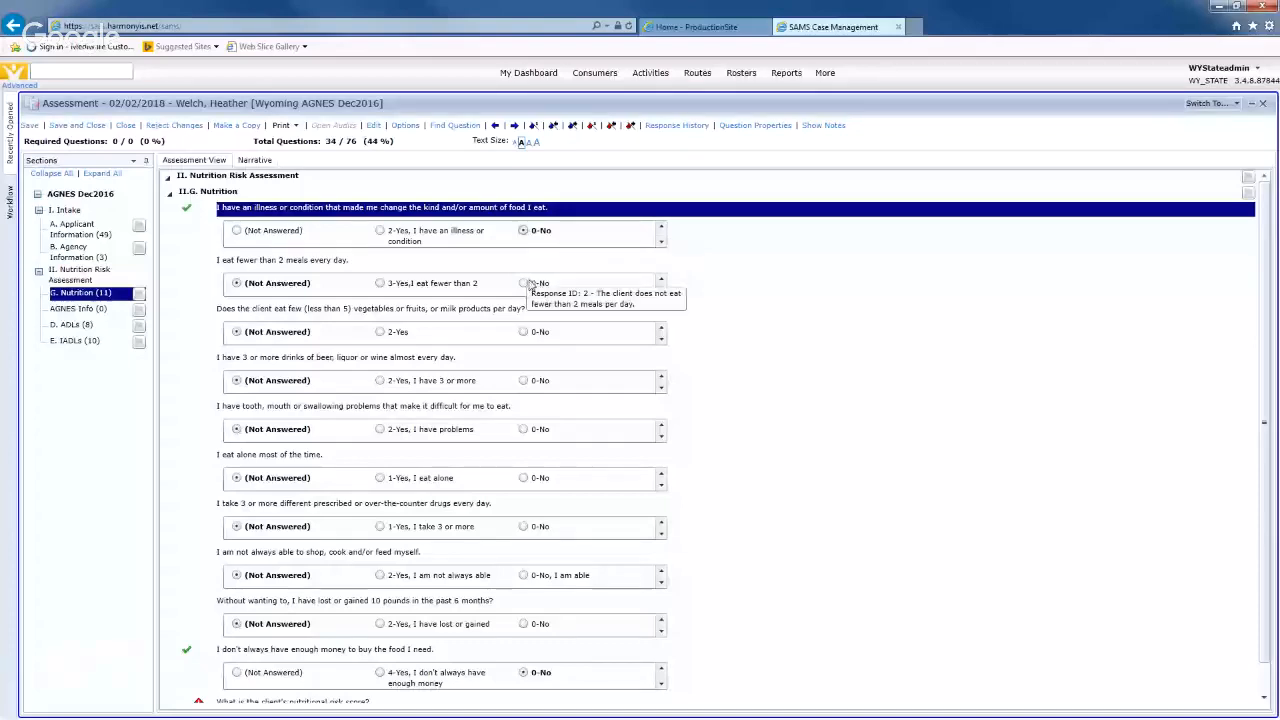
pyautogui.click(523, 283)
pyautogui.click(523, 332)
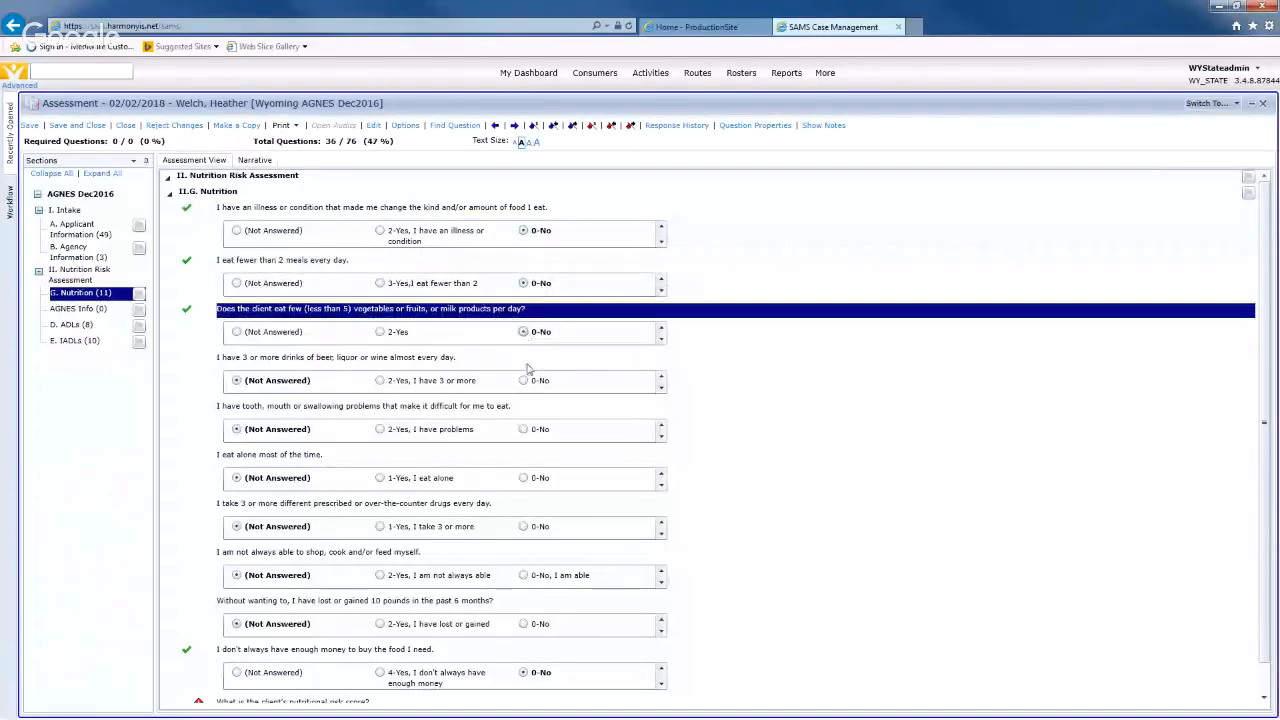
pyautogui.click(523, 380)
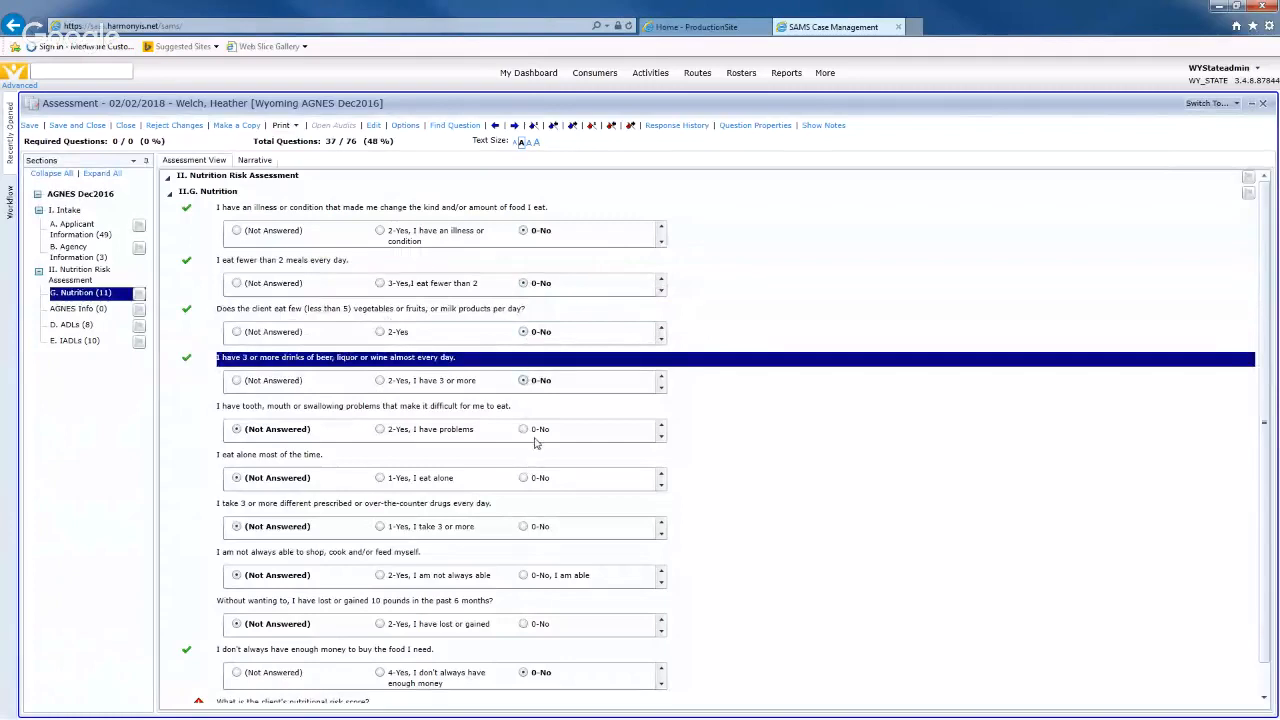
pyautogui.click(524, 429)
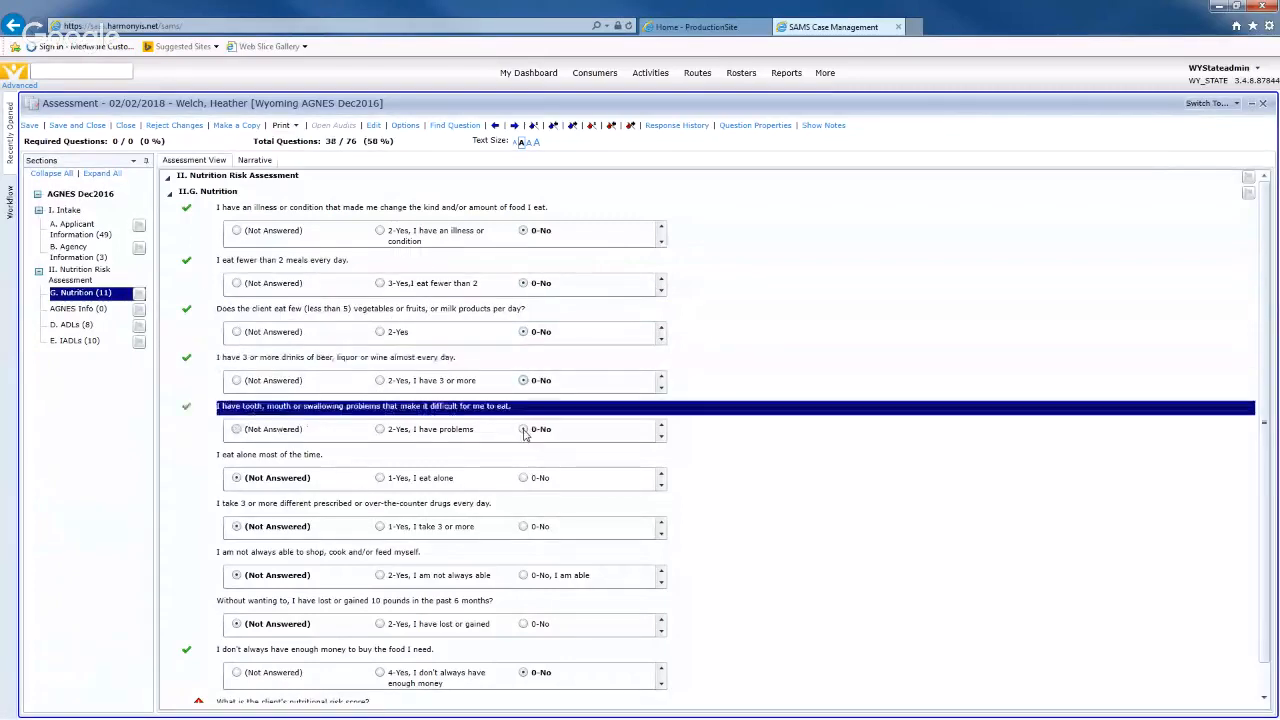
pyautogui.click(380, 478)
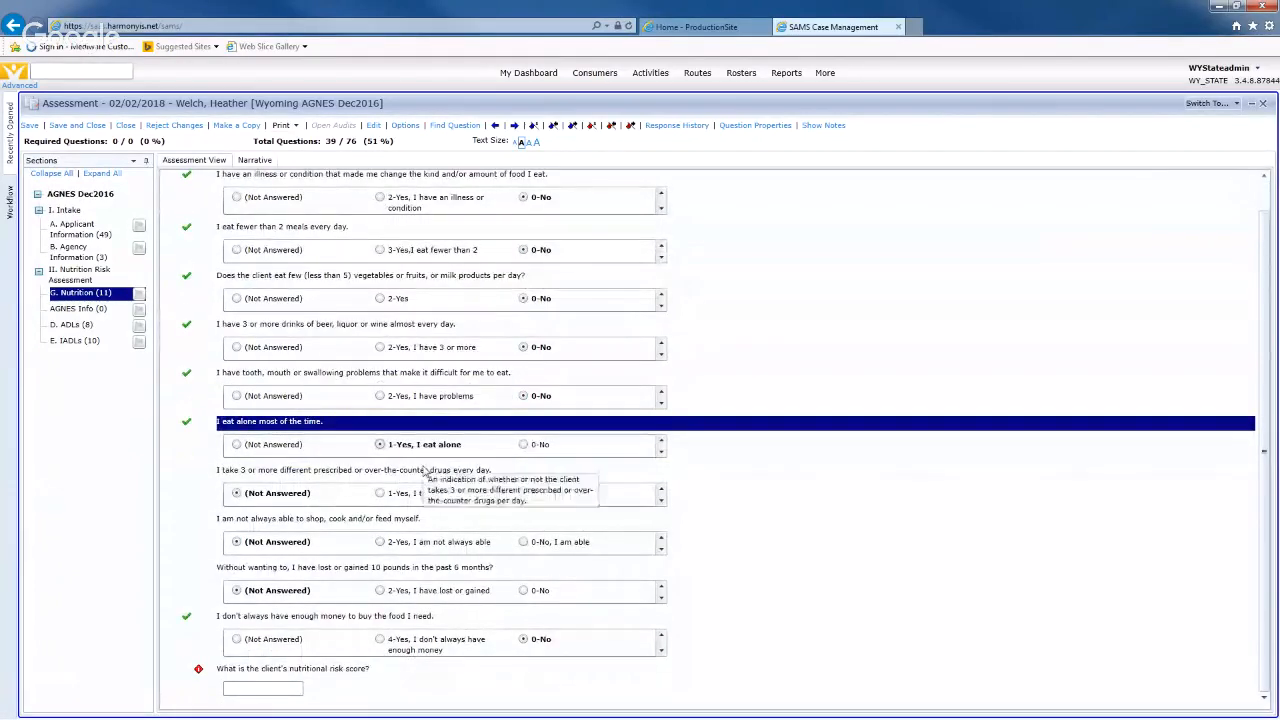
pyautogui.click(523, 493)
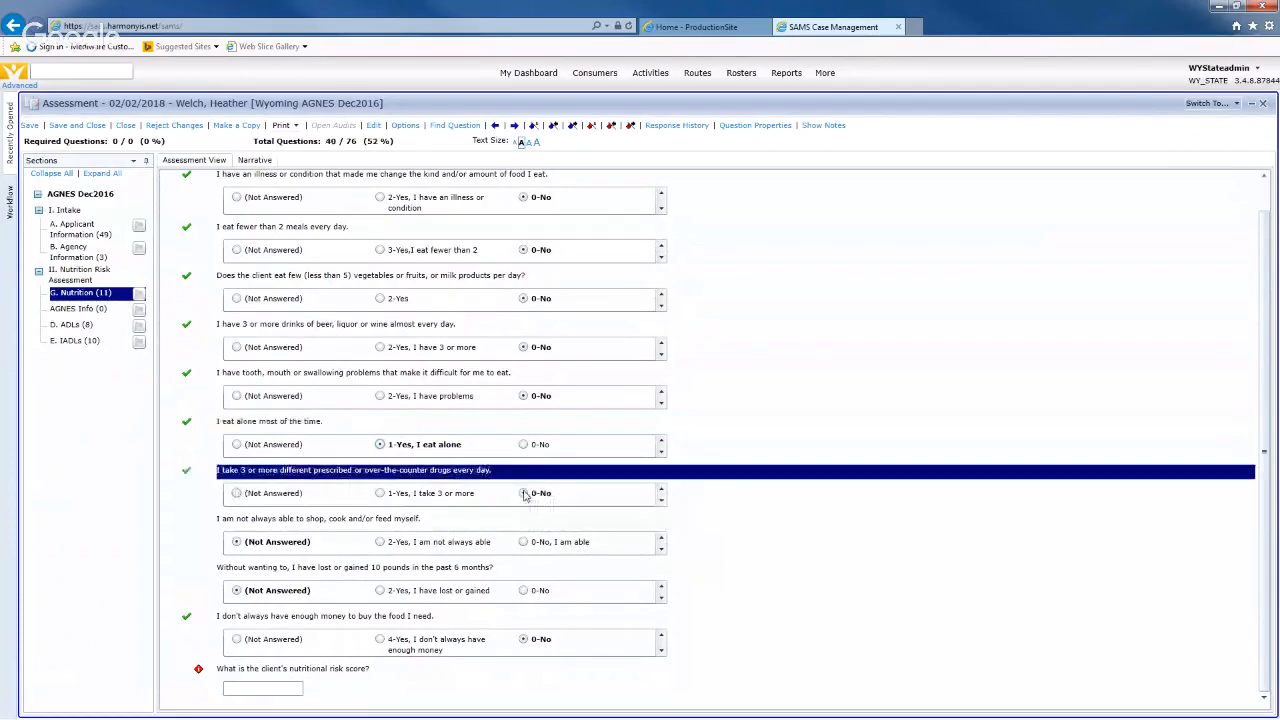
pyautogui.click(523, 542)
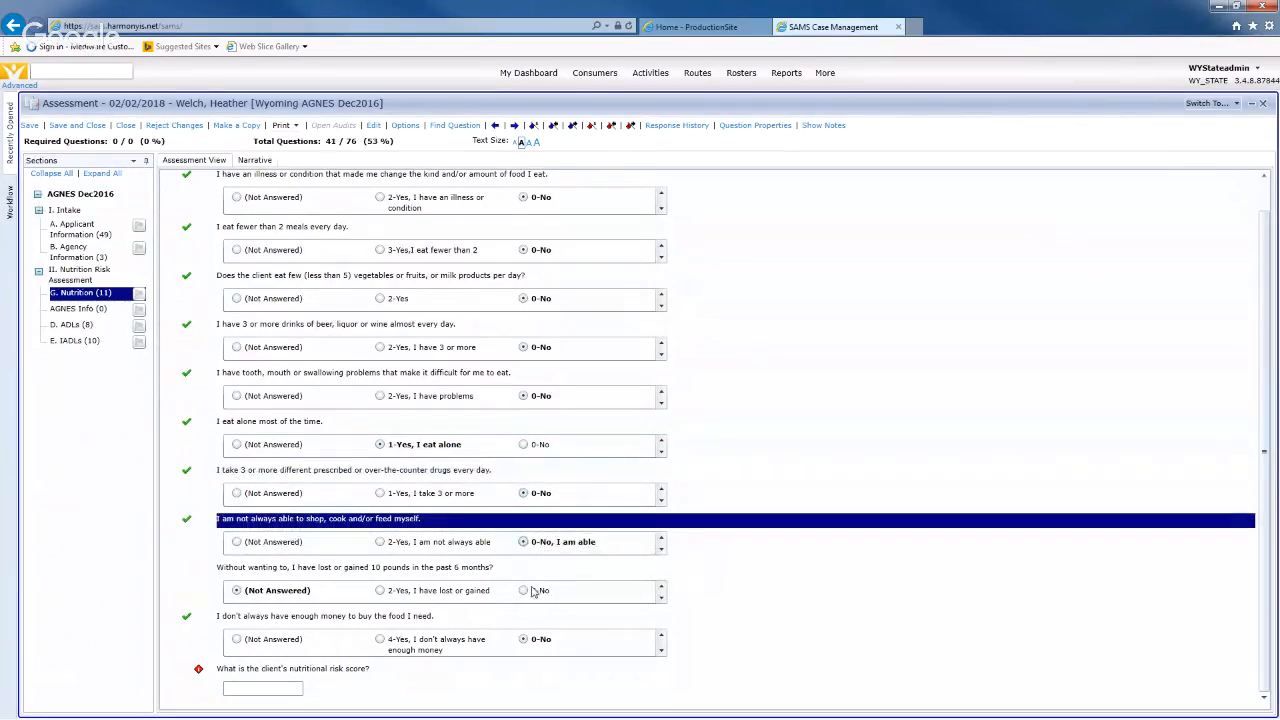
pyautogui.click(524, 591)
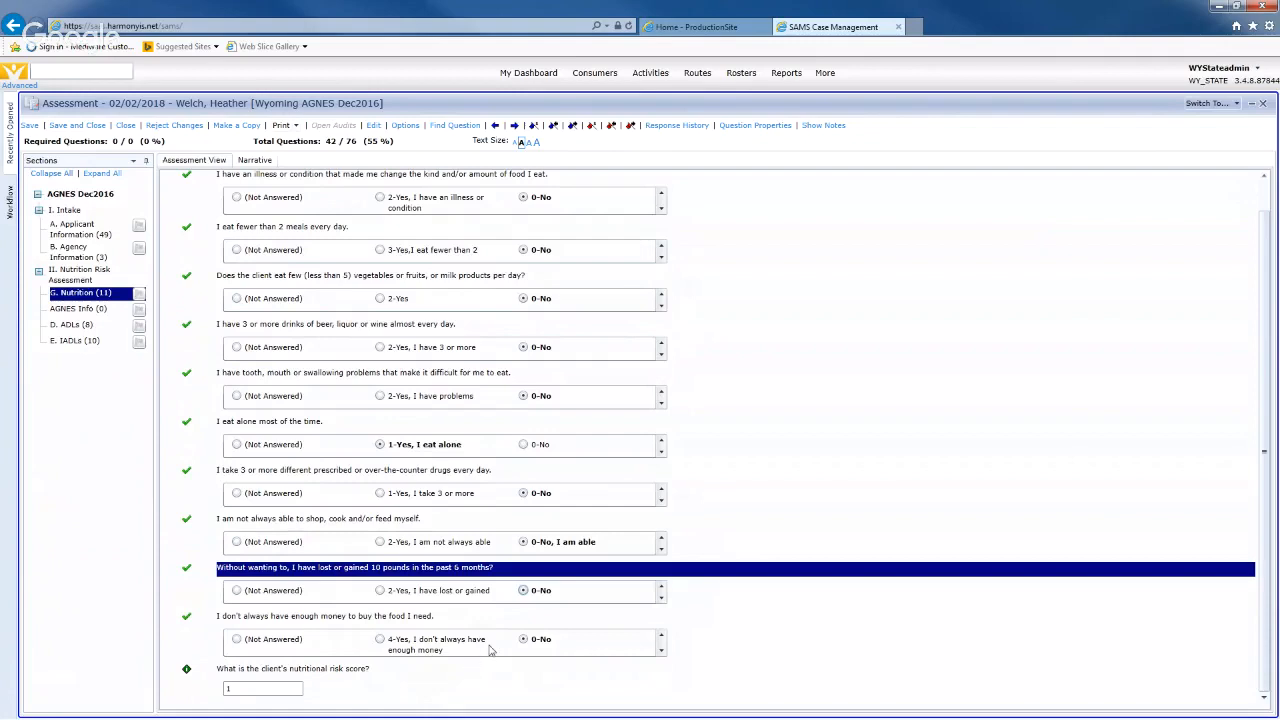
pyautogui.scroll(1, 490, 650)
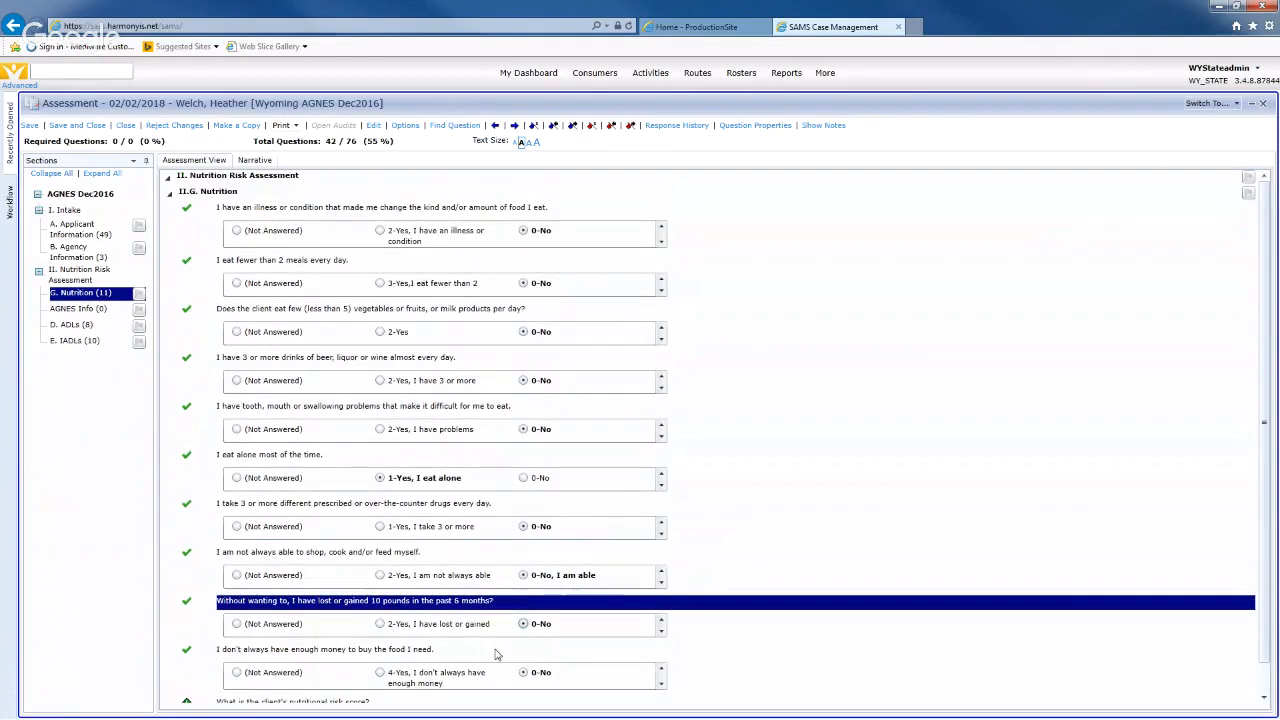
pyautogui.scroll(-1, 494, 654)
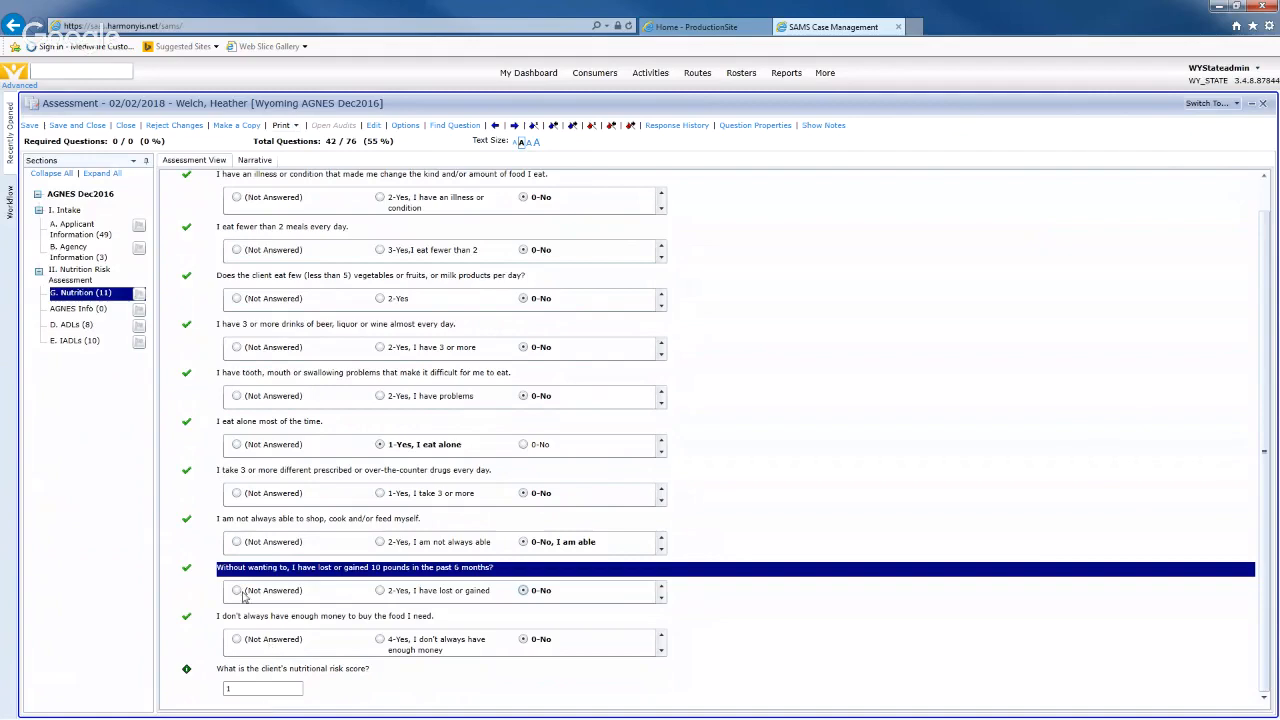
# - Save the Nutrition answers and close the assessment
pyautogui.click(31, 126)
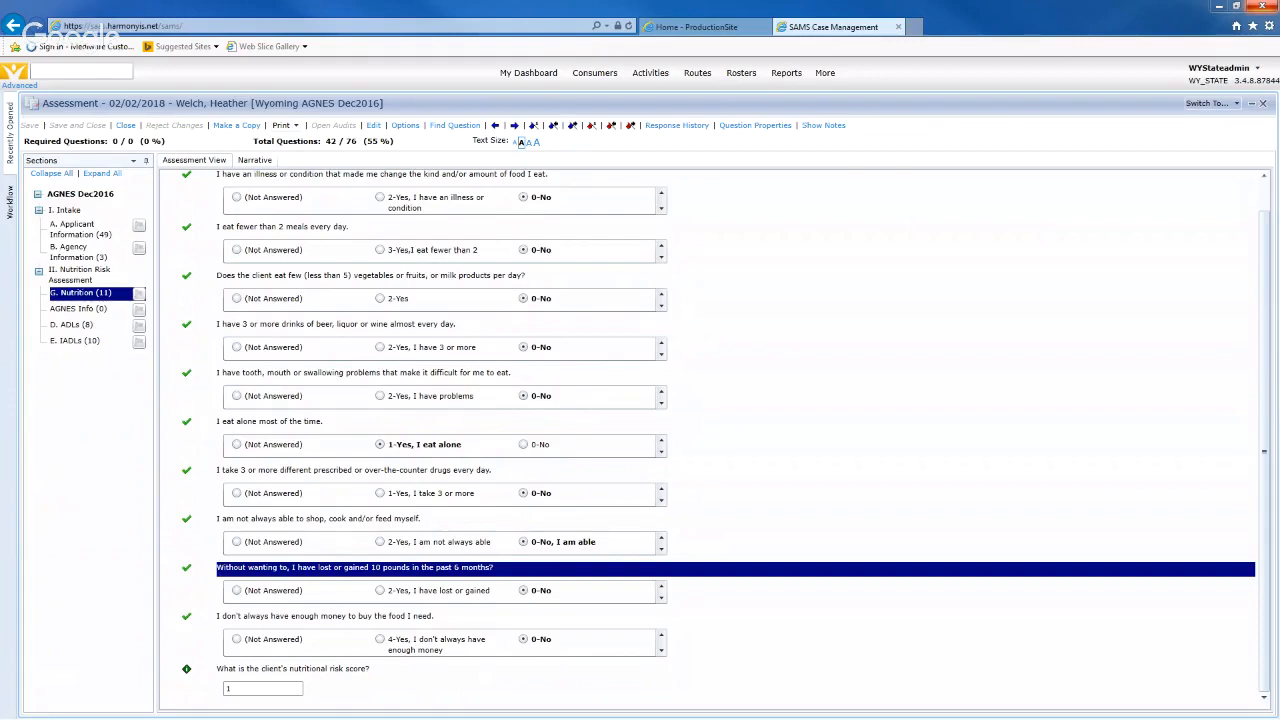
pyautogui.click(126, 128)
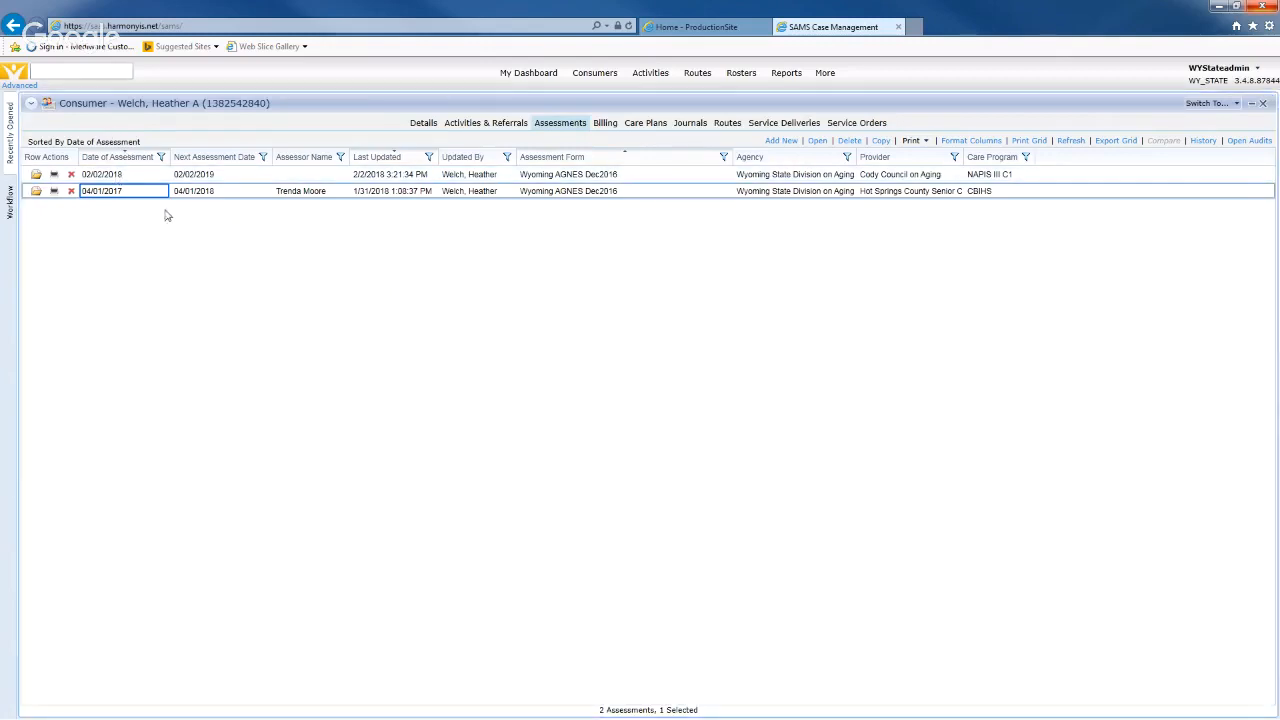
# - Sort the assessments list by date of assessment, then reverse the date order
pyautogui.click(134, 158)
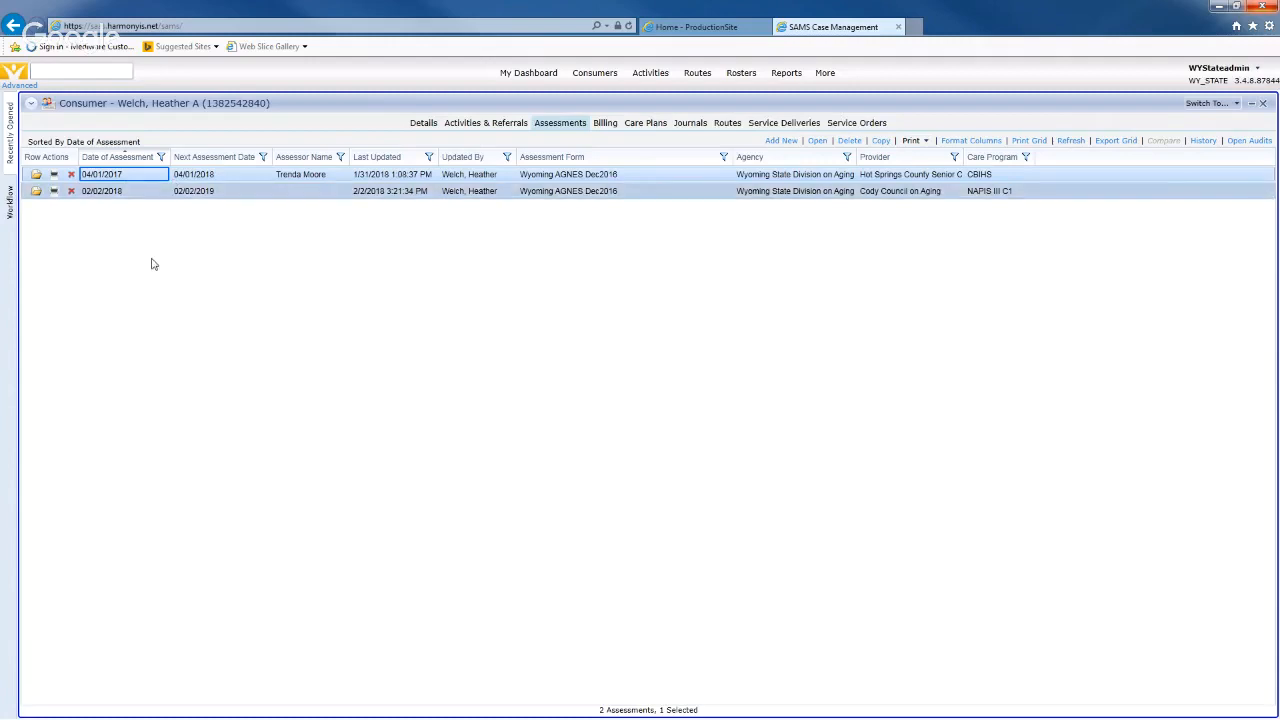
pyautogui.click(131, 156)
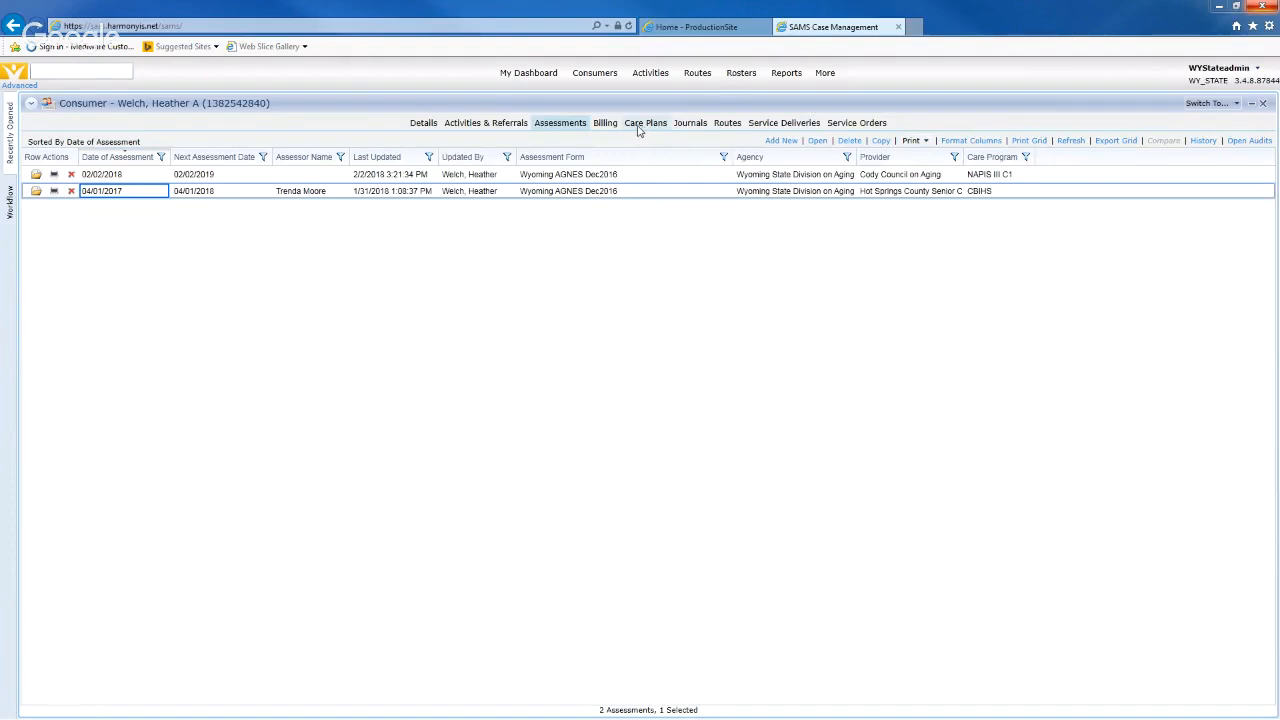
# - Add a care enrollment at Federal Administration on Aging Programs level for the NAPIS III C1 program
pyautogui.click(424, 124)
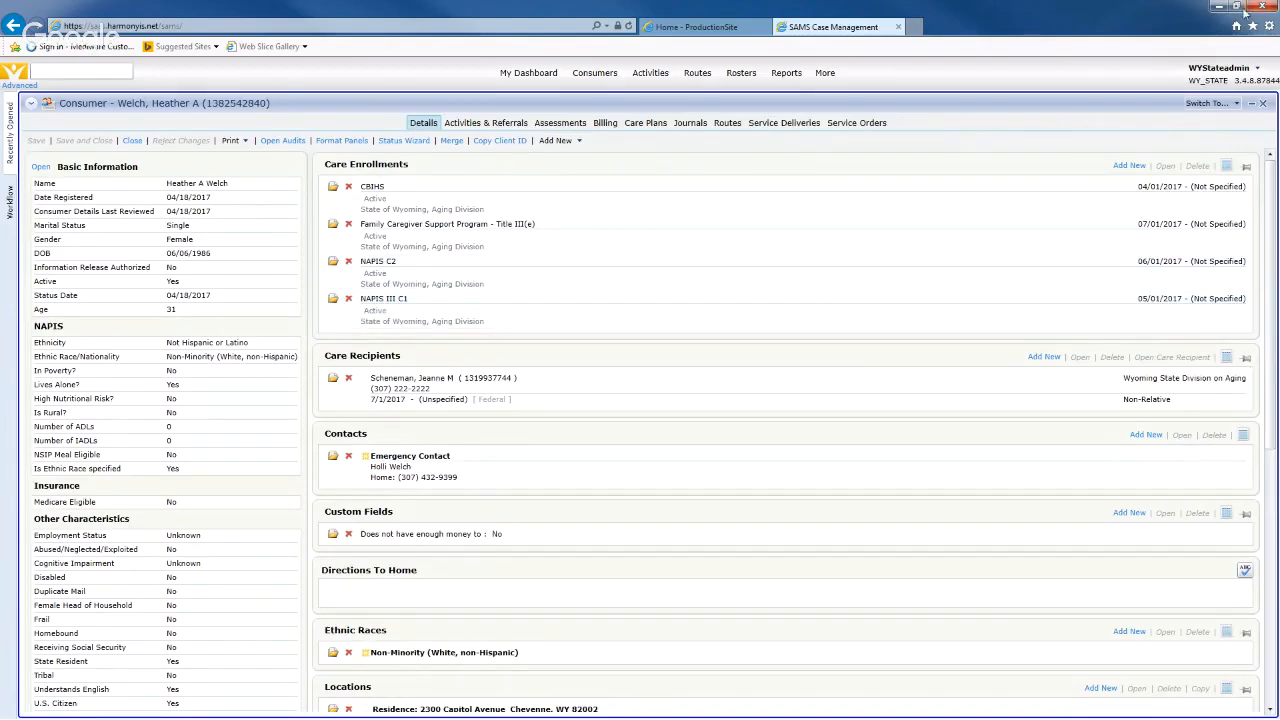
pyautogui.click(1129, 166)
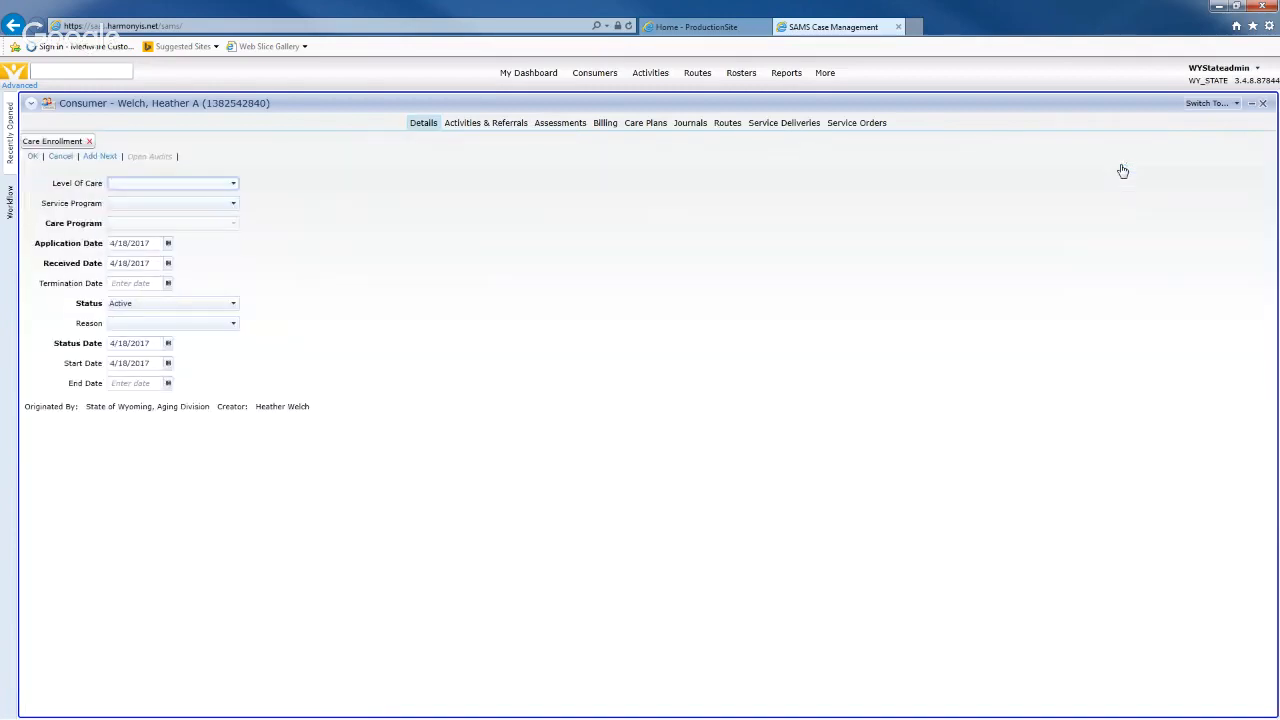
pyautogui.click(172, 185)
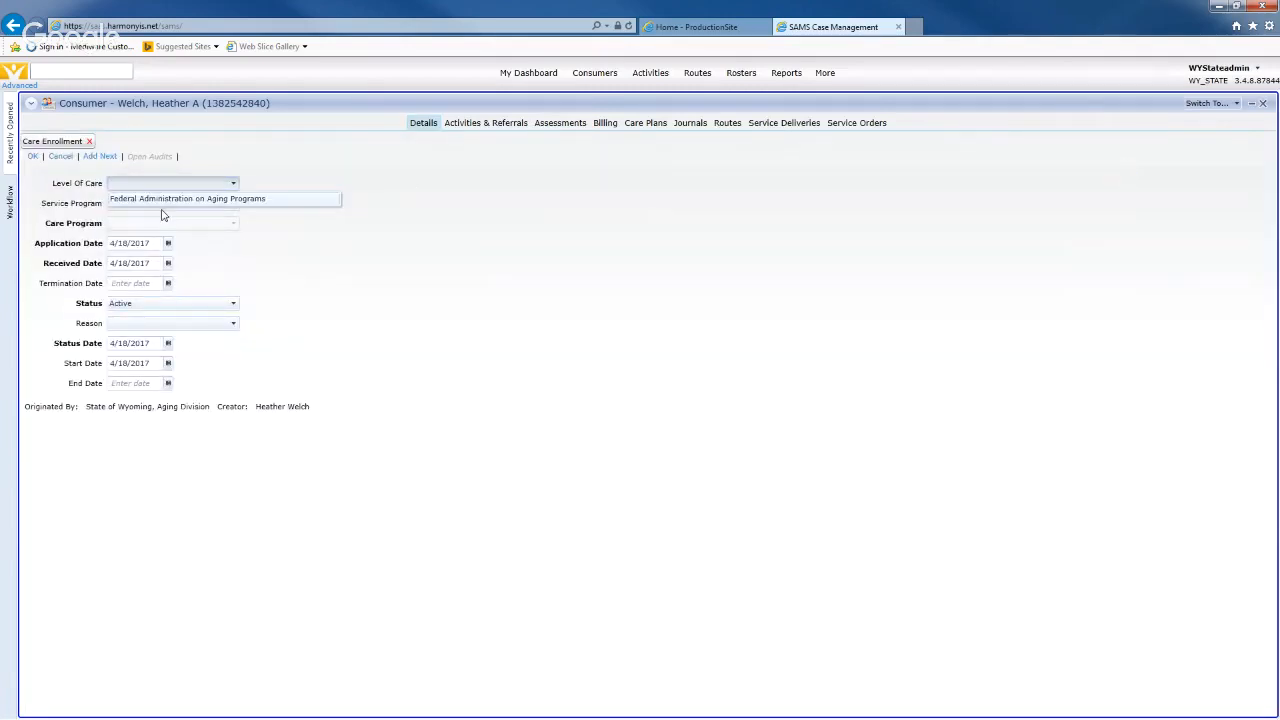
pyautogui.click(165, 201)
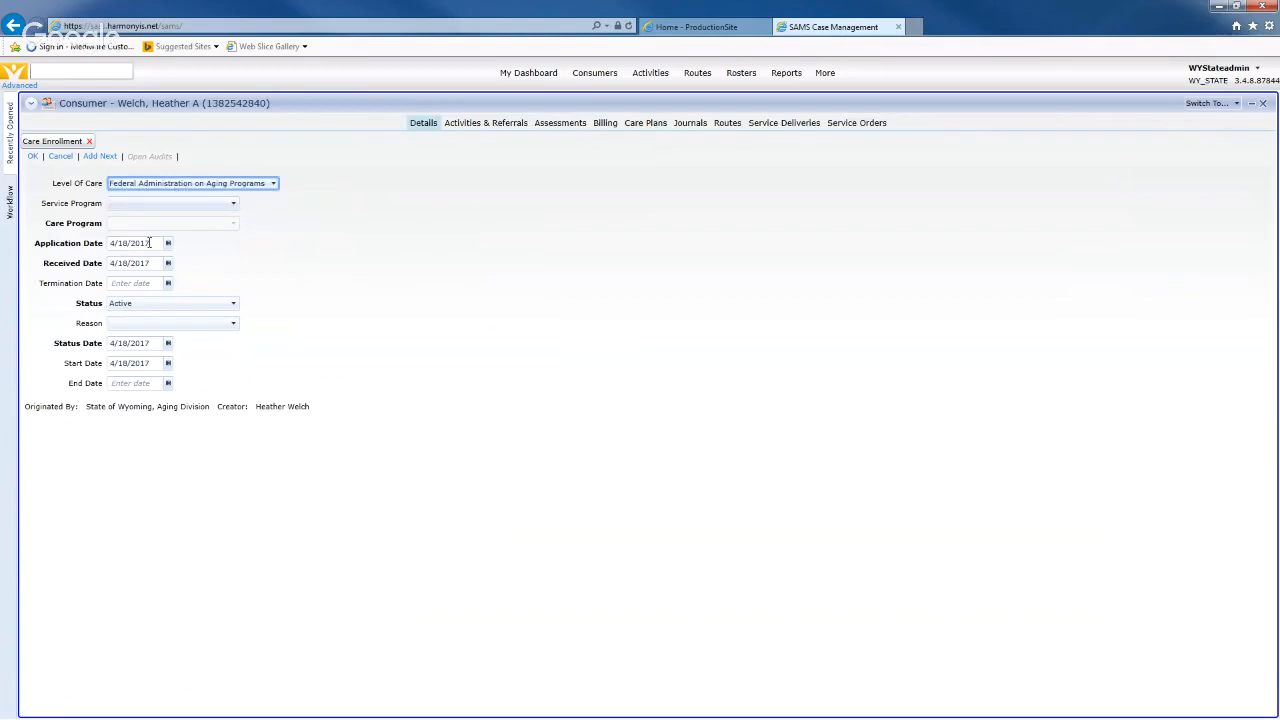
pyautogui.click(161, 206)
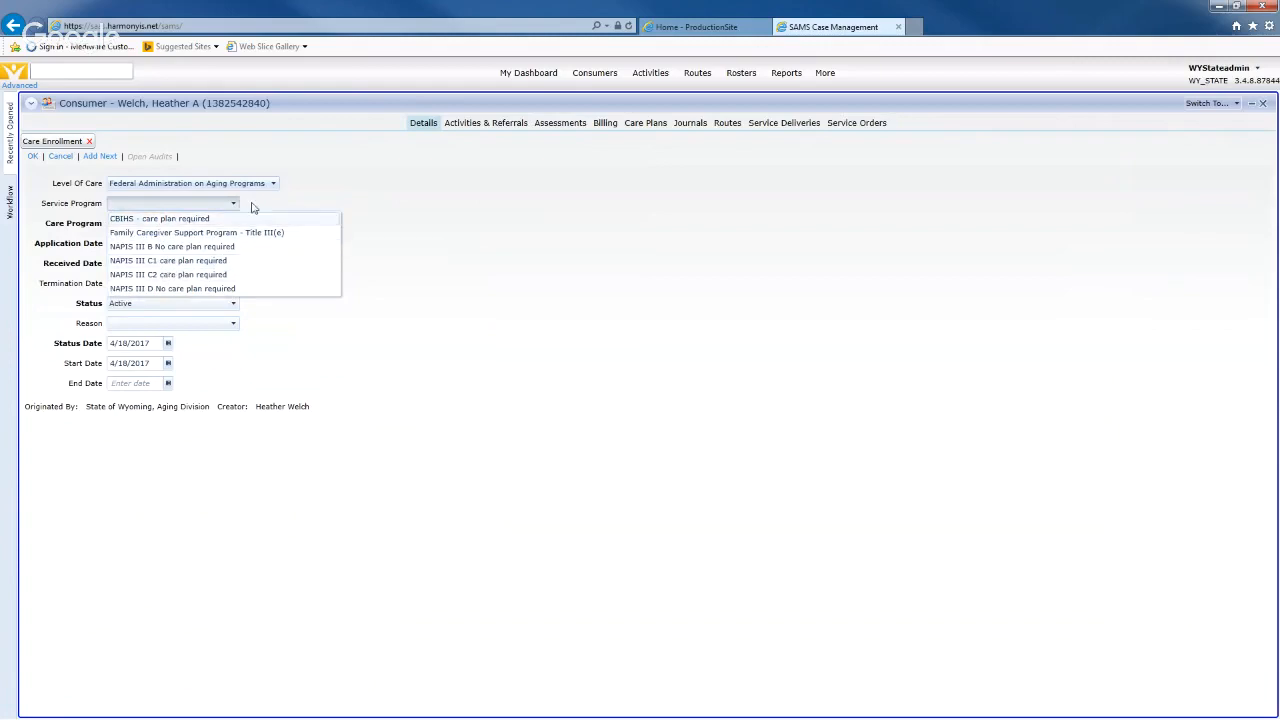
pyautogui.click(206, 261)
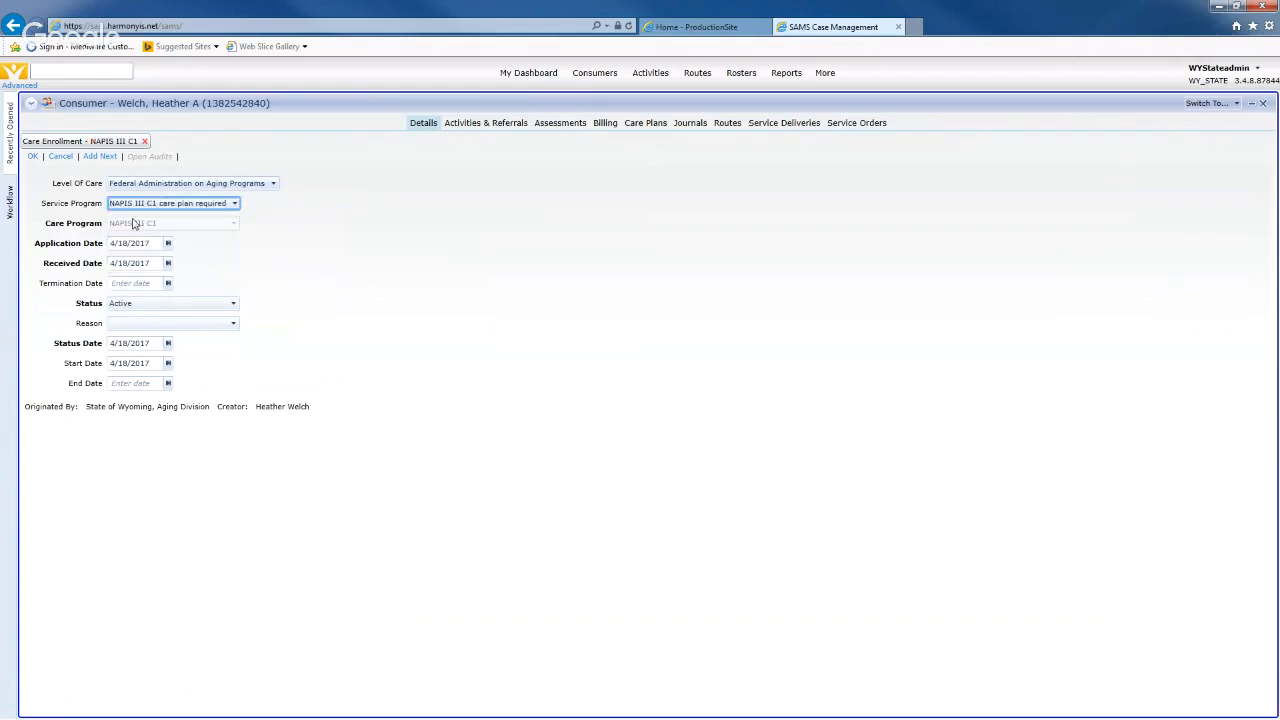
pyautogui.click(213, 236)
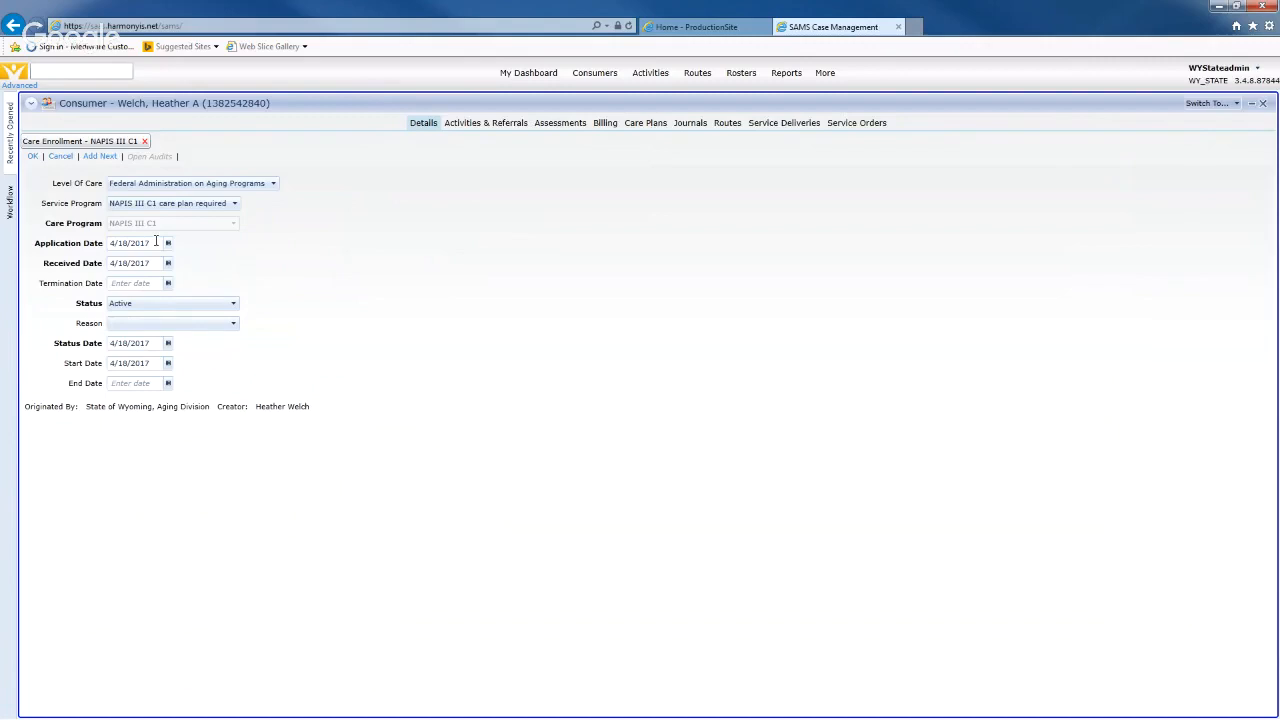
# - Set the enrollment's application and received dates to 2/1/2018
pyautogui.doubleClick(153, 244)
pyautogui.write('2/')
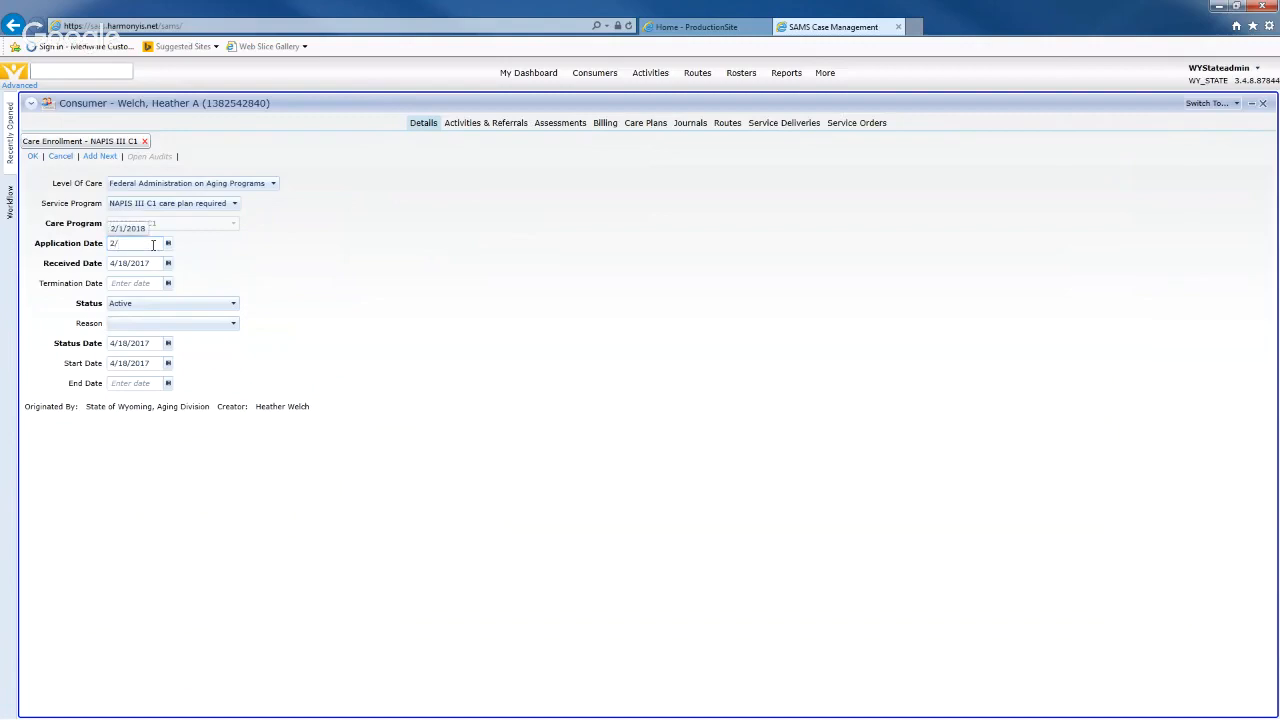
pyautogui.write('1')
pyautogui.write('/2018')
pyautogui.press('Tab')
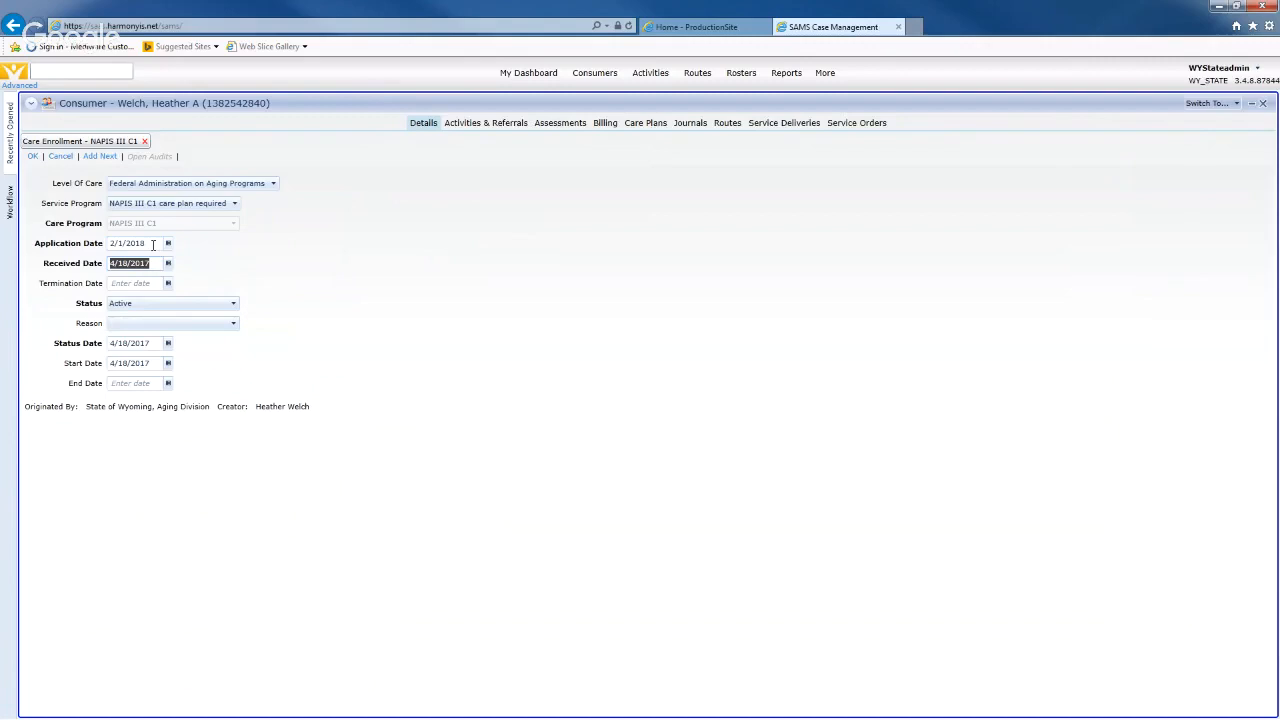
pyautogui.write('2/1/2018')
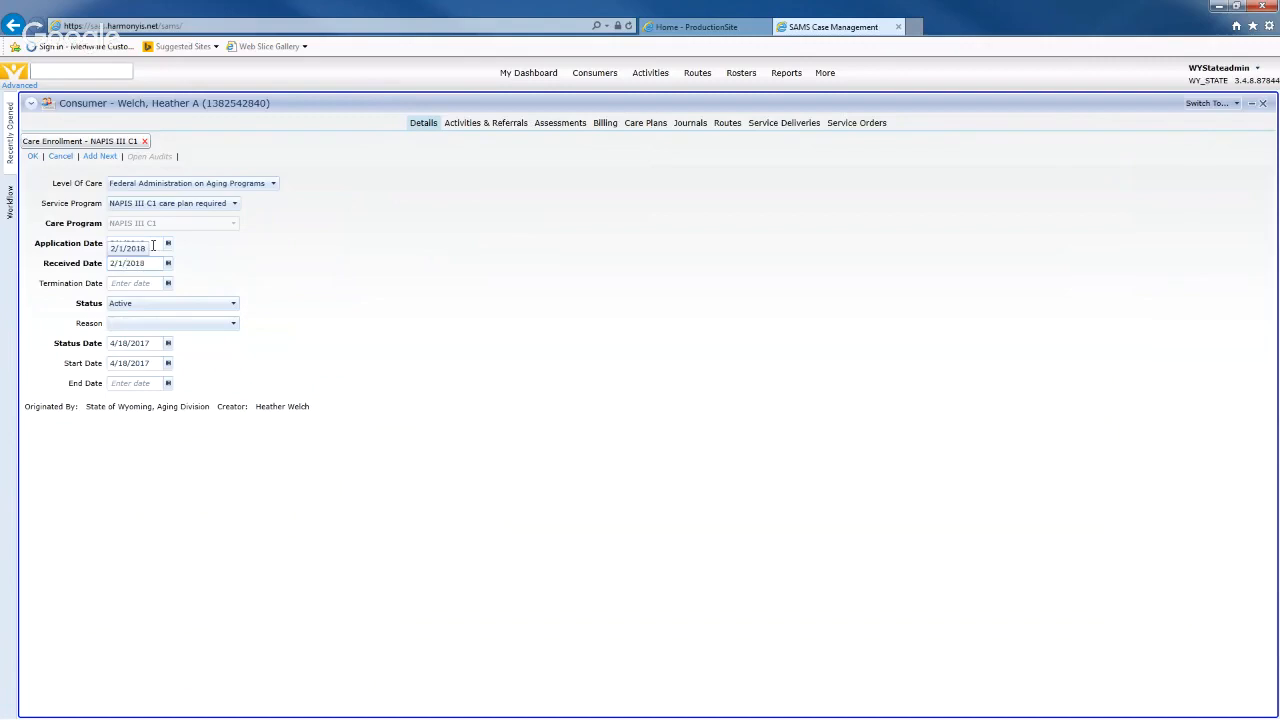
pyautogui.press('Tab')
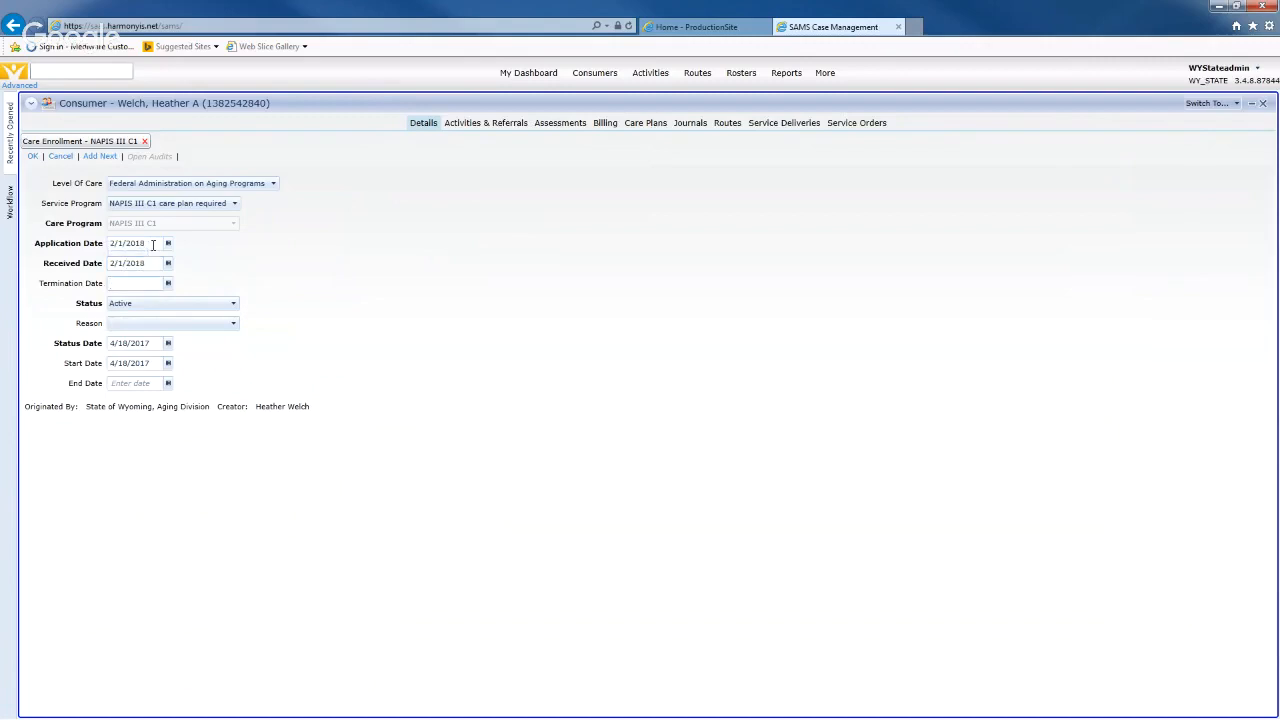
pyautogui.click(225, 266)
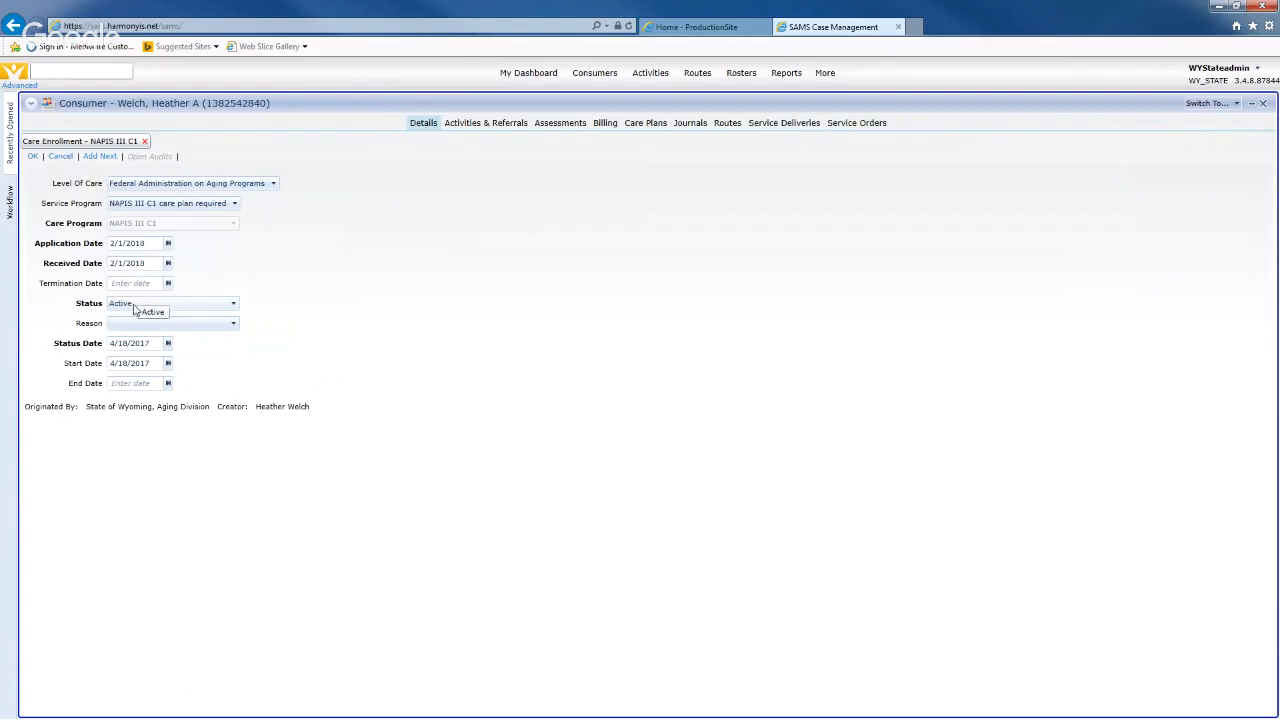
# - Keep the enrollment status Active, leaving the reason empty
pyautogui.click(233, 304)
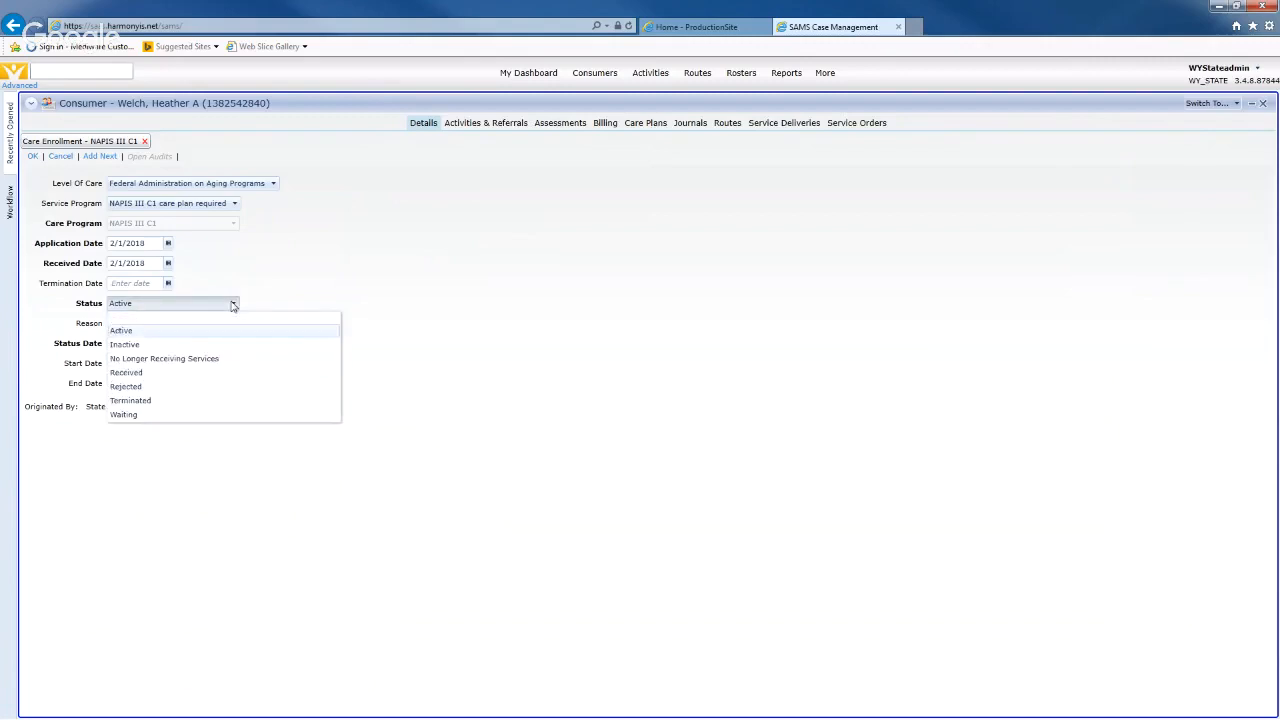
pyautogui.click(138, 334)
pyautogui.click(166, 325)
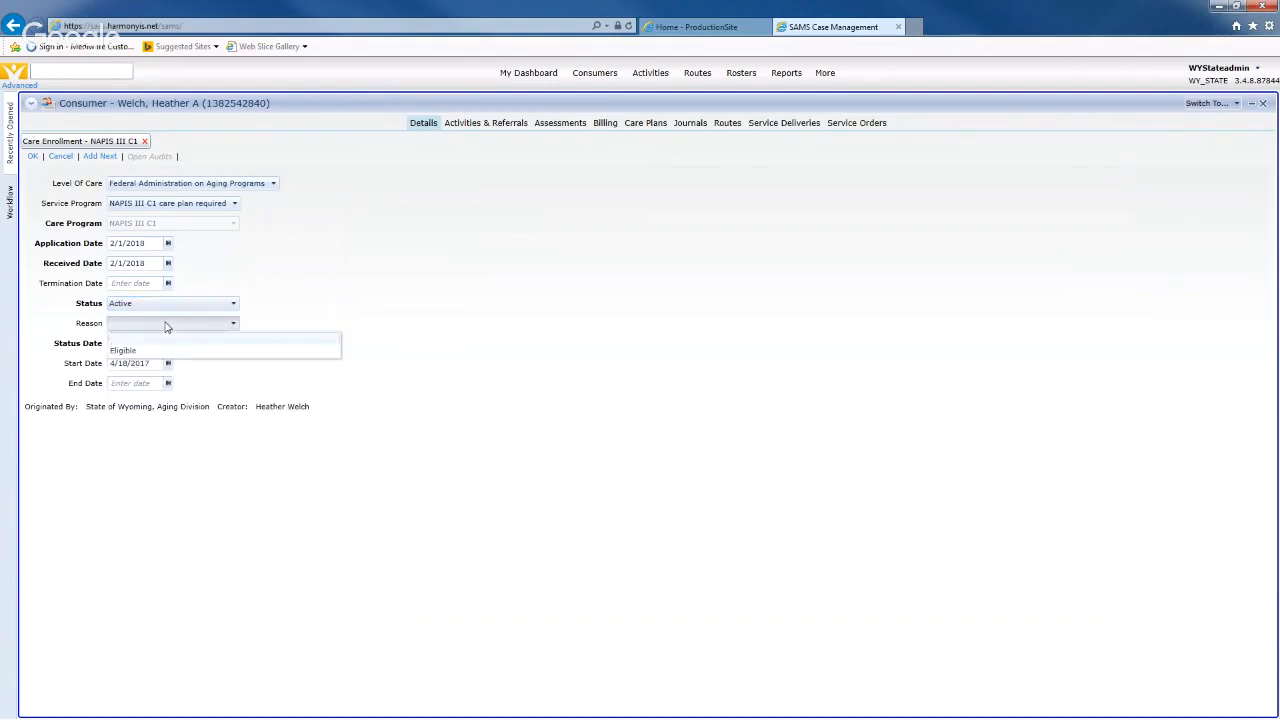
pyautogui.click(166, 325)
pyautogui.click(185, 329)
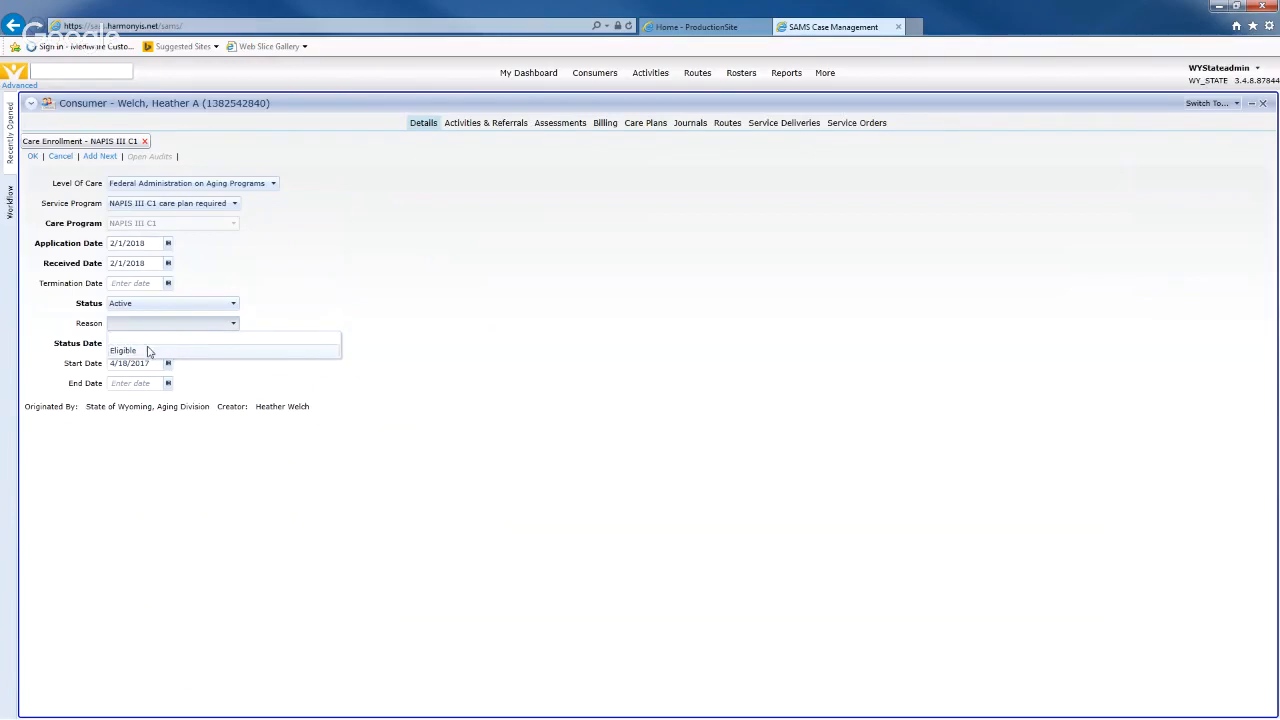
pyautogui.click(277, 328)
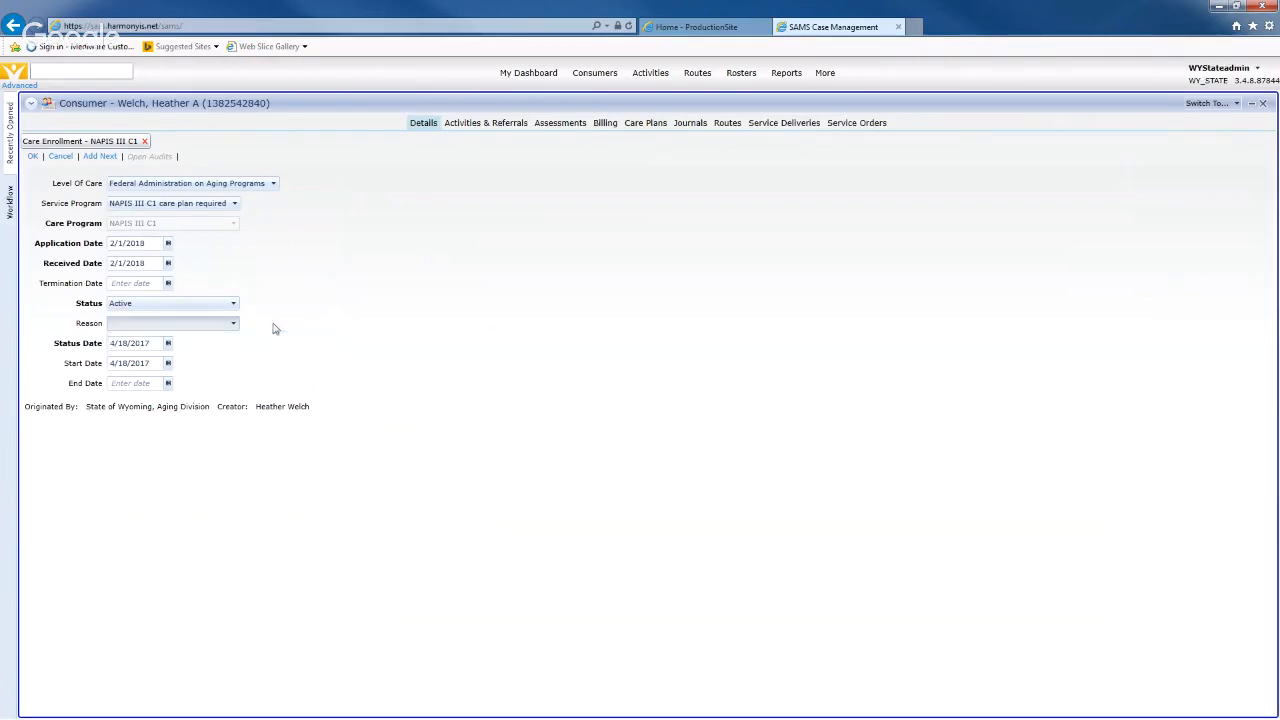
# - Set the status and start dates to 2/1/2018, then cancel the enrollment without saving
pyautogui.doubleClick(148, 343)
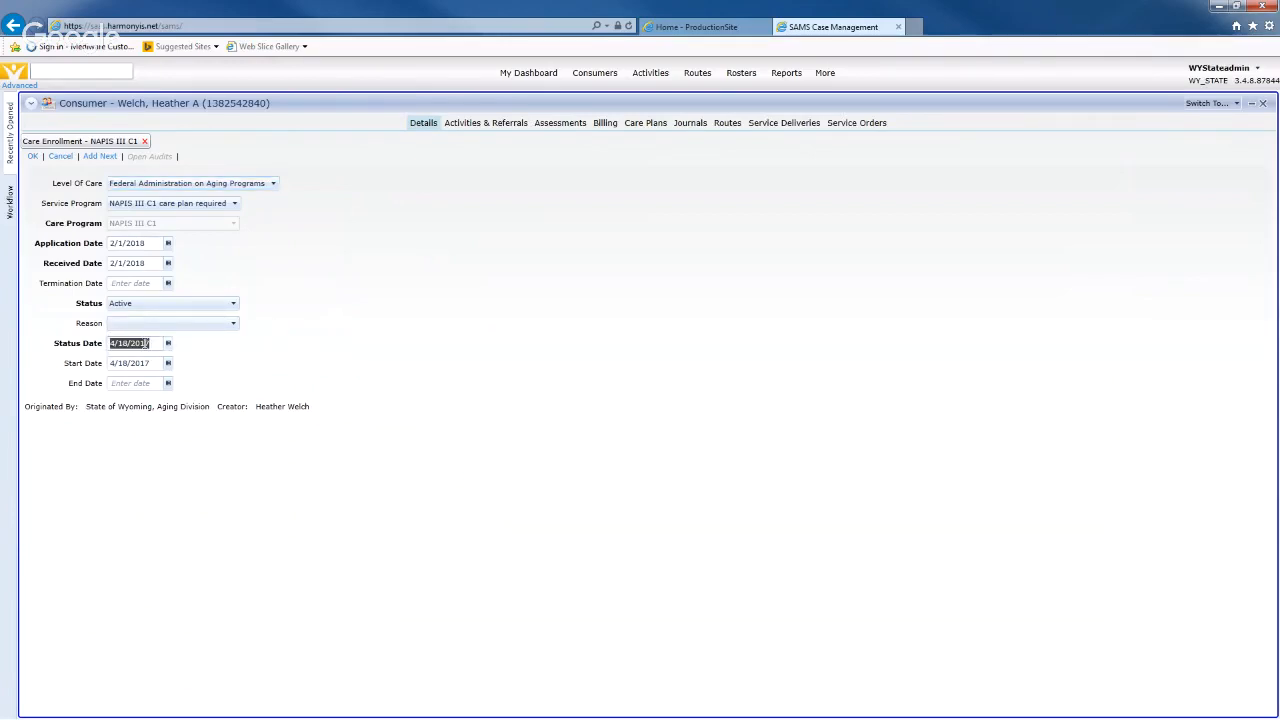
pyautogui.write('2/')
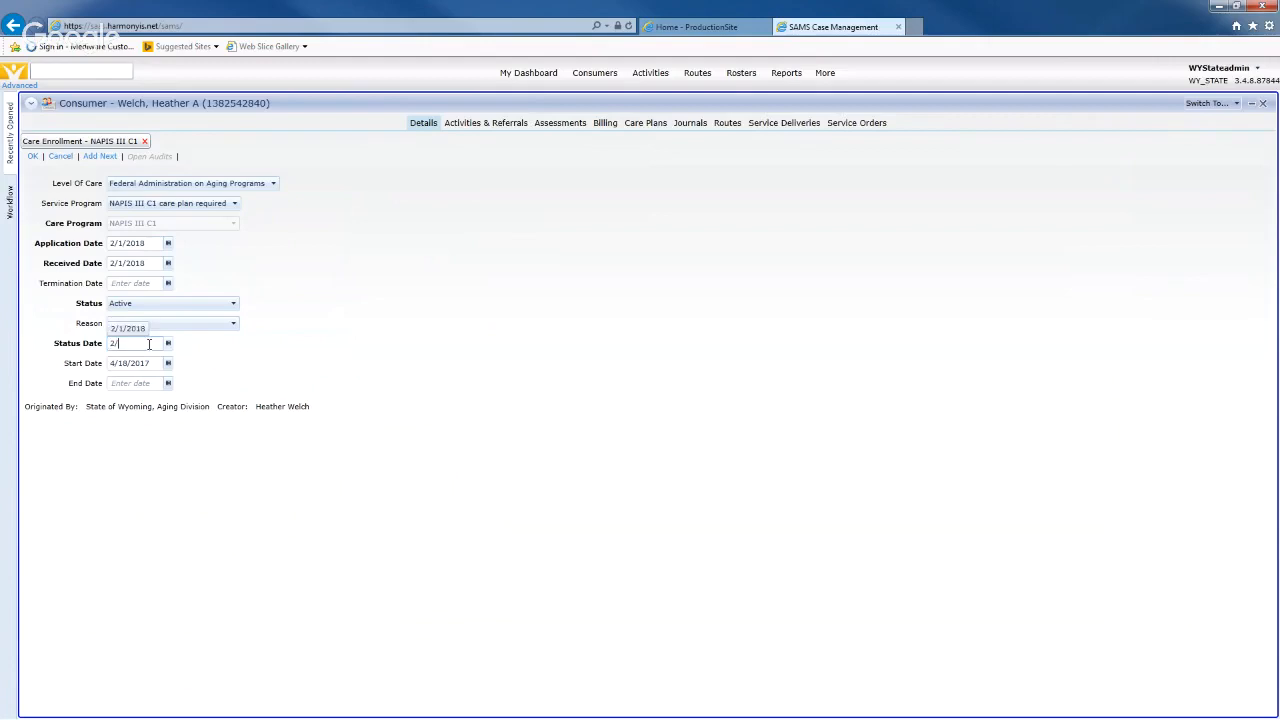
pyautogui.write('1/2018')
pyautogui.press('Tab')
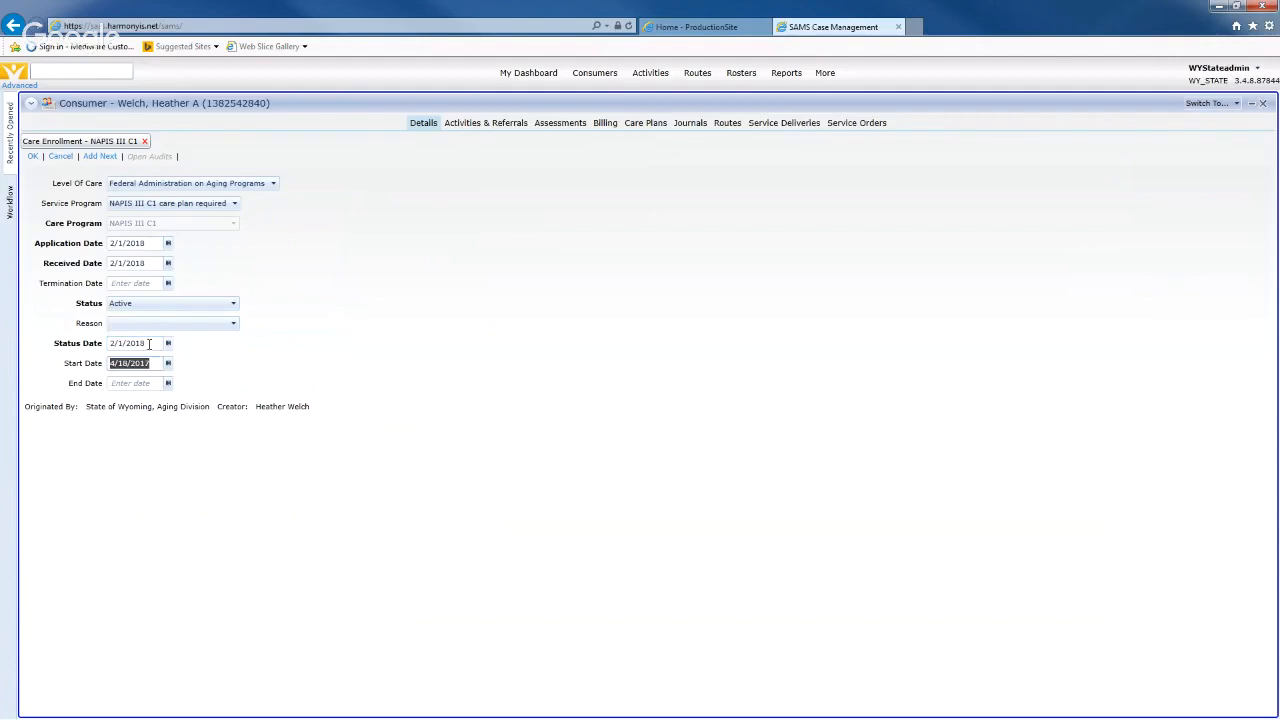
pyautogui.write('2/1/2018')
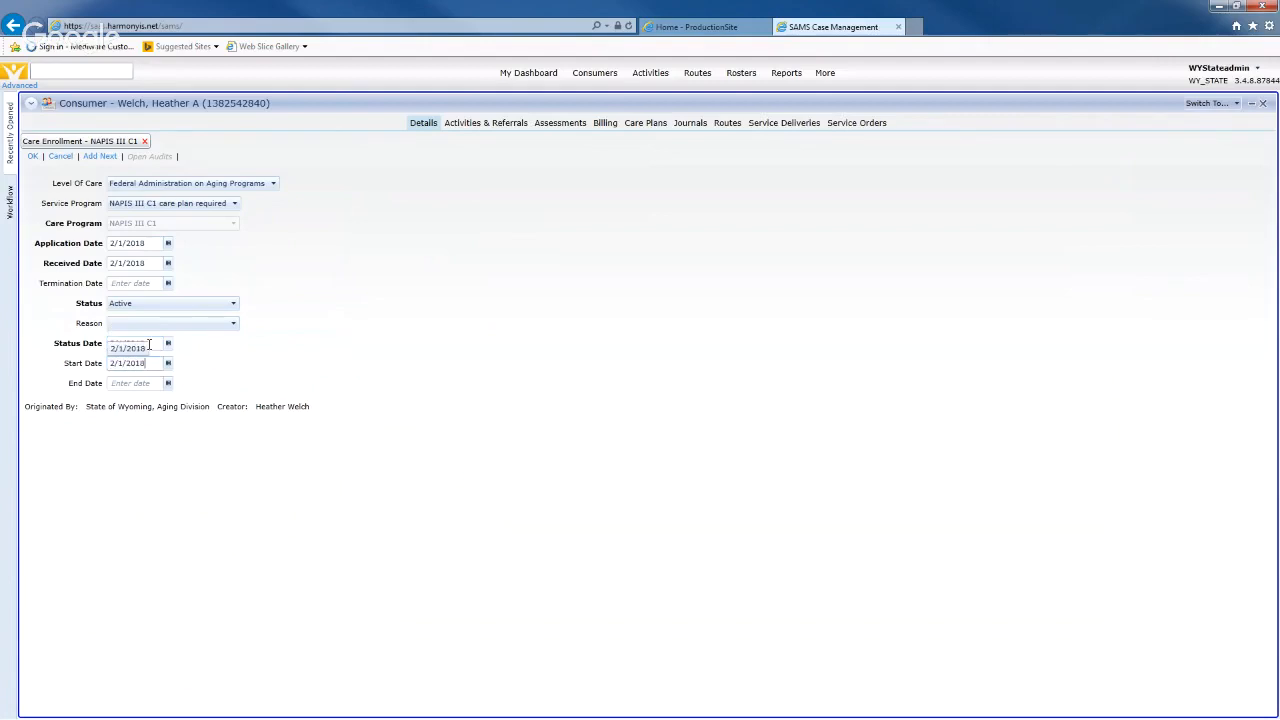
pyautogui.press('Tab')
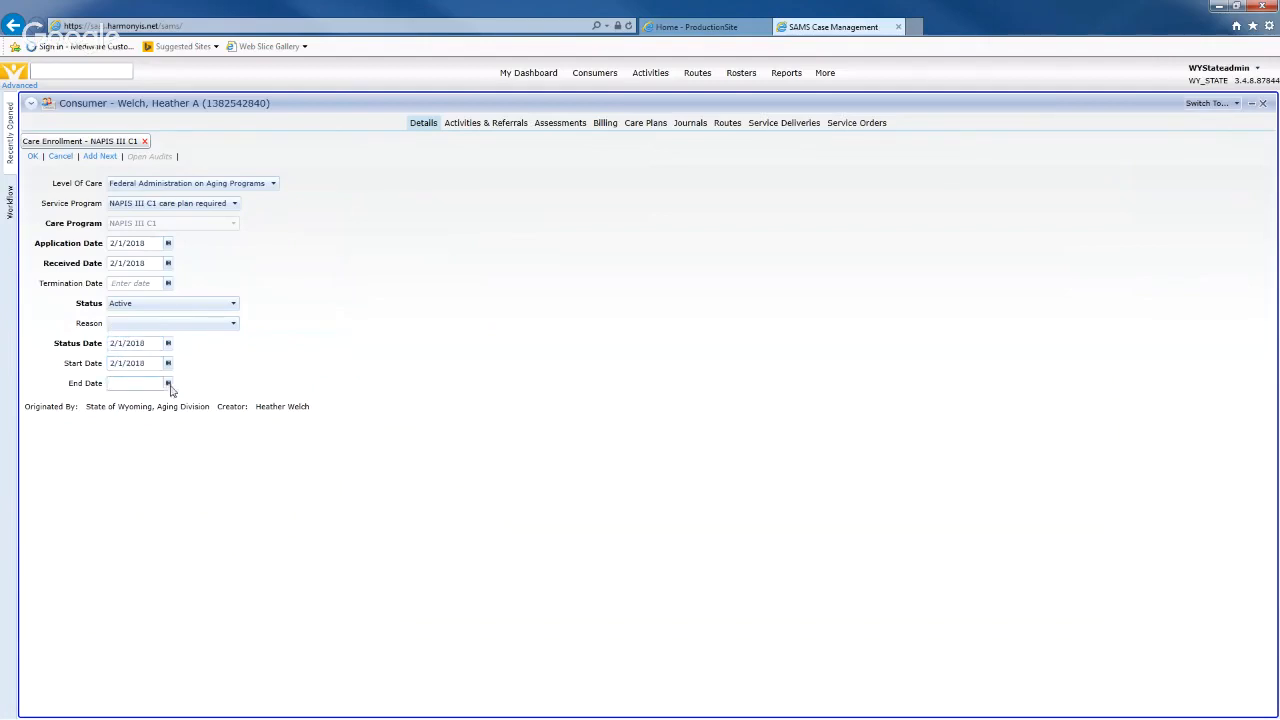
pyautogui.click(329, 383)
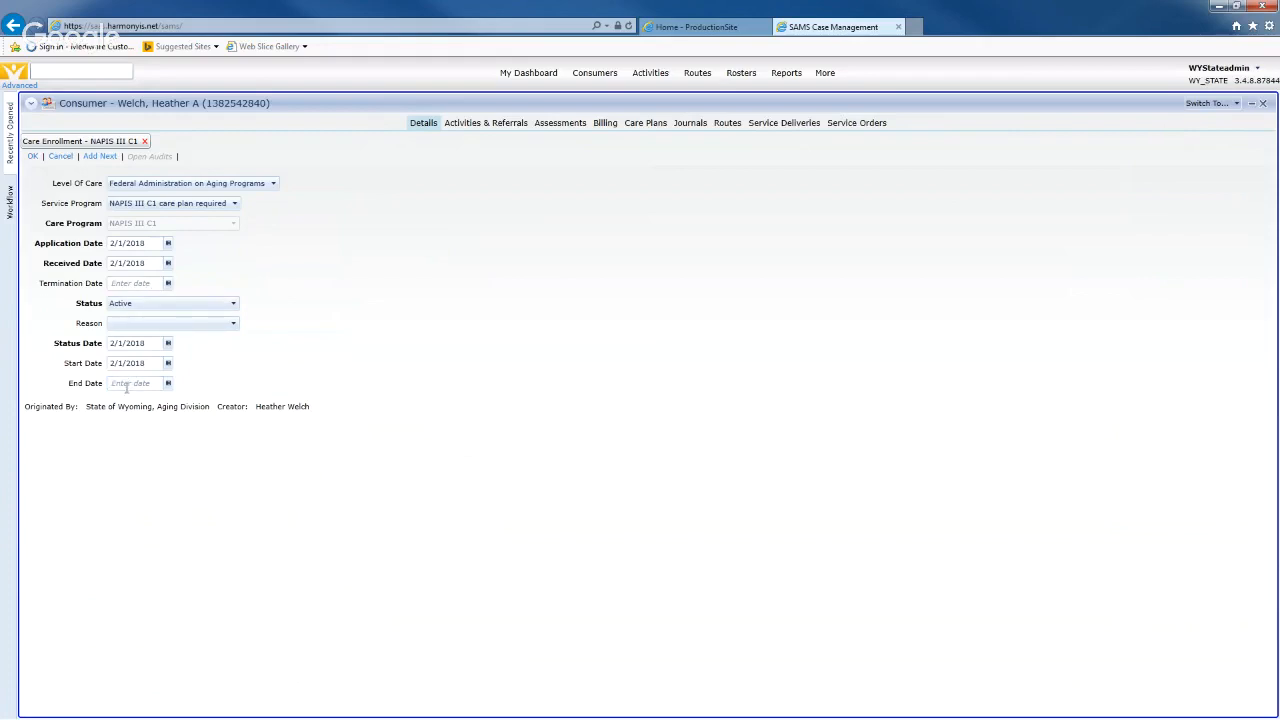
pyautogui.click(62, 160)
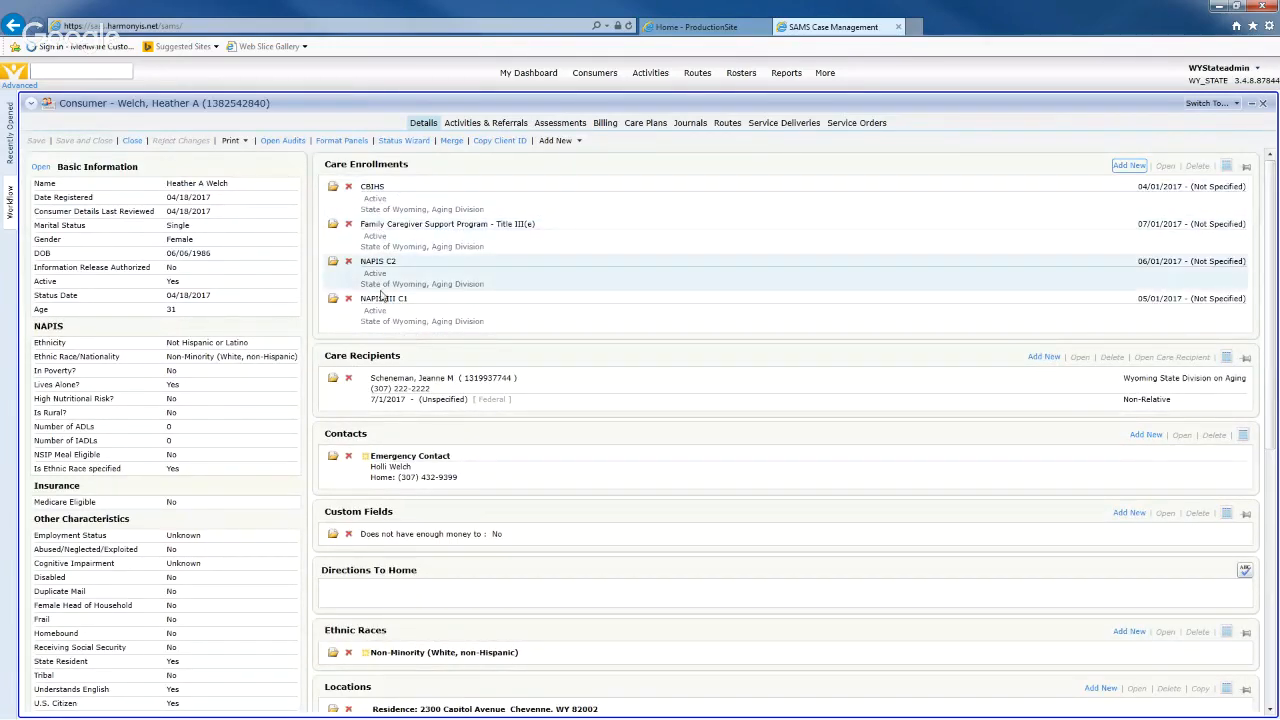
# - View the consumer's four care plans, briefly checking Assessments, and start adding a new care plan
pyautogui.click(645, 124)
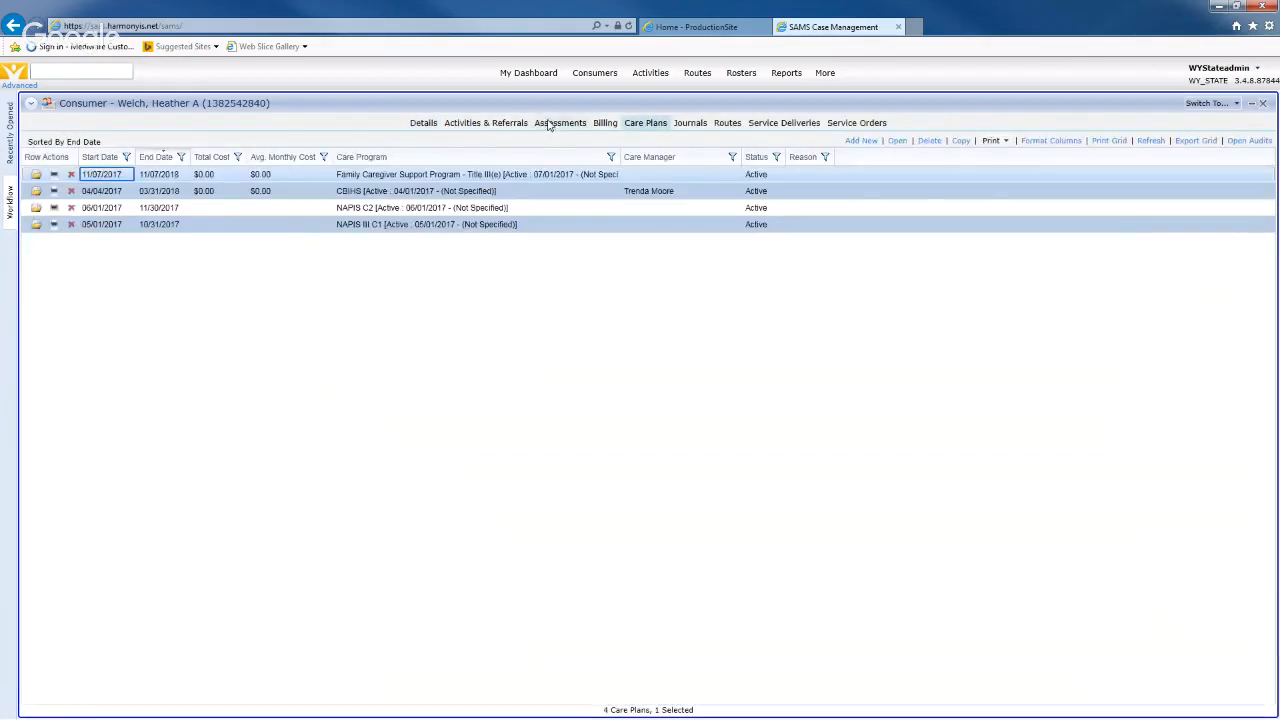
pyautogui.click(549, 124)
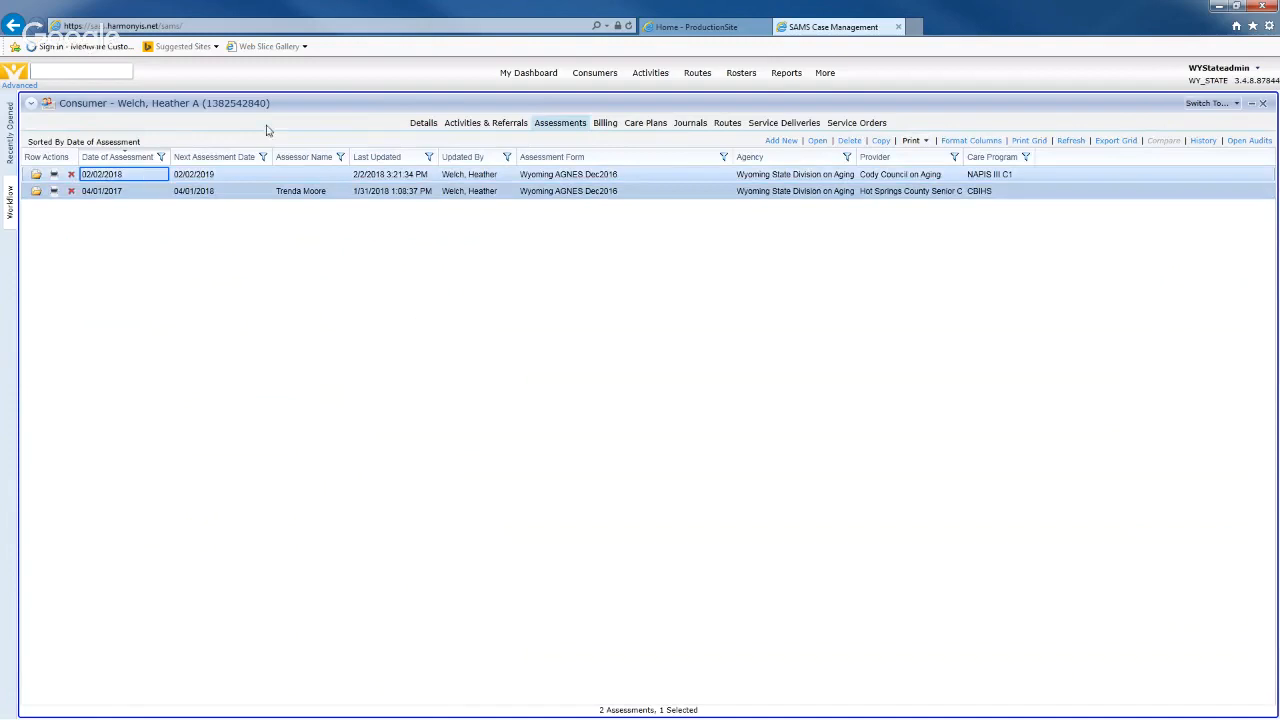
pyautogui.click(646, 124)
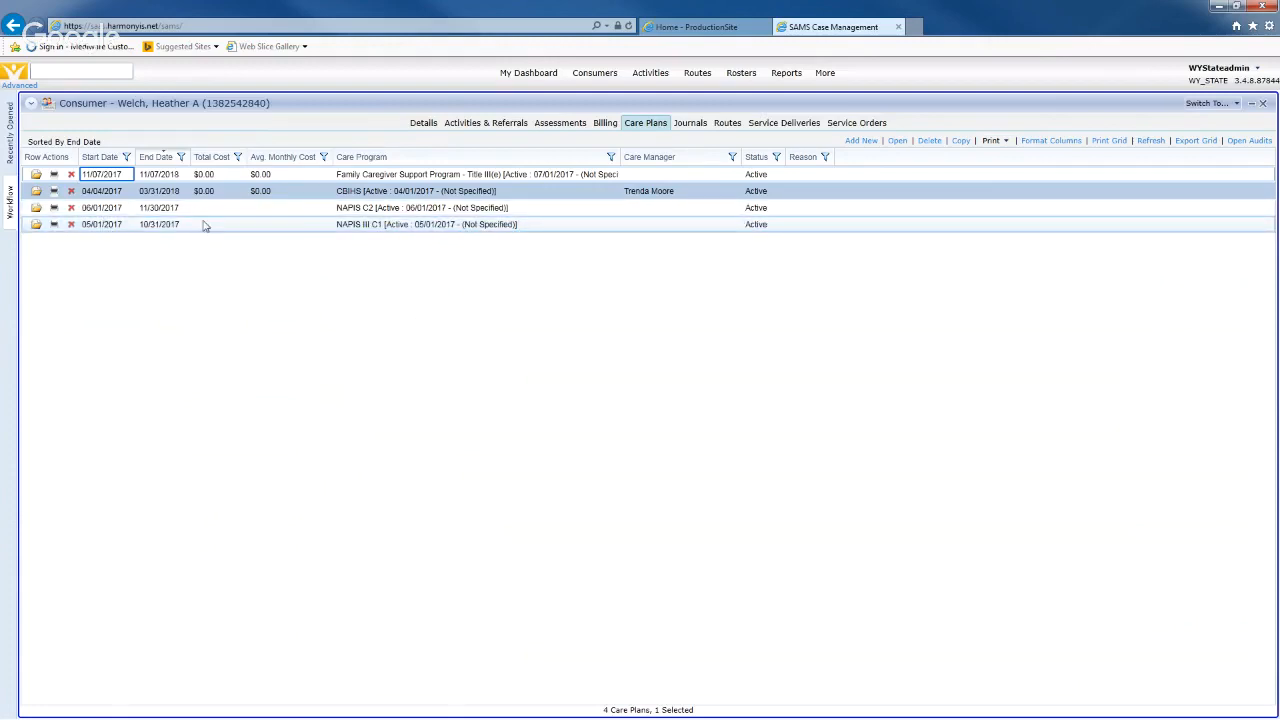
pyautogui.click(860, 141)
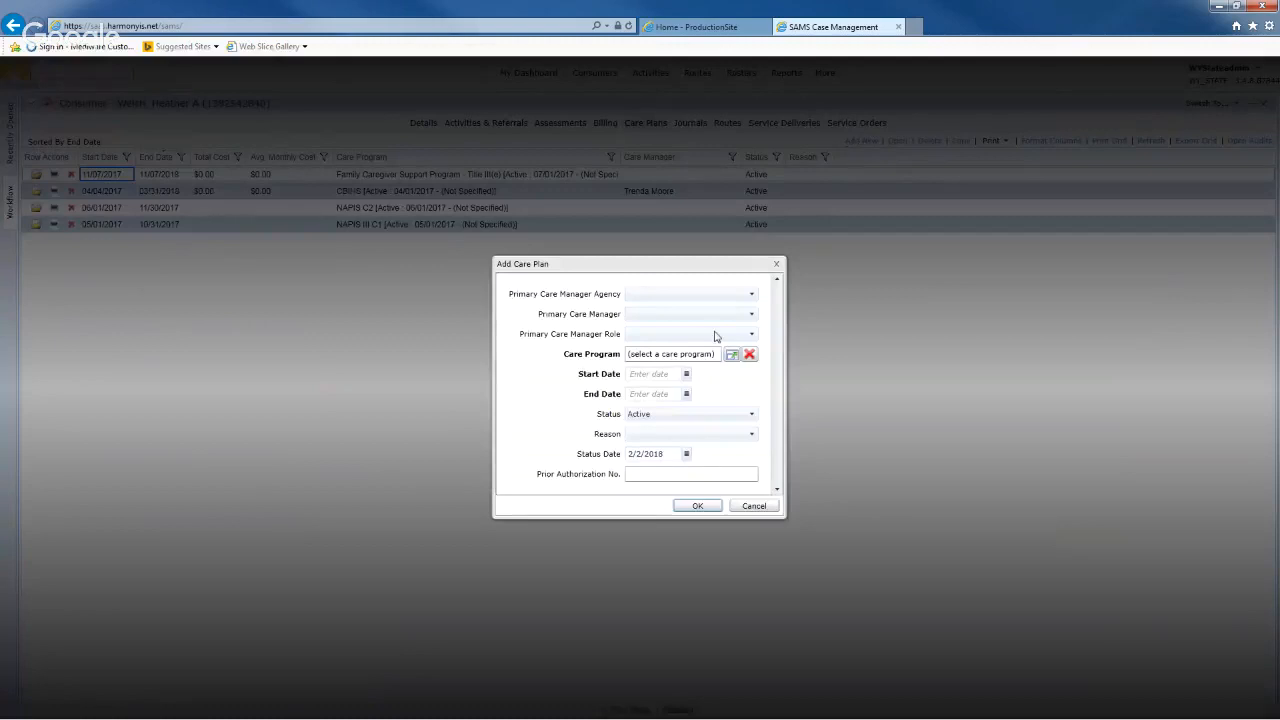
# - Choose Wyoming State Division on Aging as Primary Care Manager Agency, then bring up the Care Program list
pyautogui.click(671, 298)
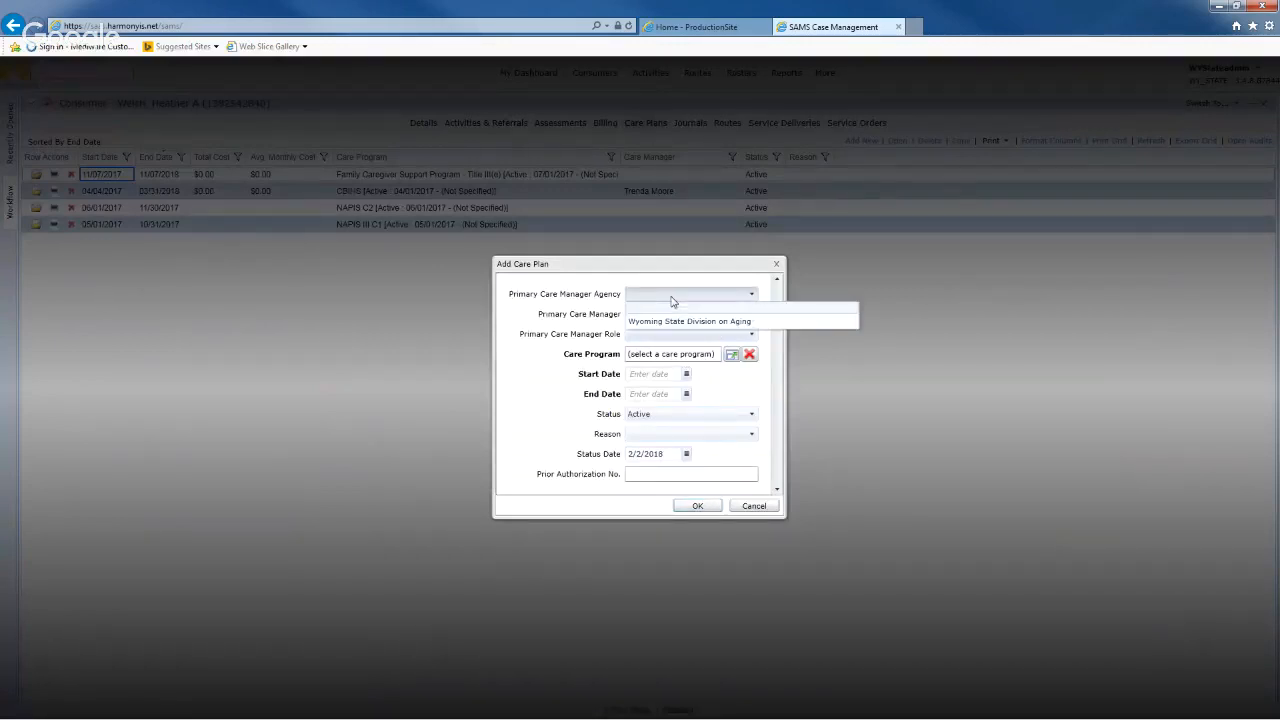
pyautogui.click(669, 321)
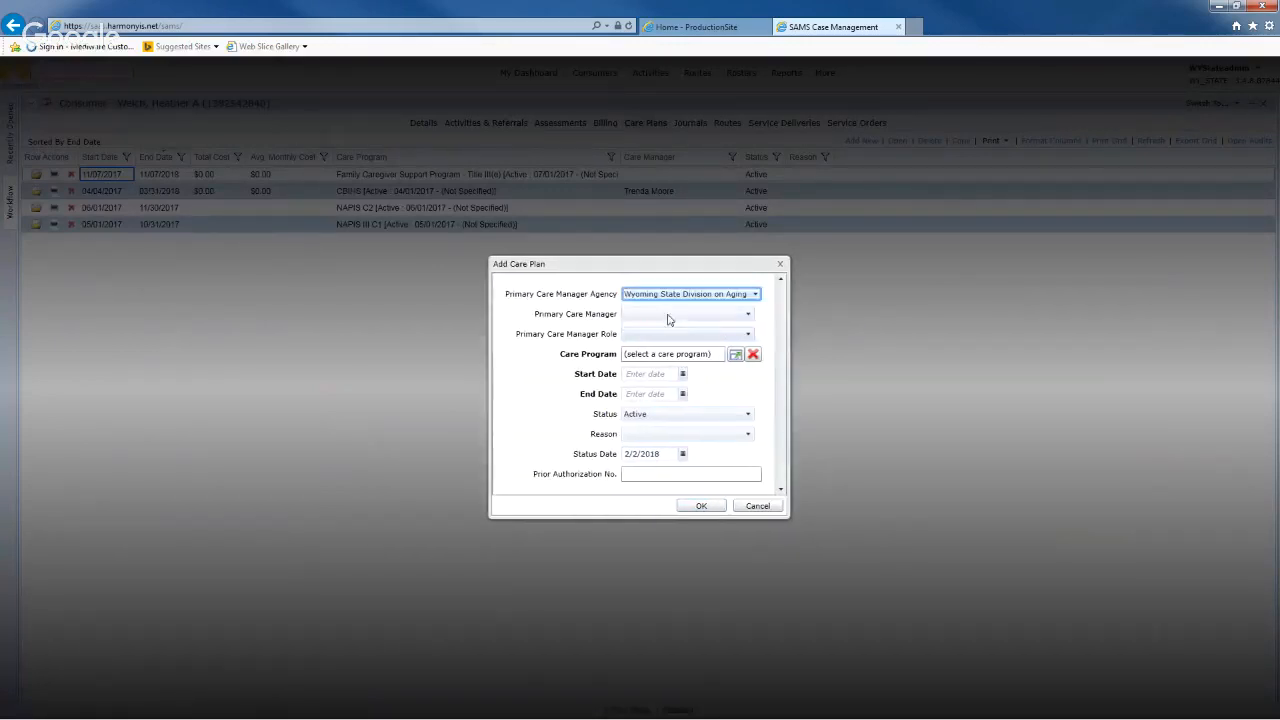
pyautogui.click(669, 316)
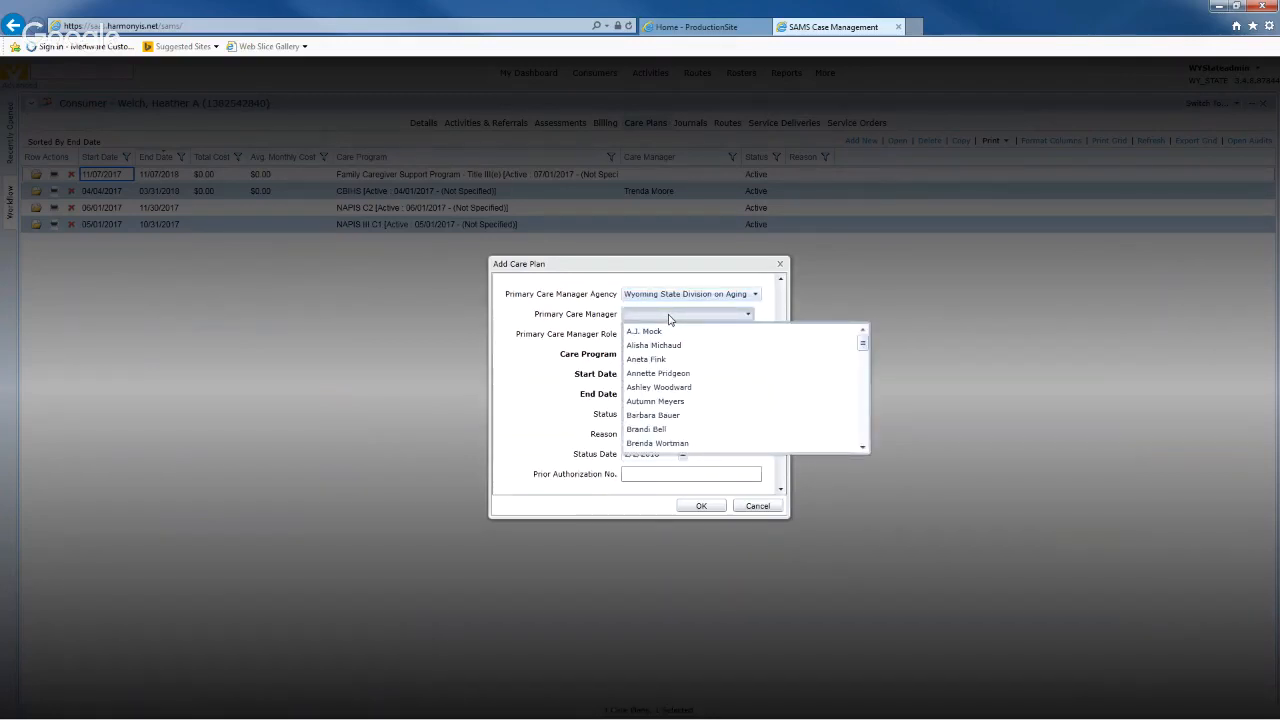
pyautogui.click(603, 320)
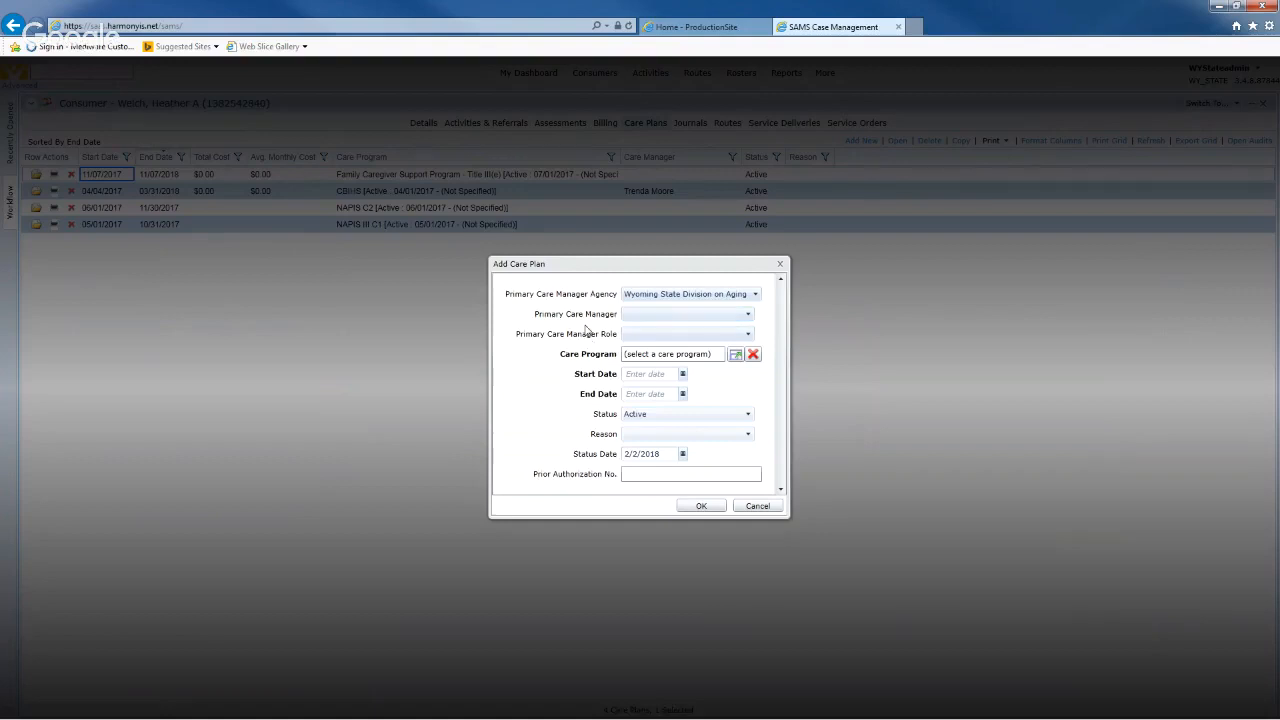
pyautogui.click(643, 336)
pyautogui.click(643, 336)
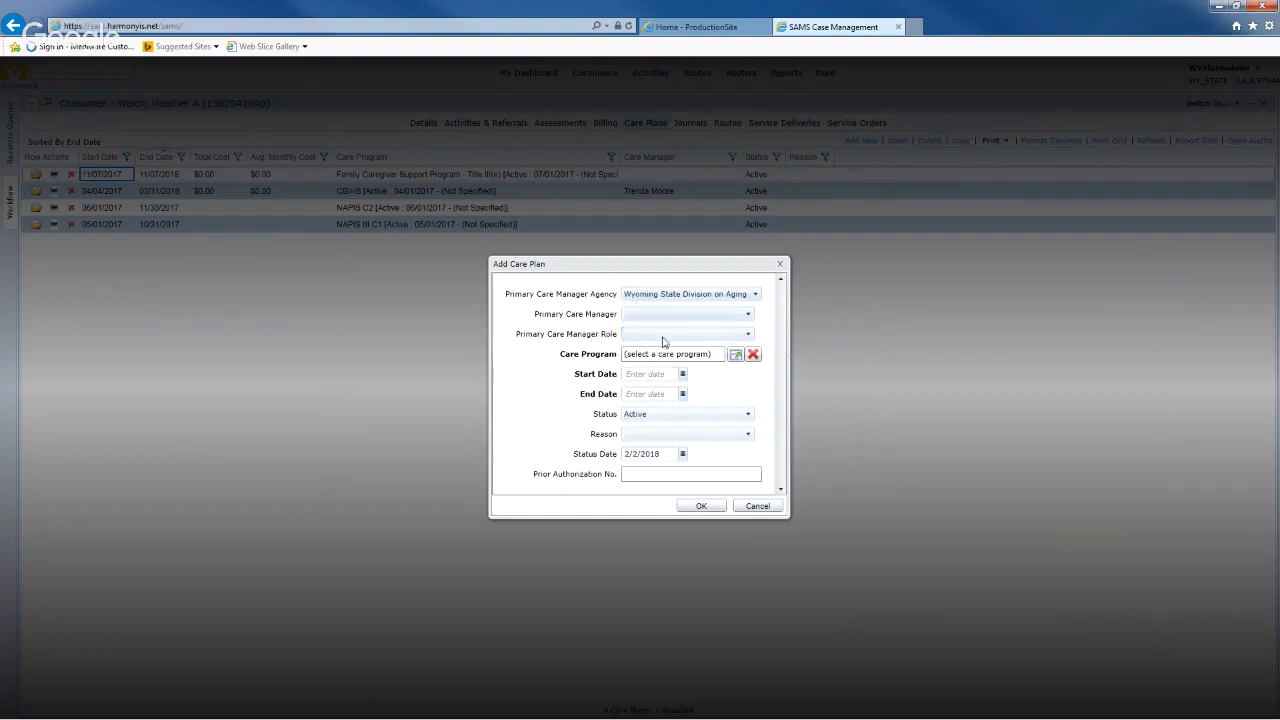
pyautogui.click(737, 358)
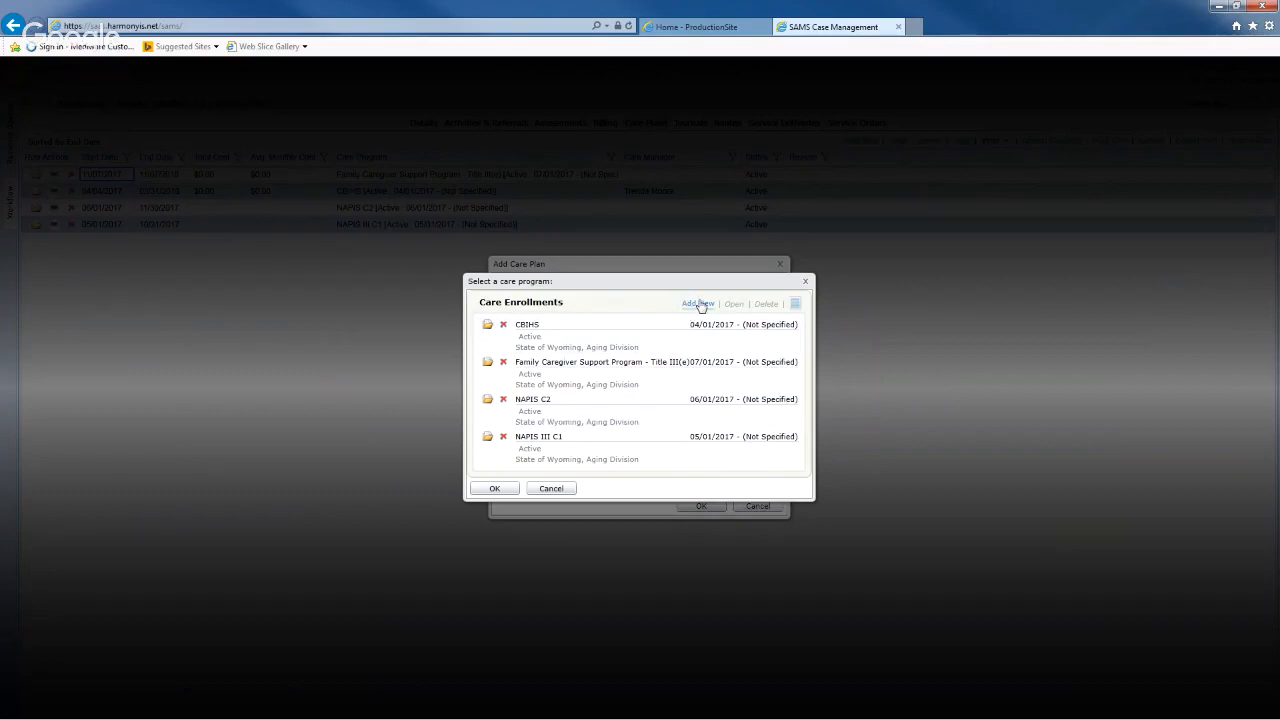
# - Pick NAPIS III C1 as the care program, set start date 2/1/2018, keep end 1/31/2019, and save
pyautogui.click(630, 450)
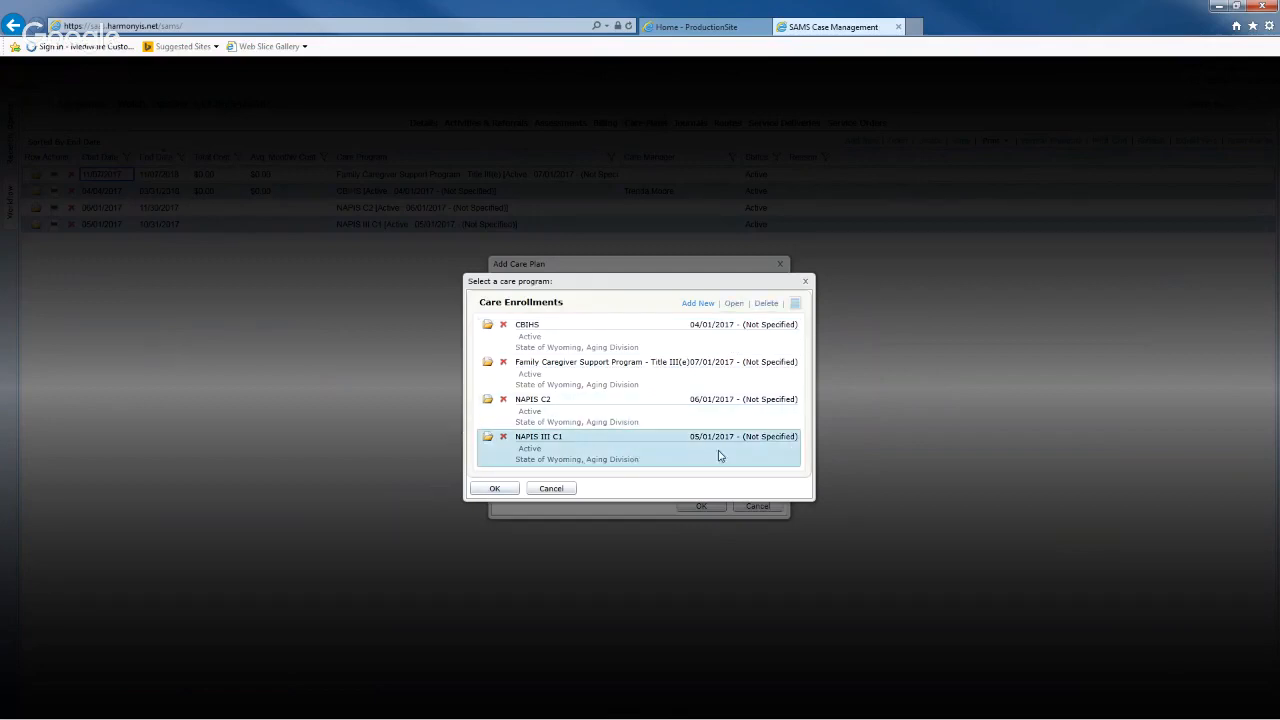
pyautogui.click(494, 488)
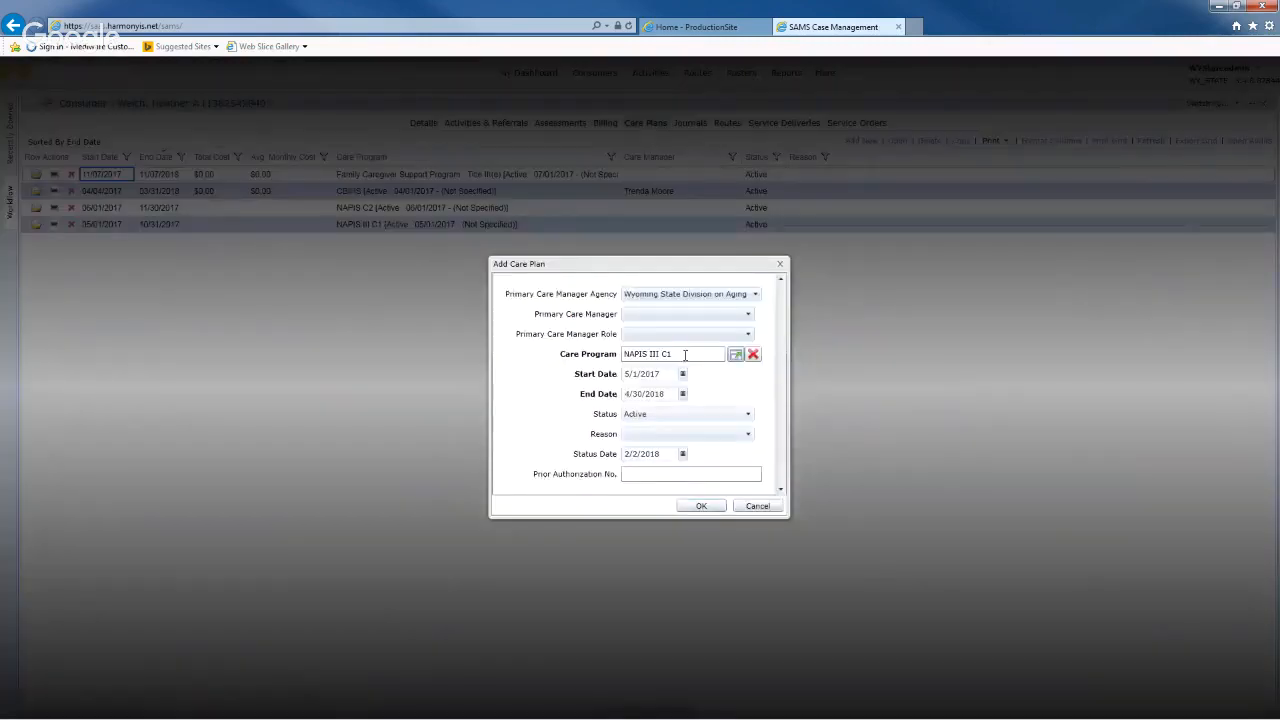
pyautogui.doubleClick(661, 374)
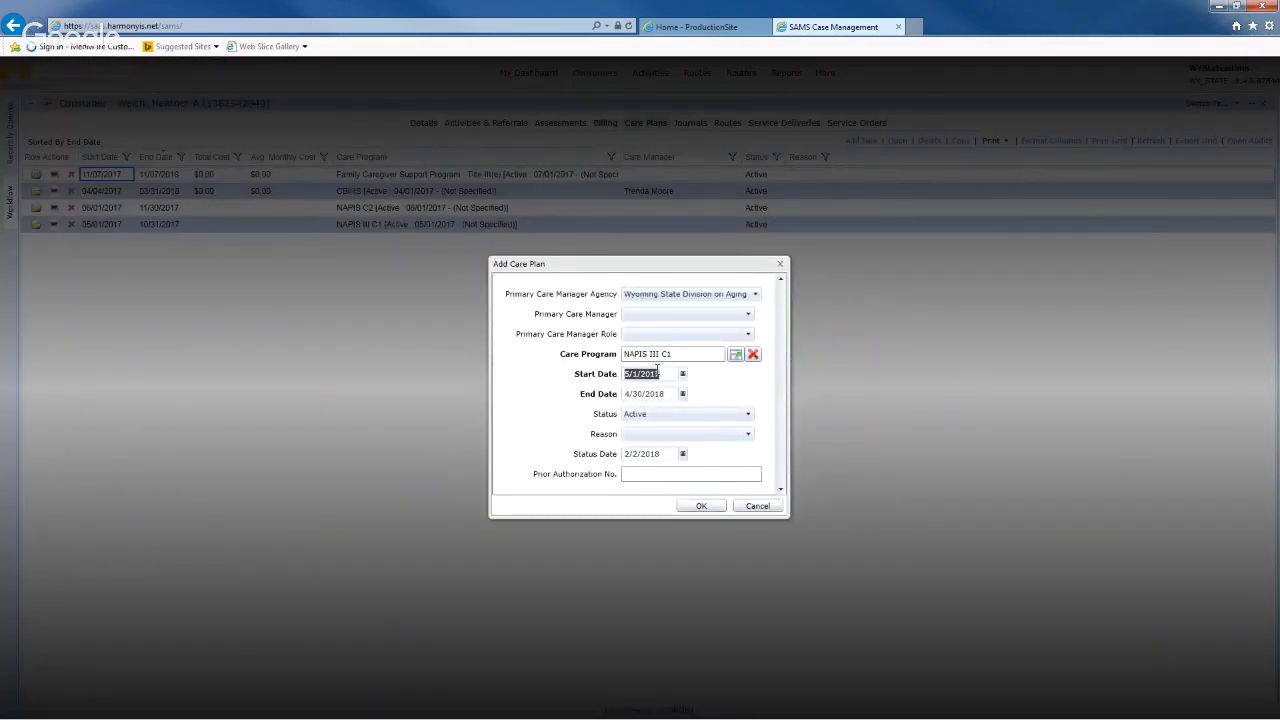
pyautogui.write('2/1/2018')
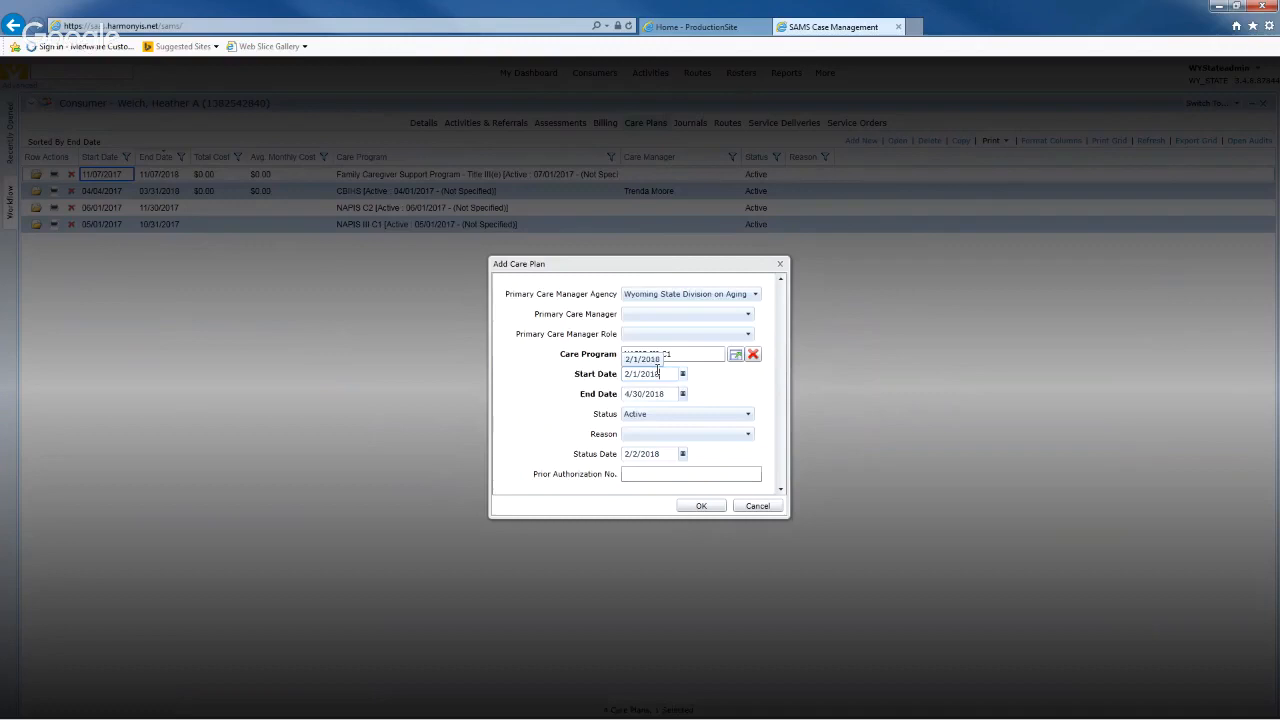
pyautogui.press('Tab')
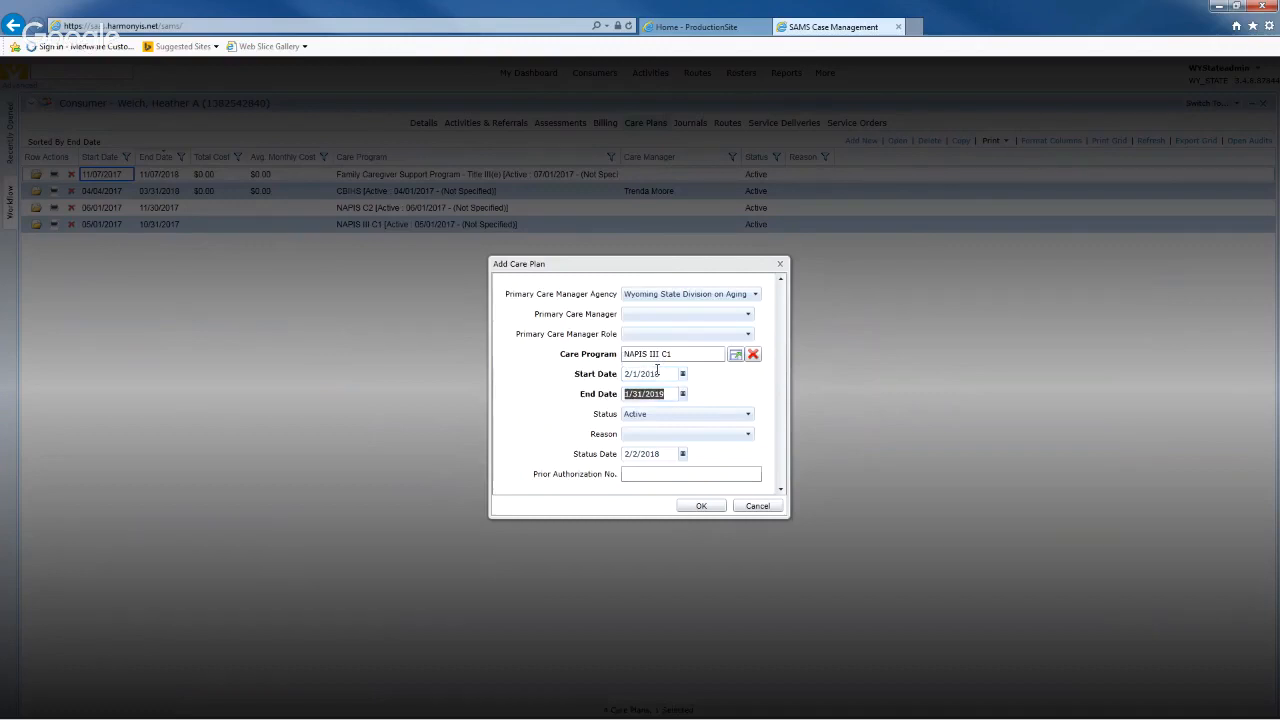
pyautogui.click(726, 390)
pyautogui.click(703, 506)
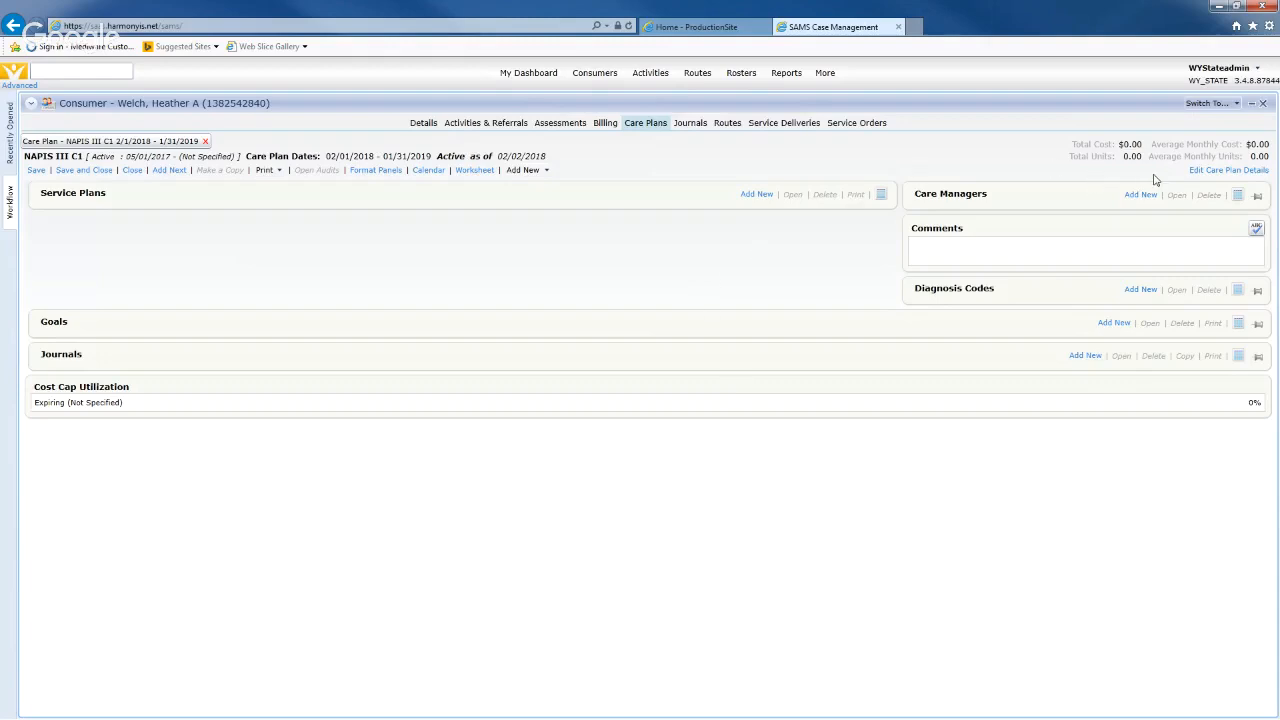
# - Review the care plan details, checking the 2/1/2018 start and 1/31/2019 end dates, then close them
pyautogui.click(1204, 172)
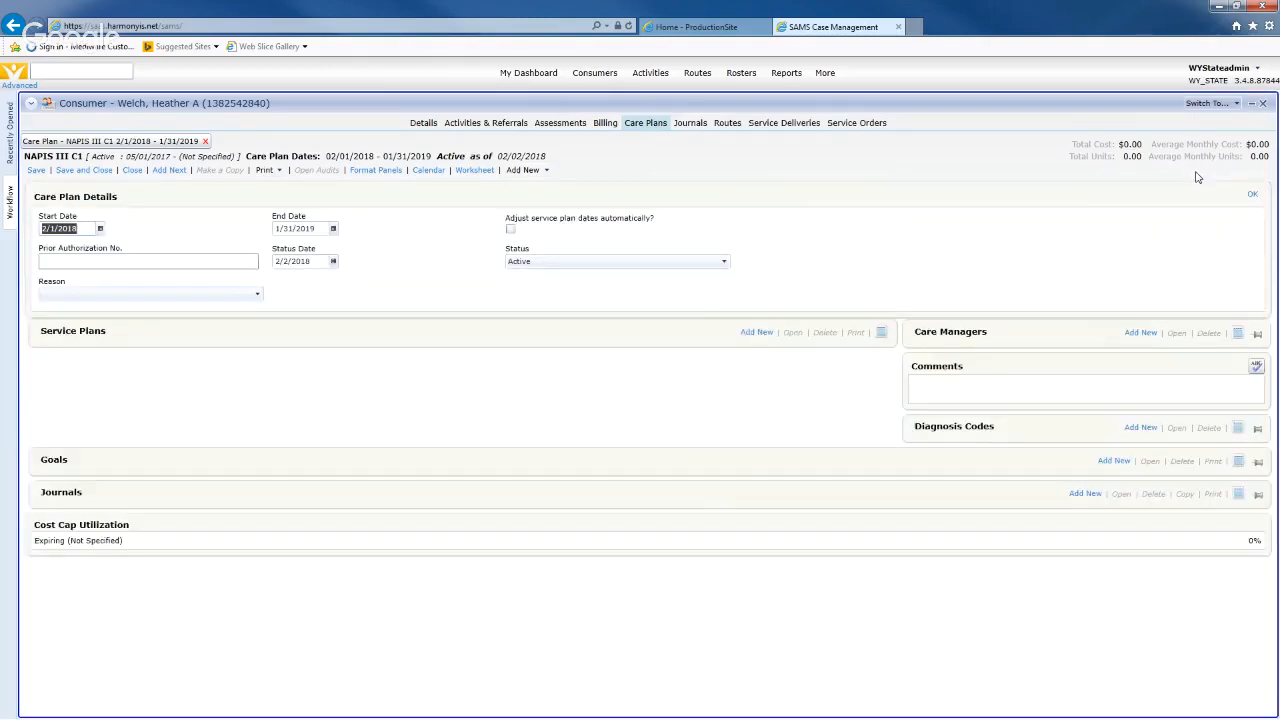
pyautogui.click(332, 191)
pyautogui.doubleClick(55, 228)
pyautogui.click(320, 228)
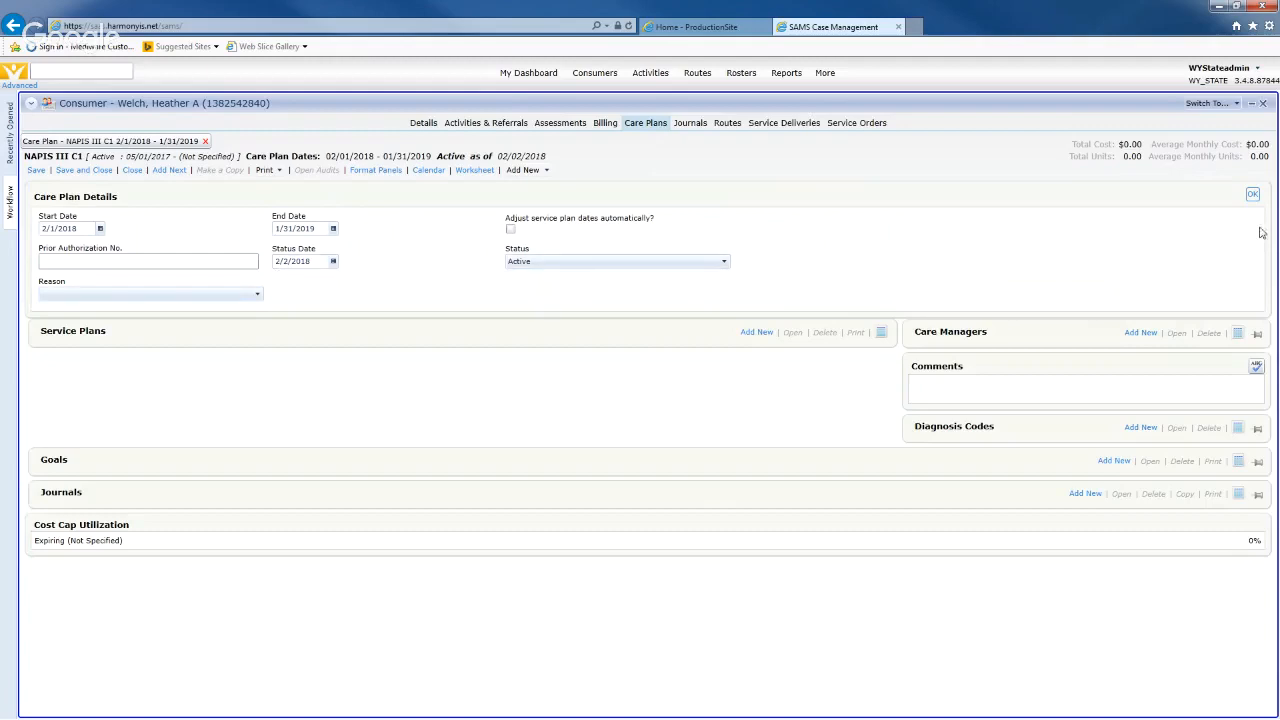
pyautogui.click(1254, 196)
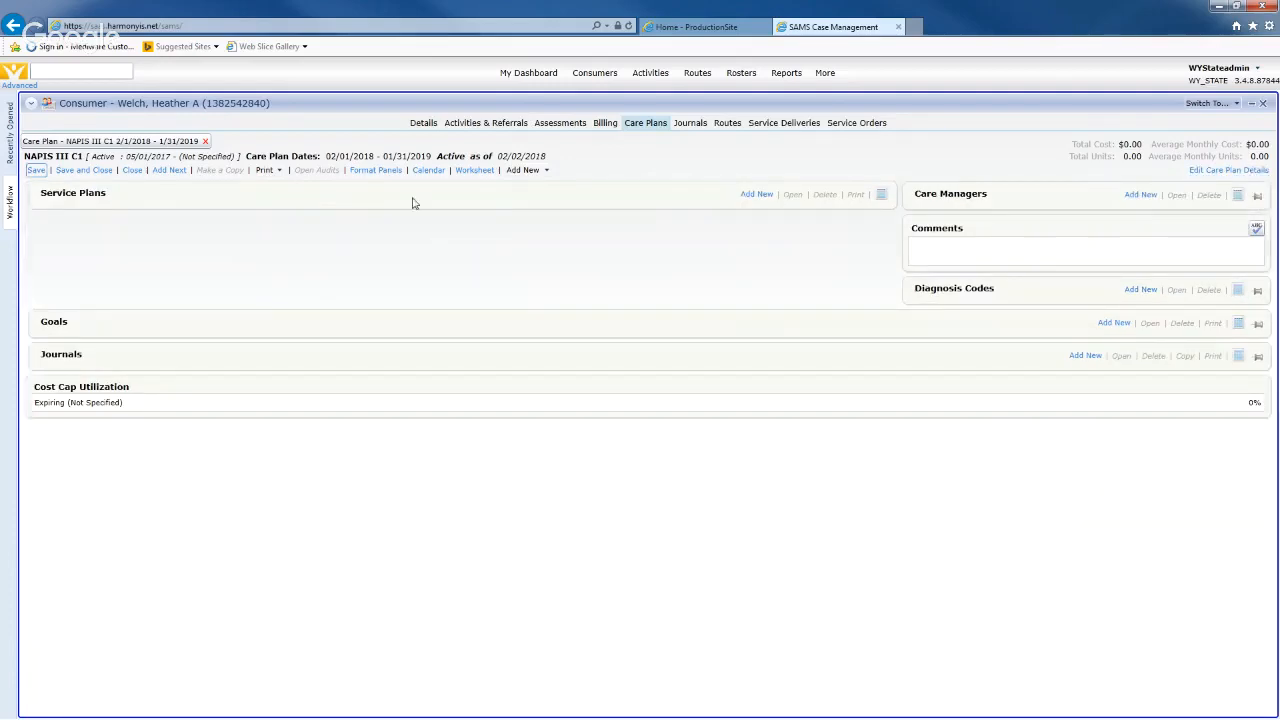
# - Add a new service plan with Congregate Meals as both service category and service
pyautogui.click(756, 195)
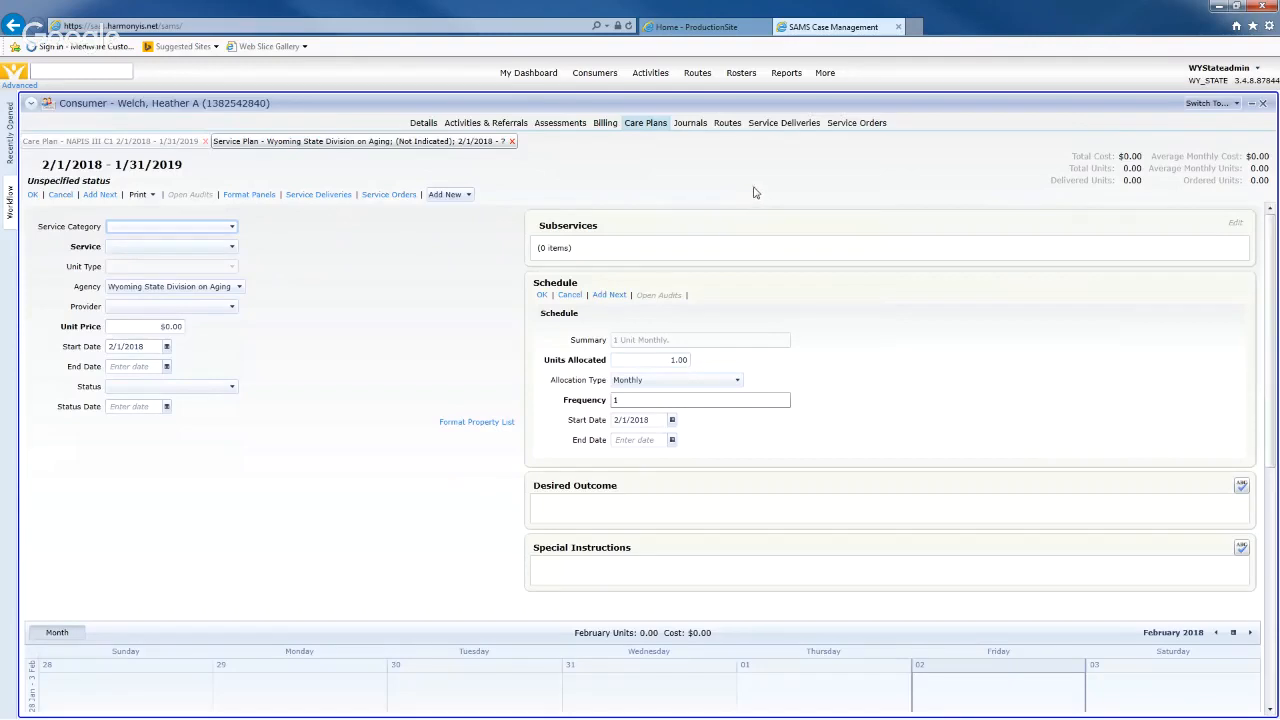
pyautogui.click(206, 231)
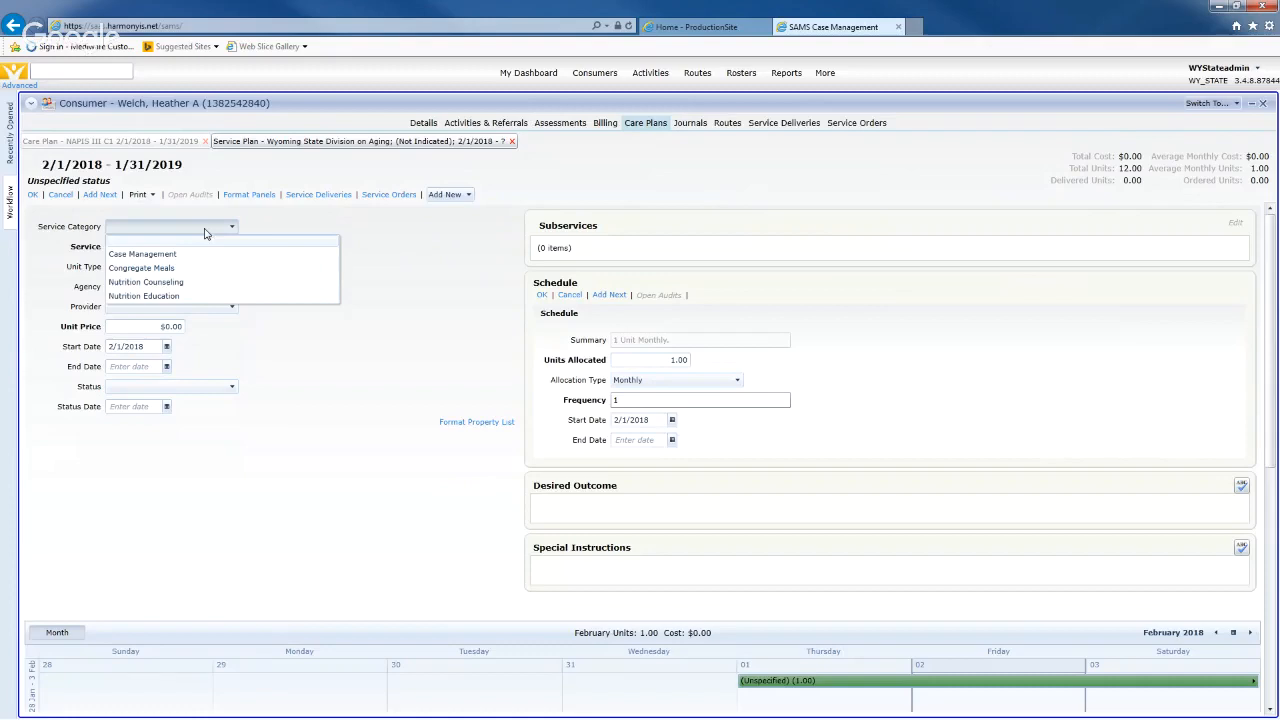
pyautogui.click(170, 268)
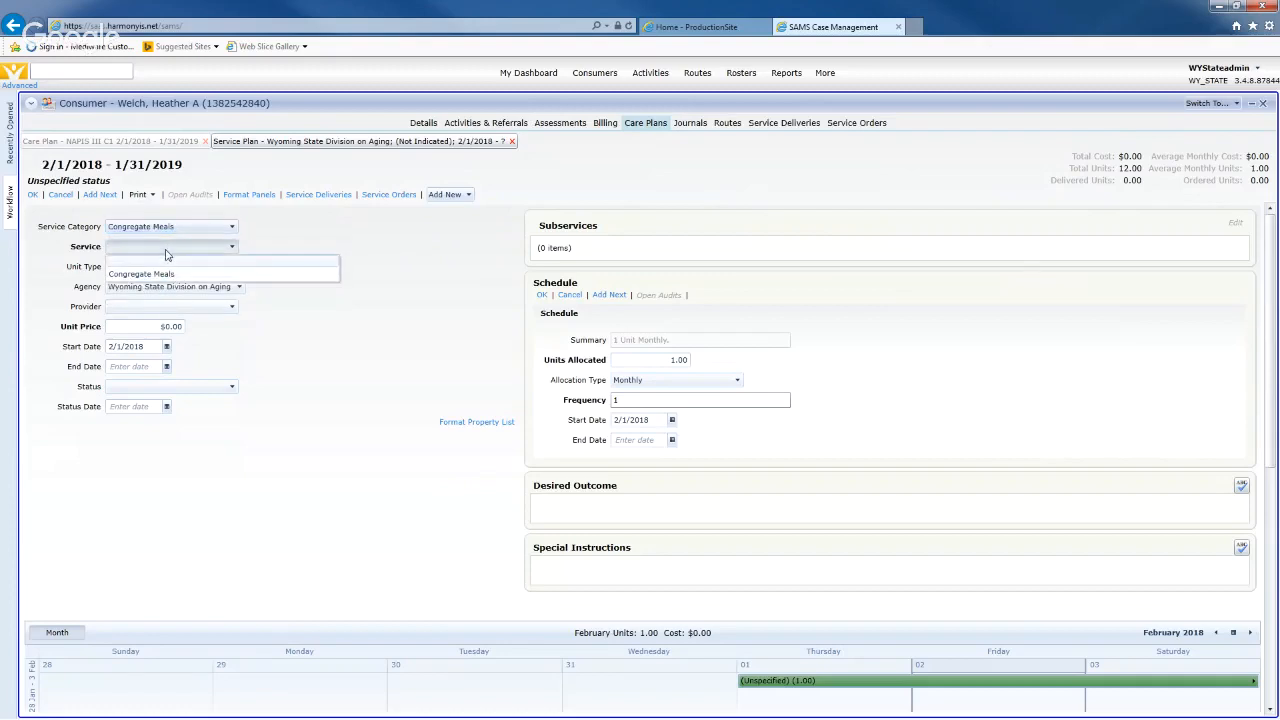
pyautogui.click(157, 276)
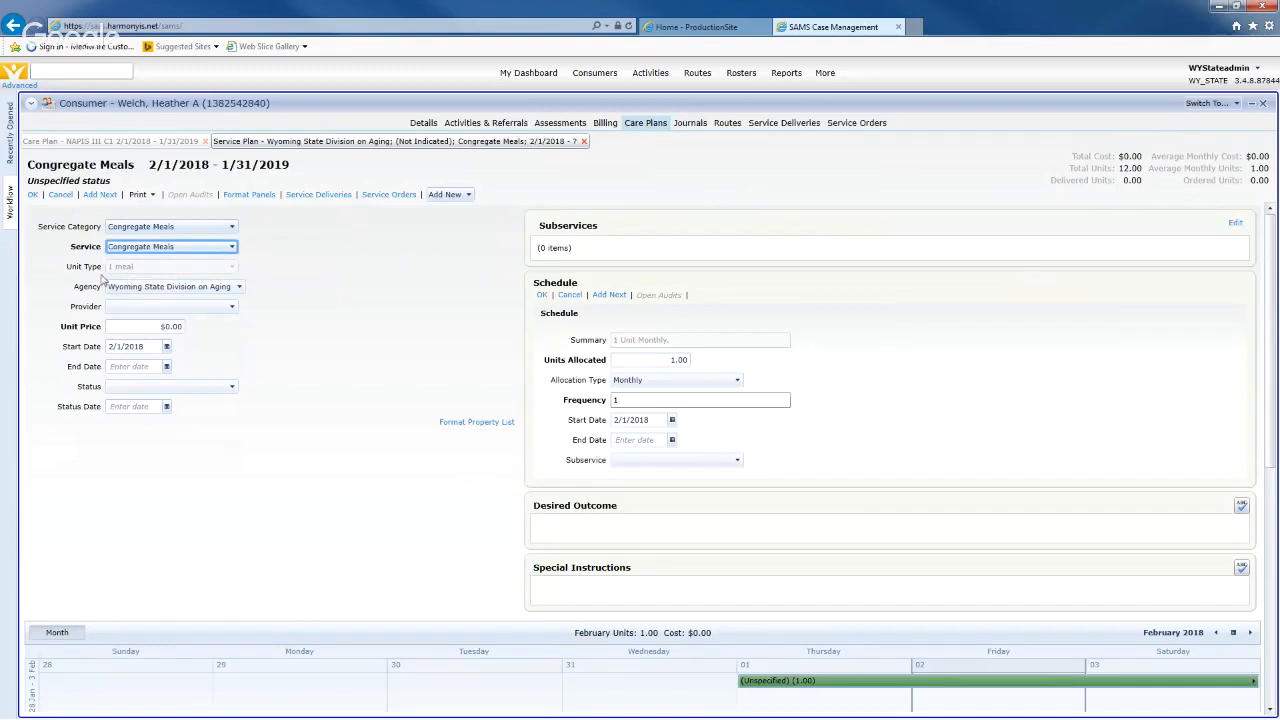
pyautogui.click(230, 270)
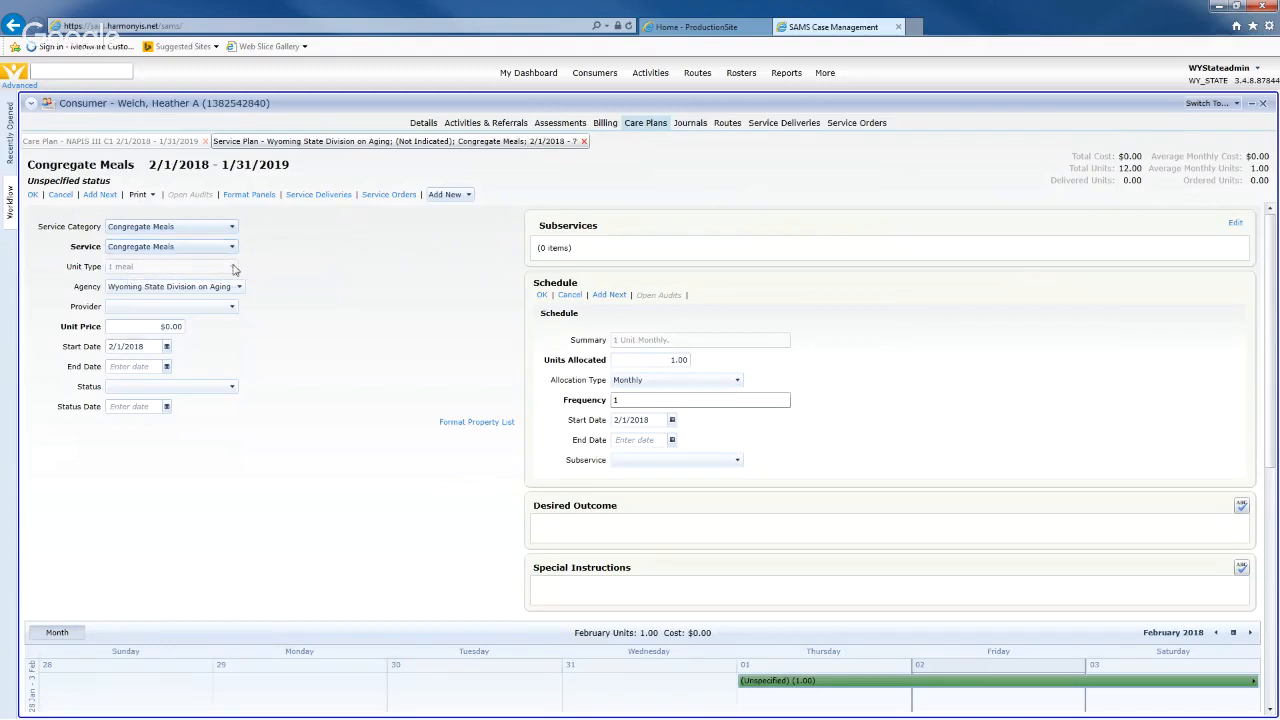
# - Set Hot Springs County Senior Citizens Center, Inc. as the service plan's provider
pyautogui.click(239, 287)
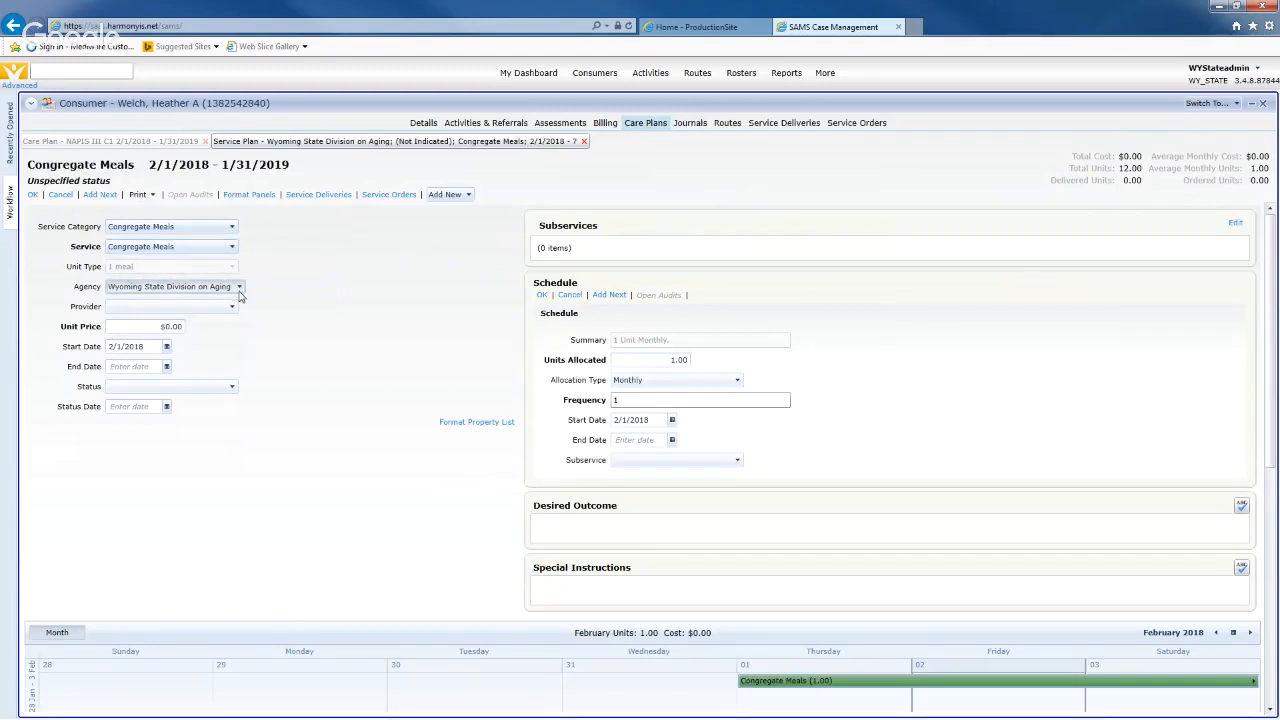
pyautogui.click(240, 292)
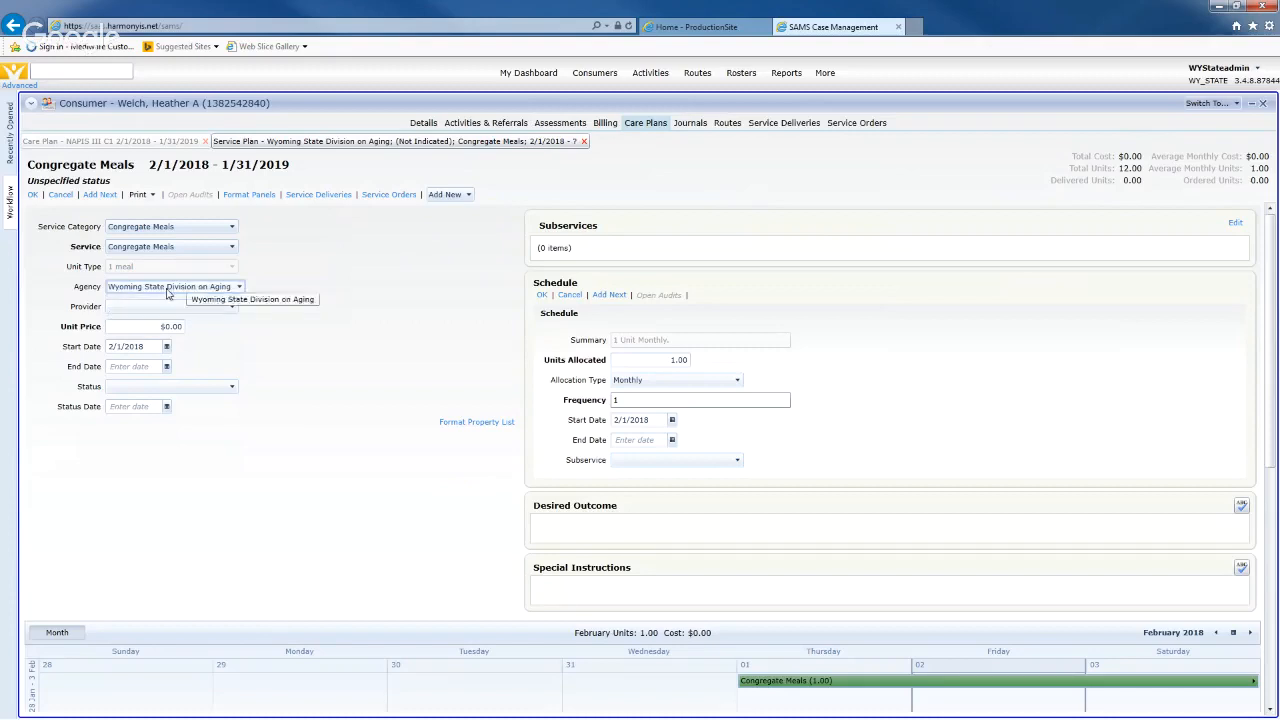
pyautogui.click(200, 308)
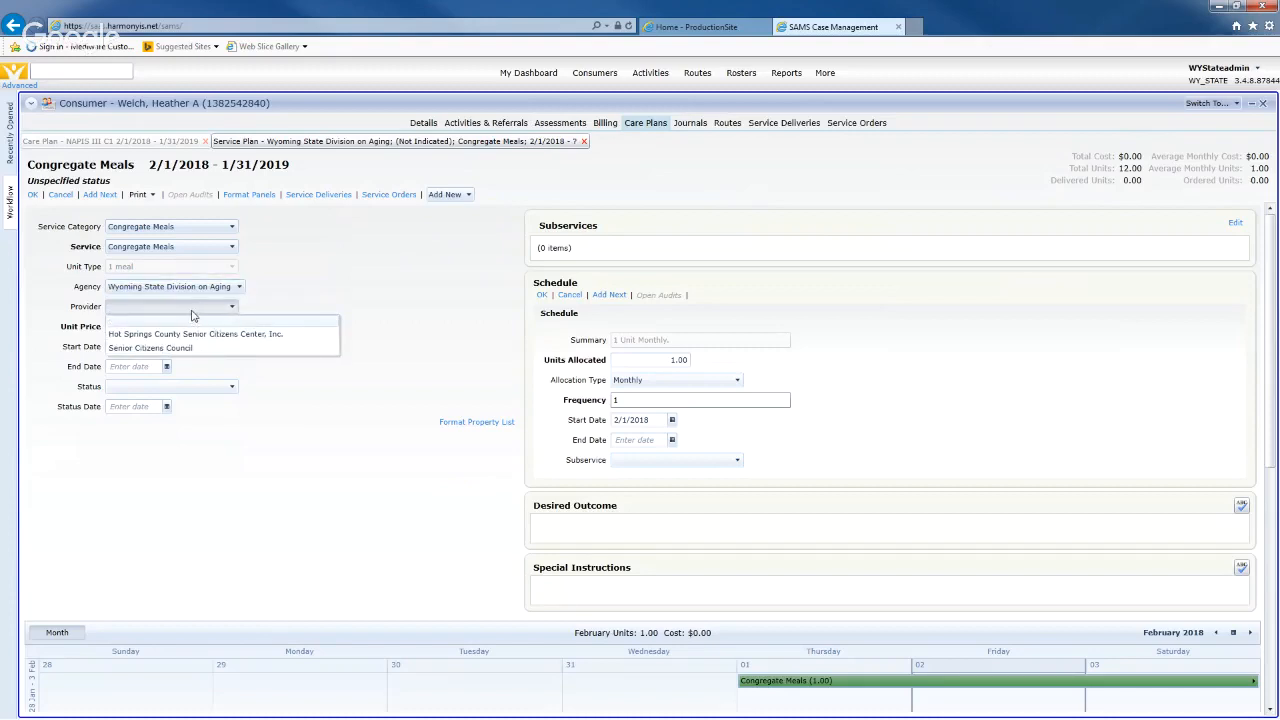
pyautogui.click(249, 309)
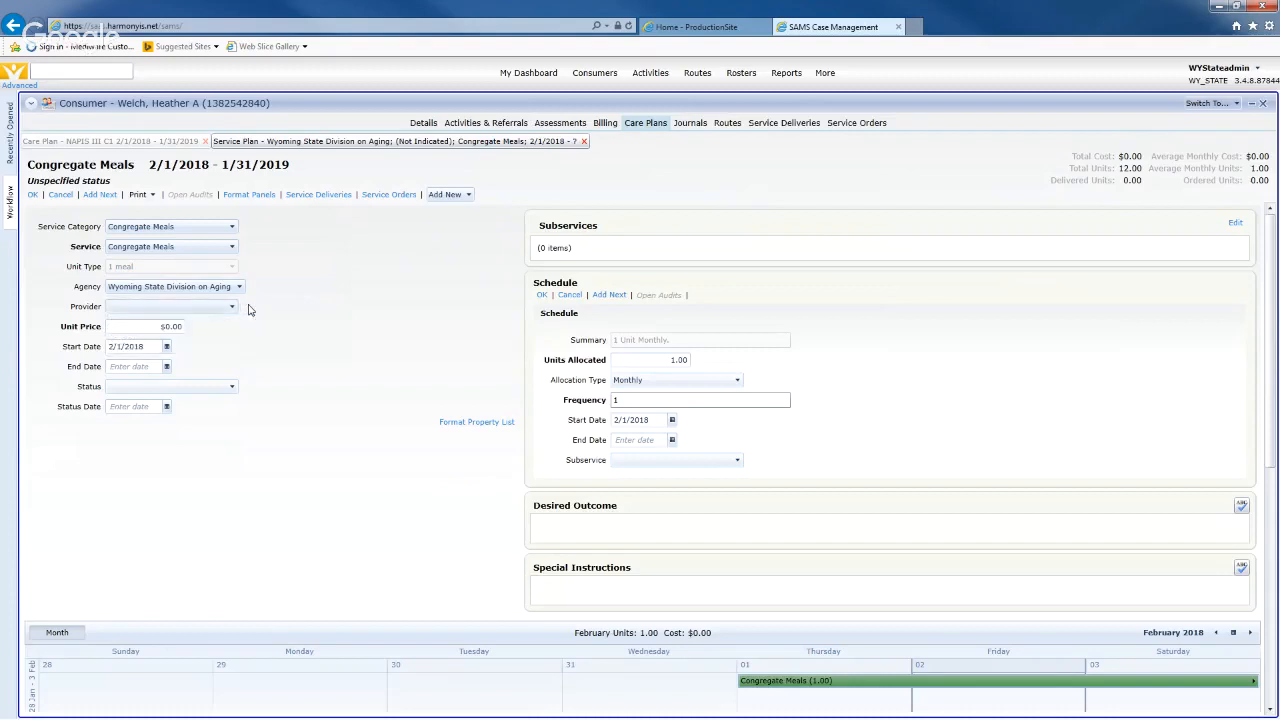
pyautogui.click(232, 306)
pyautogui.click(272, 334)
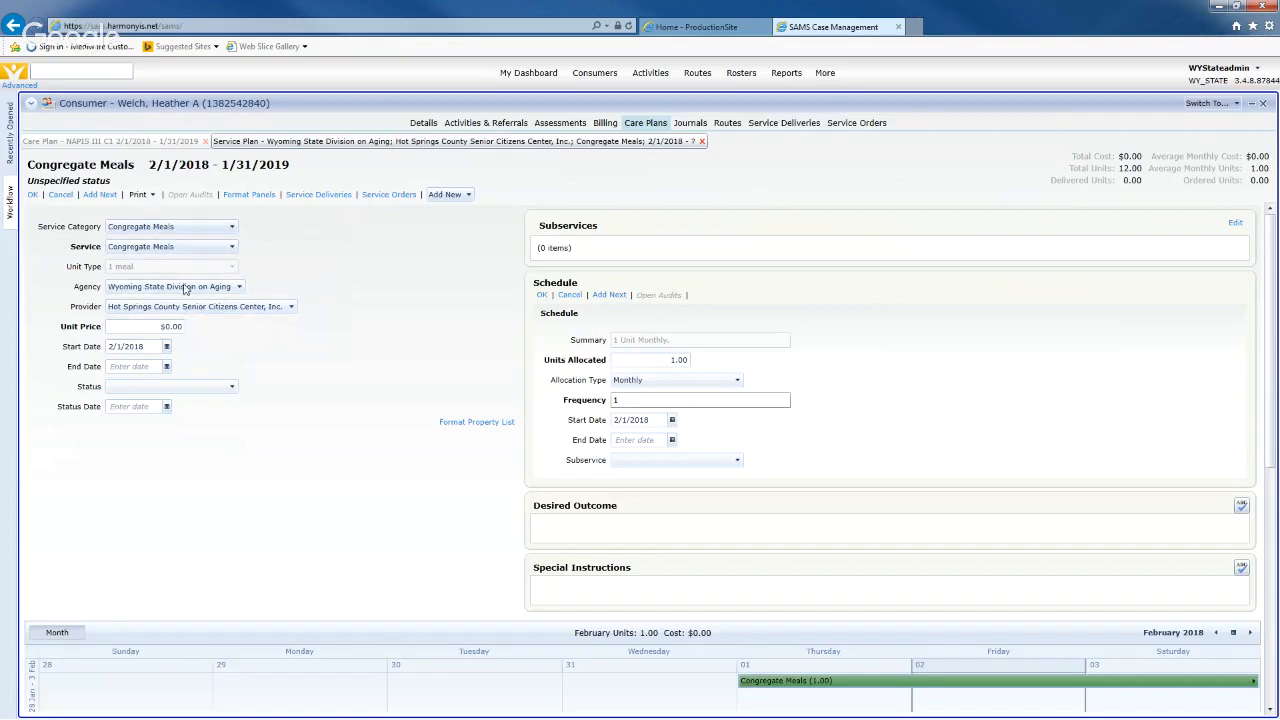
# - Cancel the unfinished Congregate Meals service plan and close the care plan, discarding its changes
pyautogui.click(62, 195)
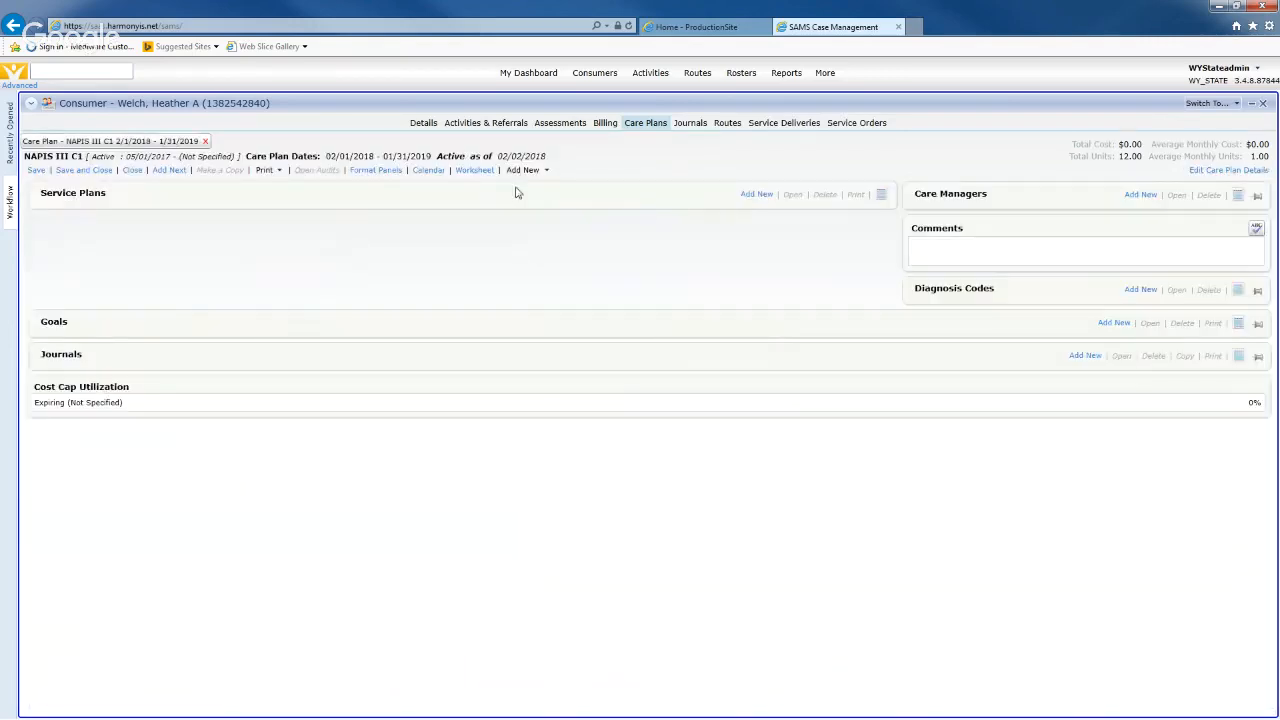
pyautogui.click(1265, 104)
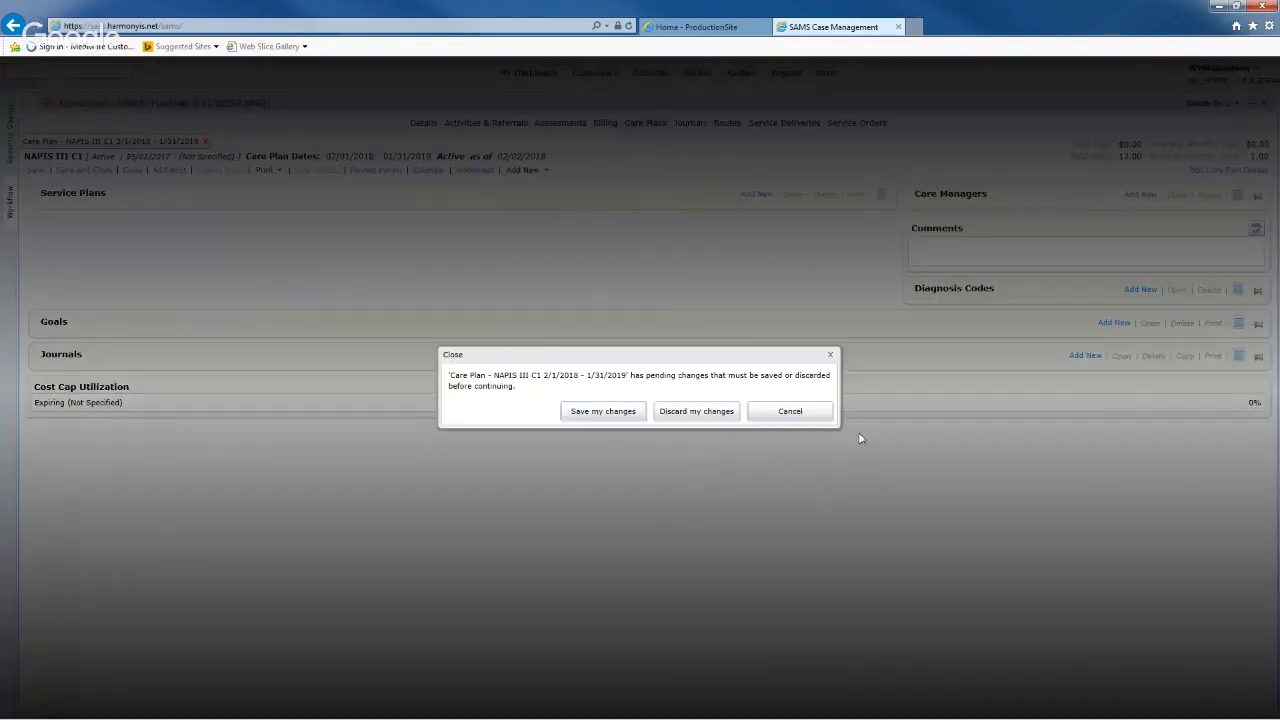
pyautogui.click(677, 416)
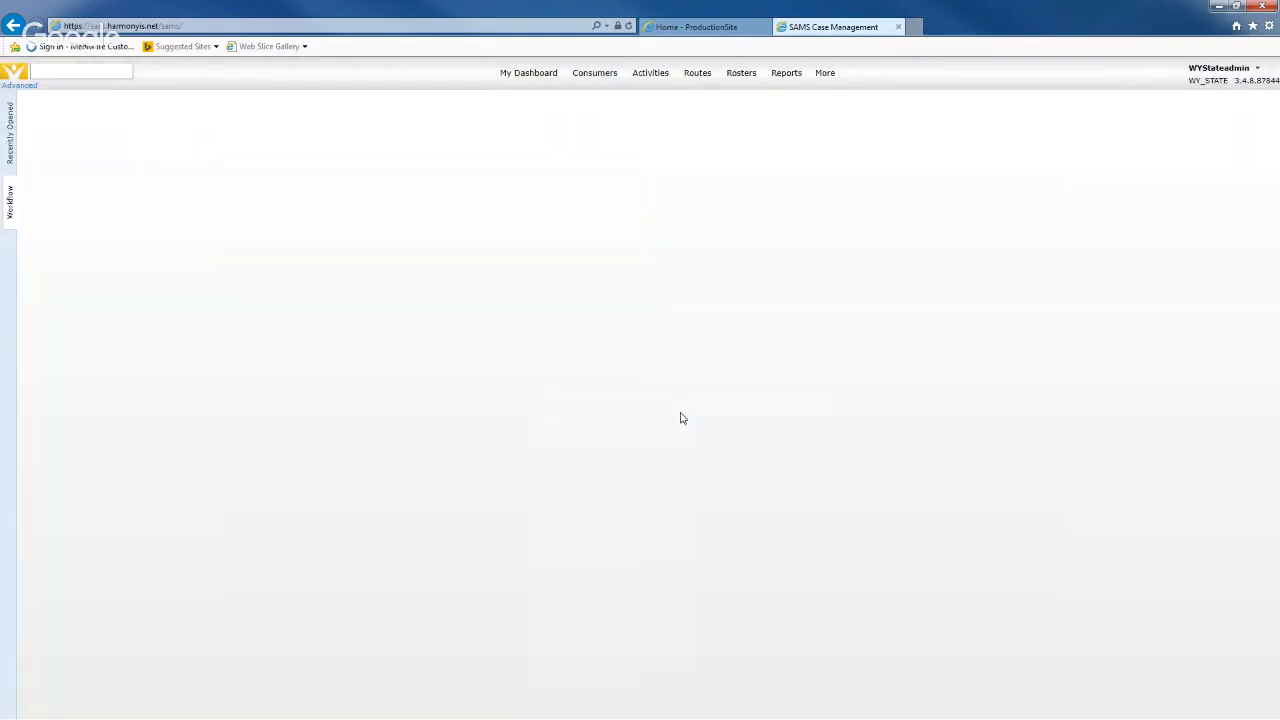
# - Search for the consumer by name and open her Details down to the Providers list
pyautogui.click(78, 71)
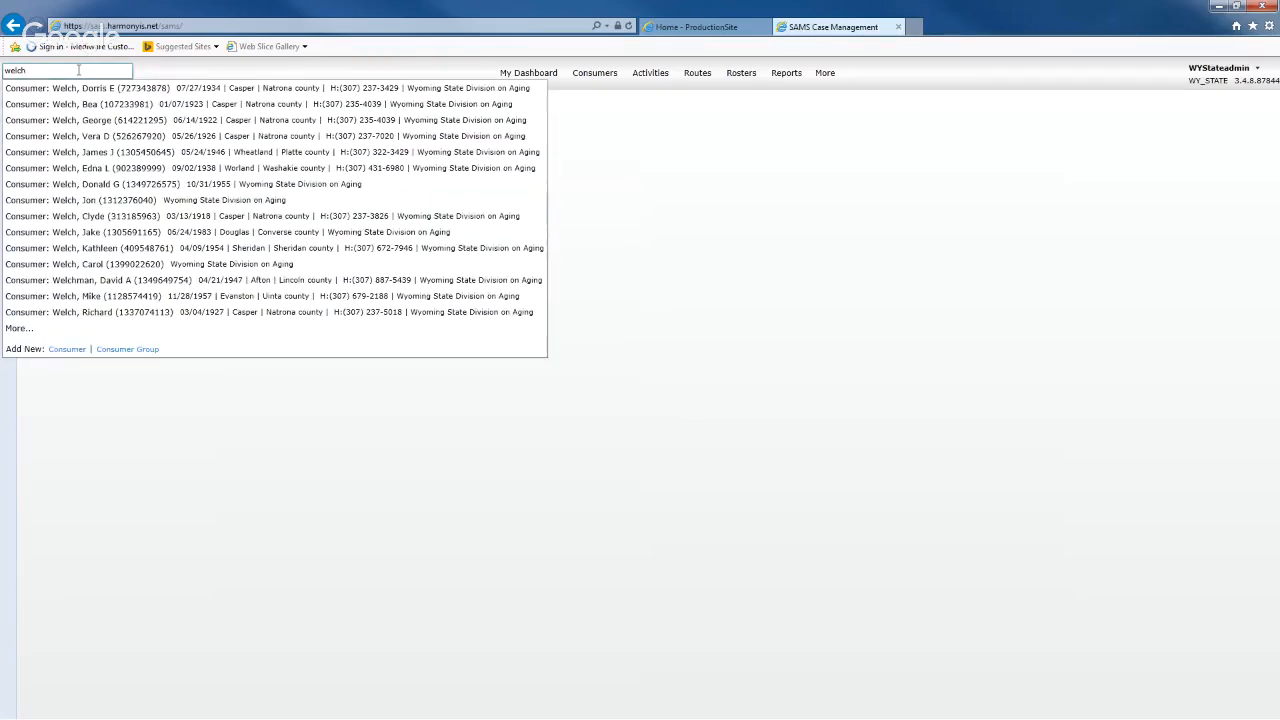
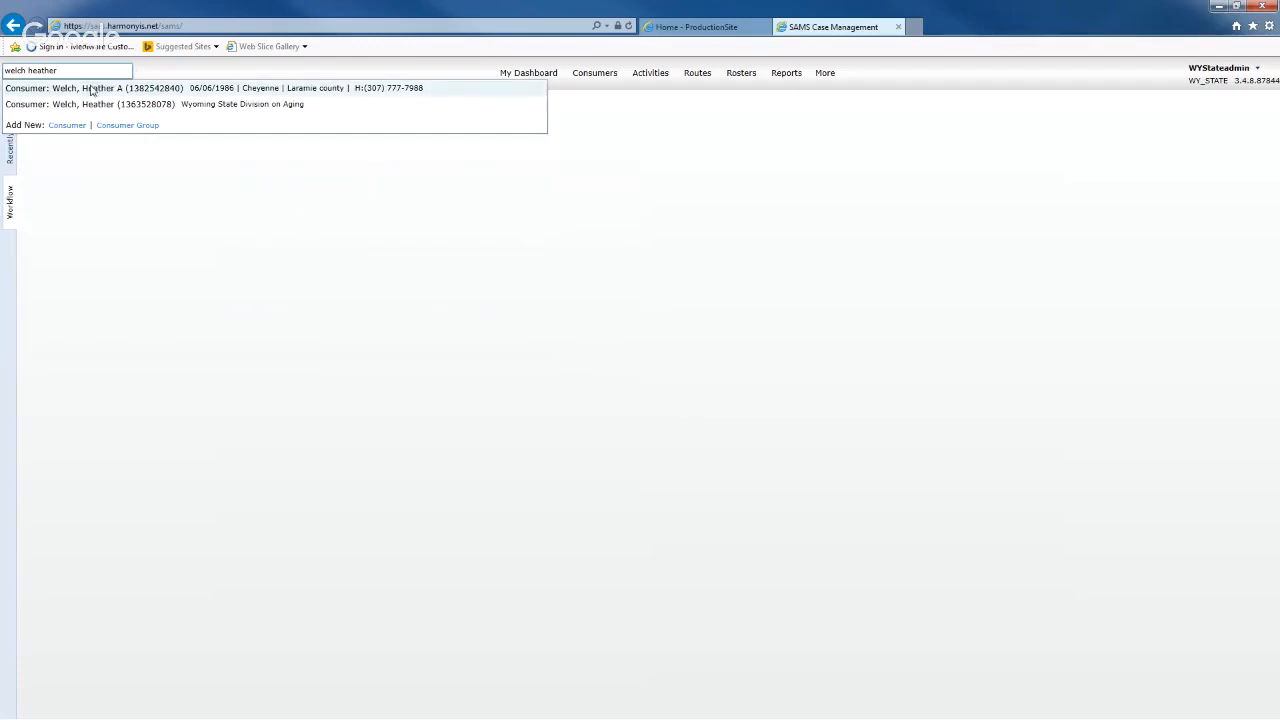
pyautogui.click(90, 88)
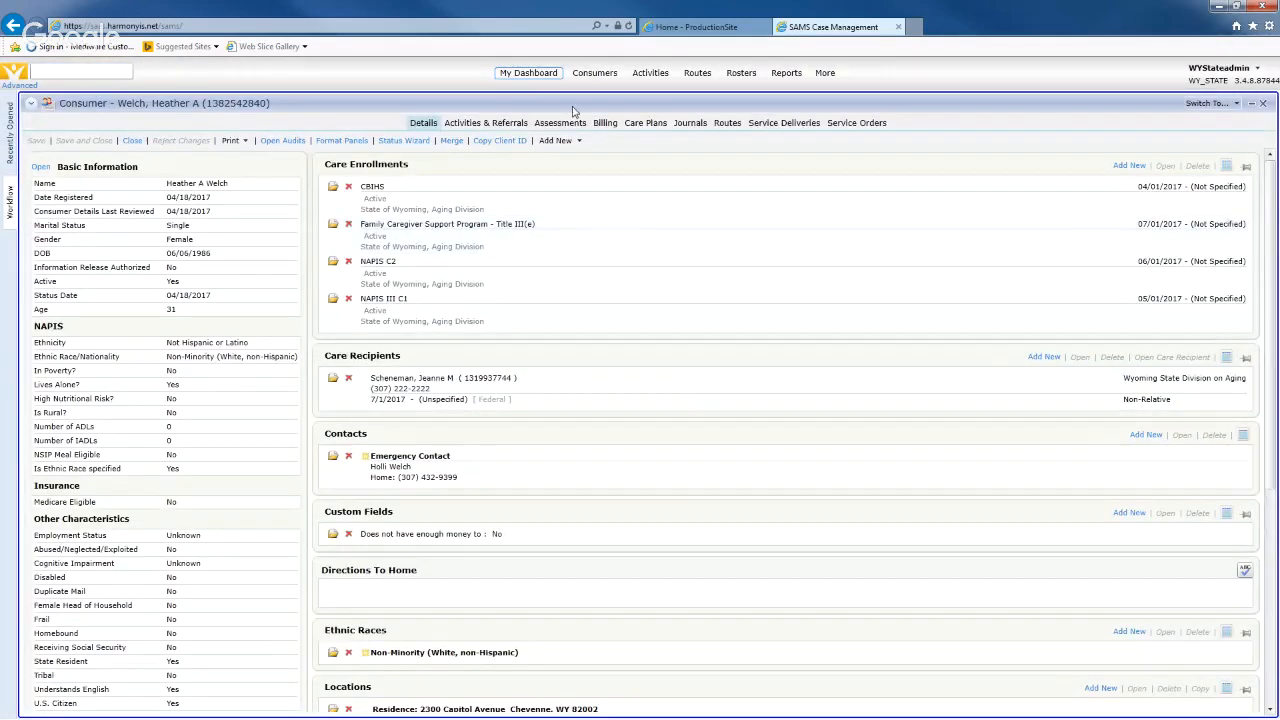
pyautogui.click(557, 124)
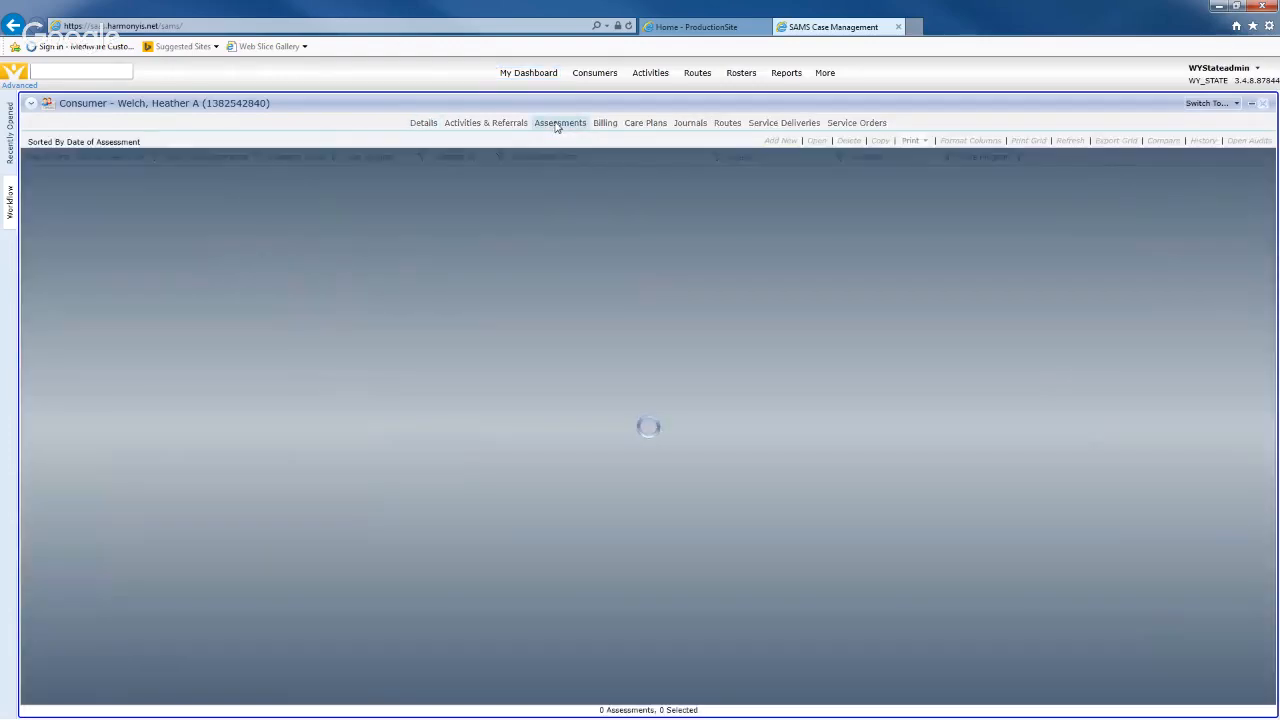
pyautogui.click(421, 125)
pyautogui.scroll(-10, 645, 603)
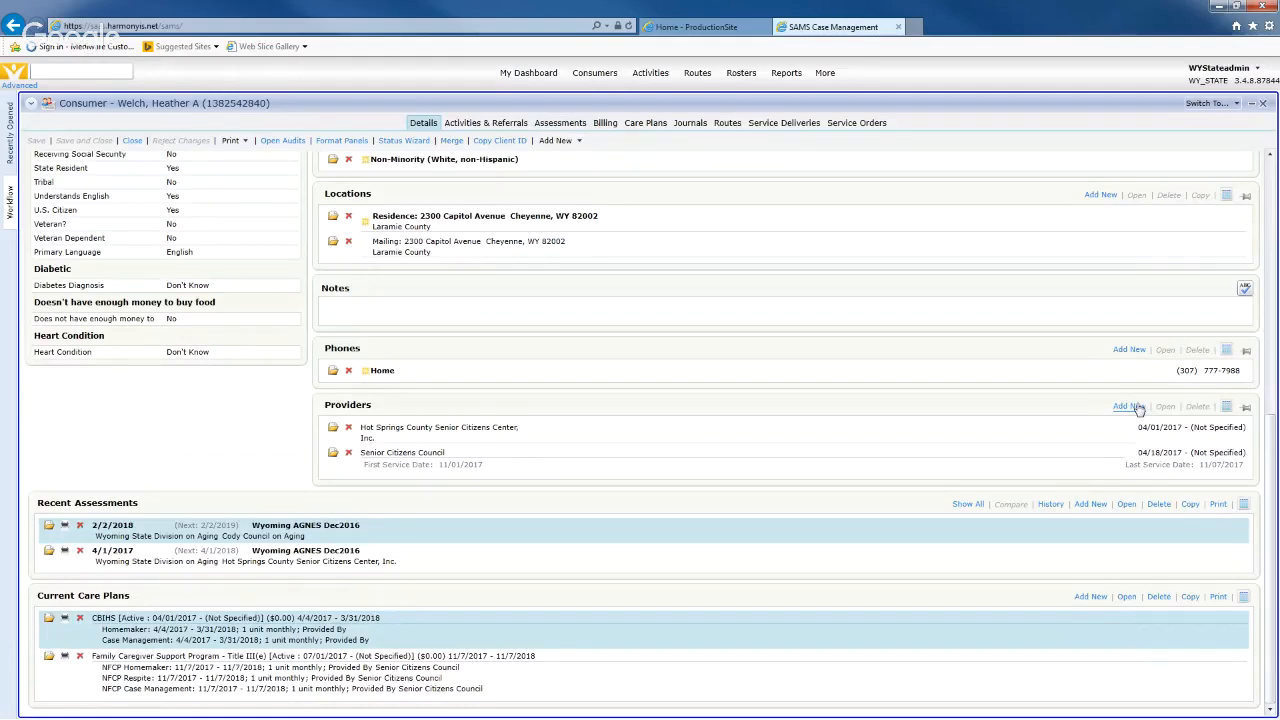
# - Add a new consumer provider entry for Cody Council on Aging
pyautogui.click(1128, 407)
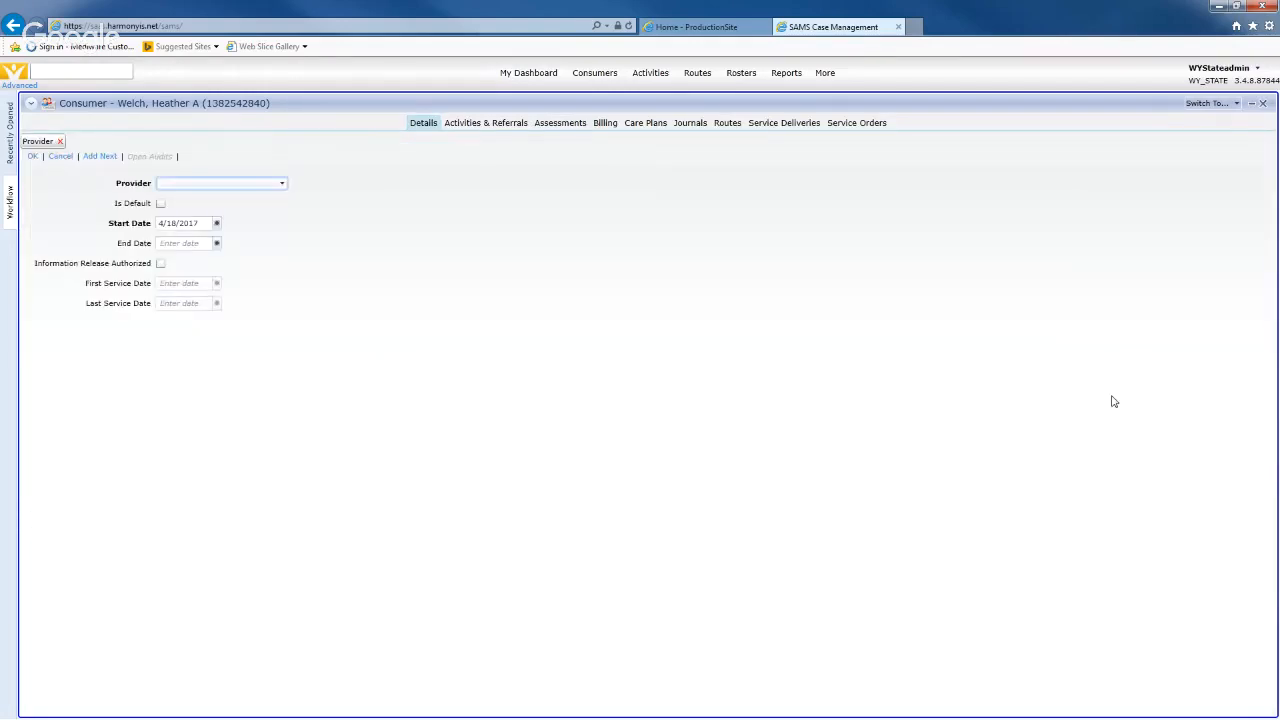
pyautogui.click(252, 186)
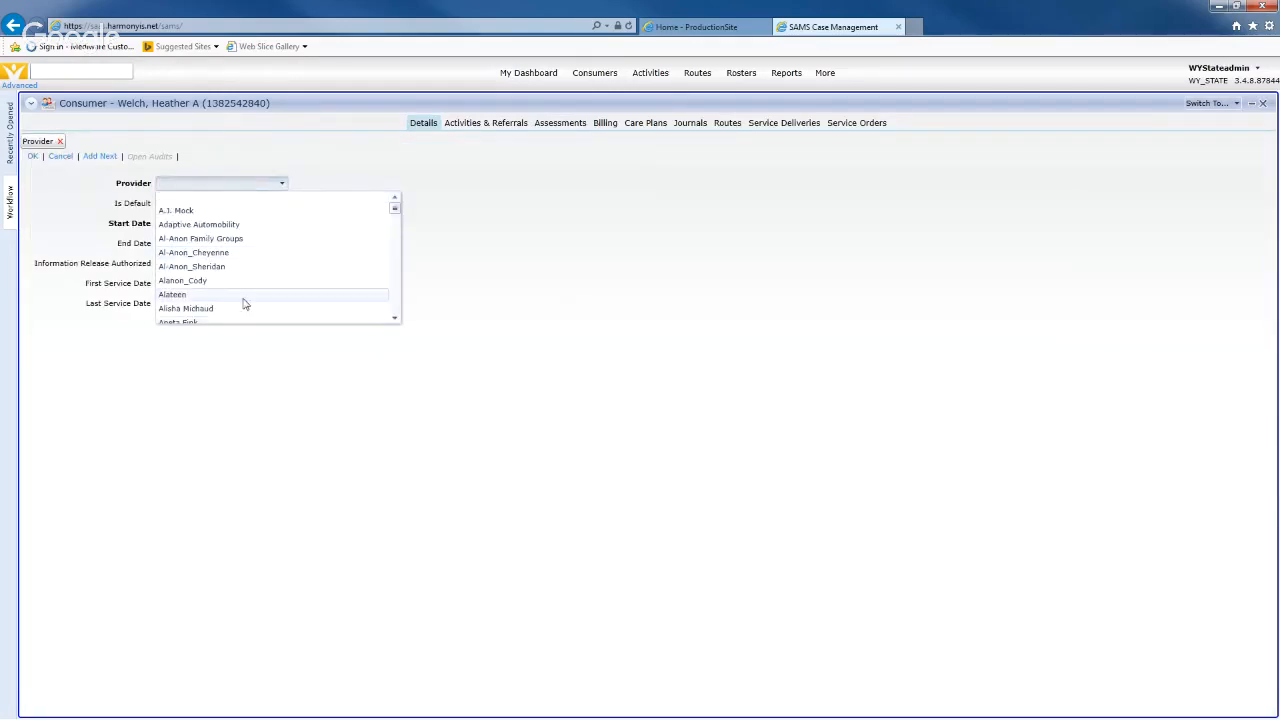
pyautogui.scroll(-2, 245, 300)
pyautogui.scroll(-1, 255, 295)
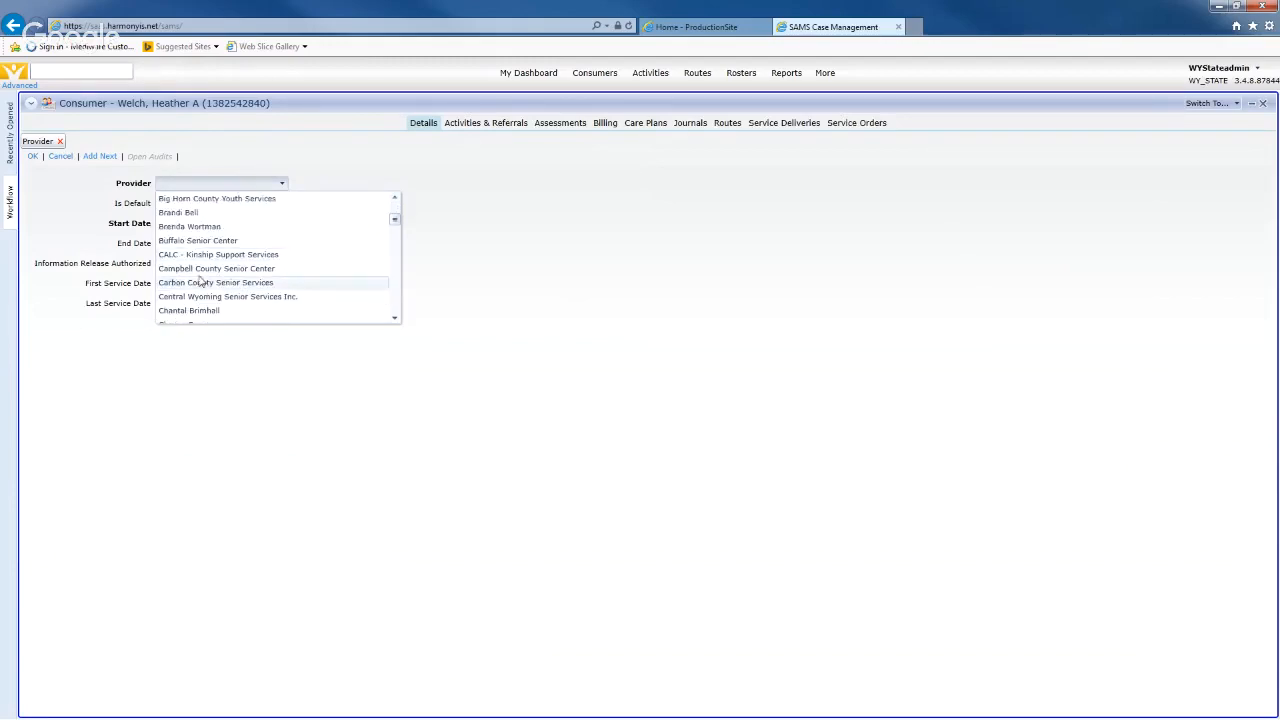
pyautogui.scroll(-3, 198, 300)
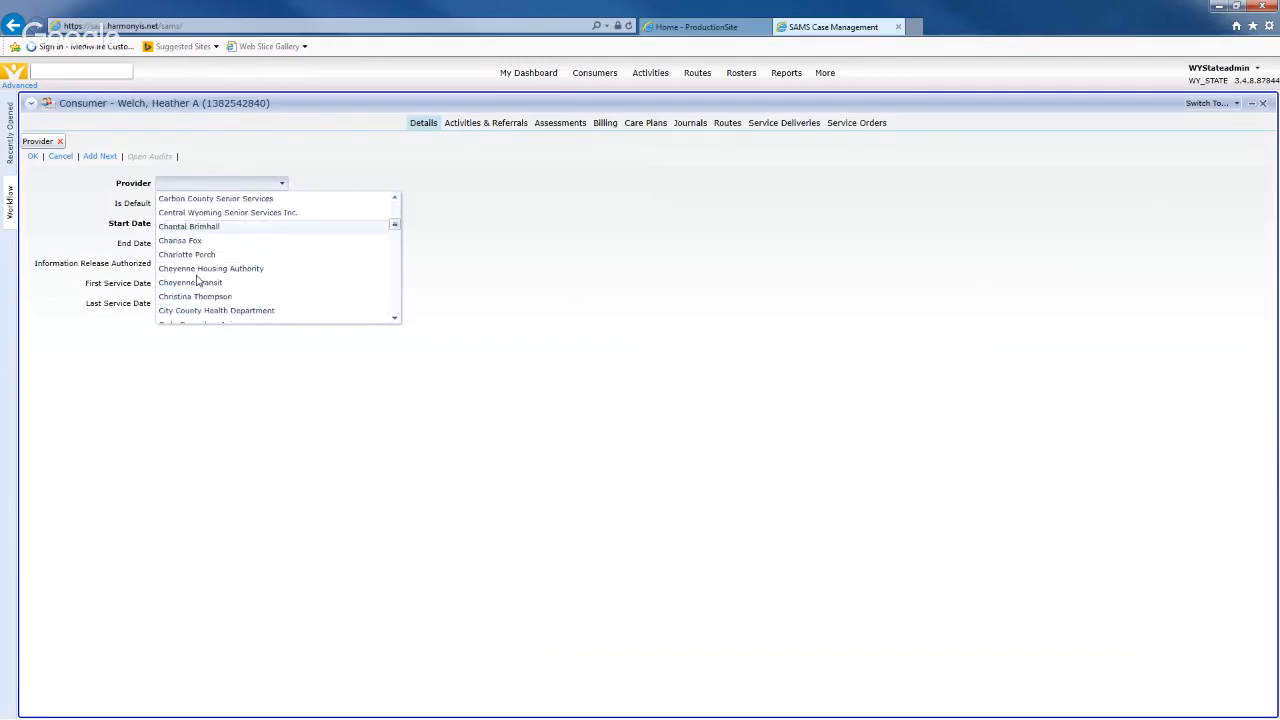
pyautogui.scroll(-1, 198, 281)
pyautogui.click(200, 241)
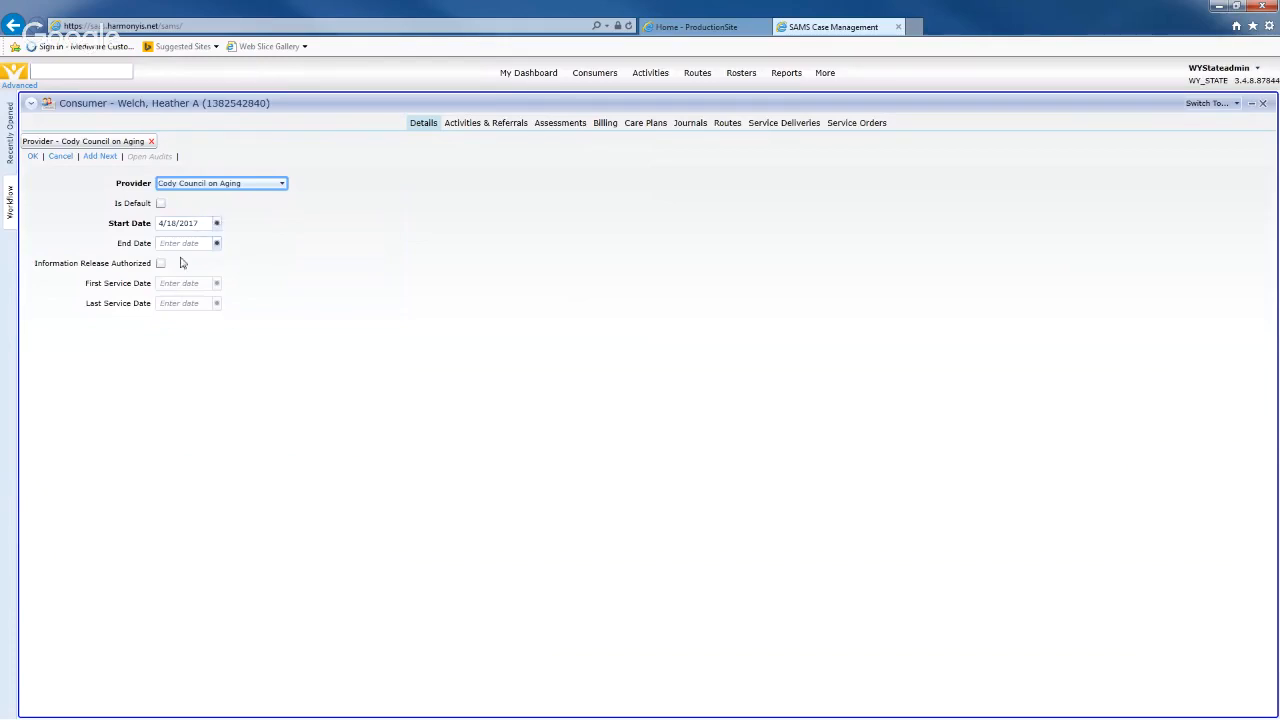
# - Give the provider a 2/1/2018 start date and no end date, with information release authorized
pyautogui.click(205, 223)
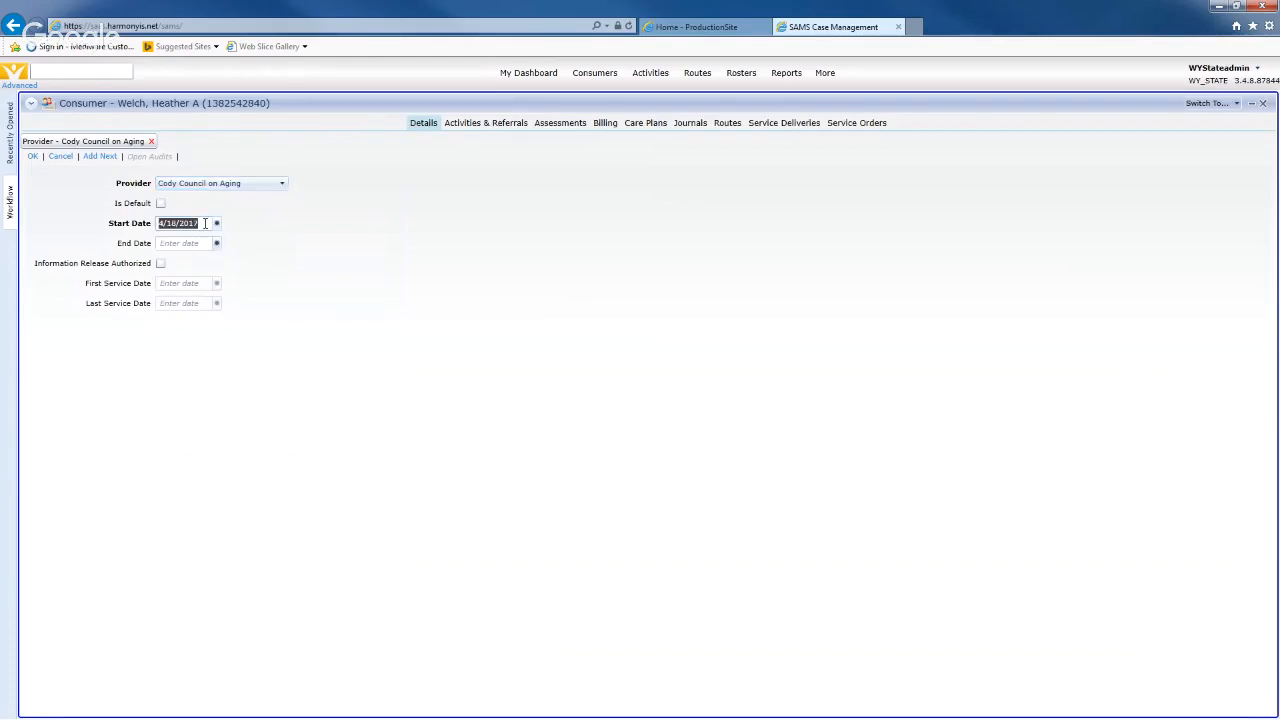
pyautogui.write('2')
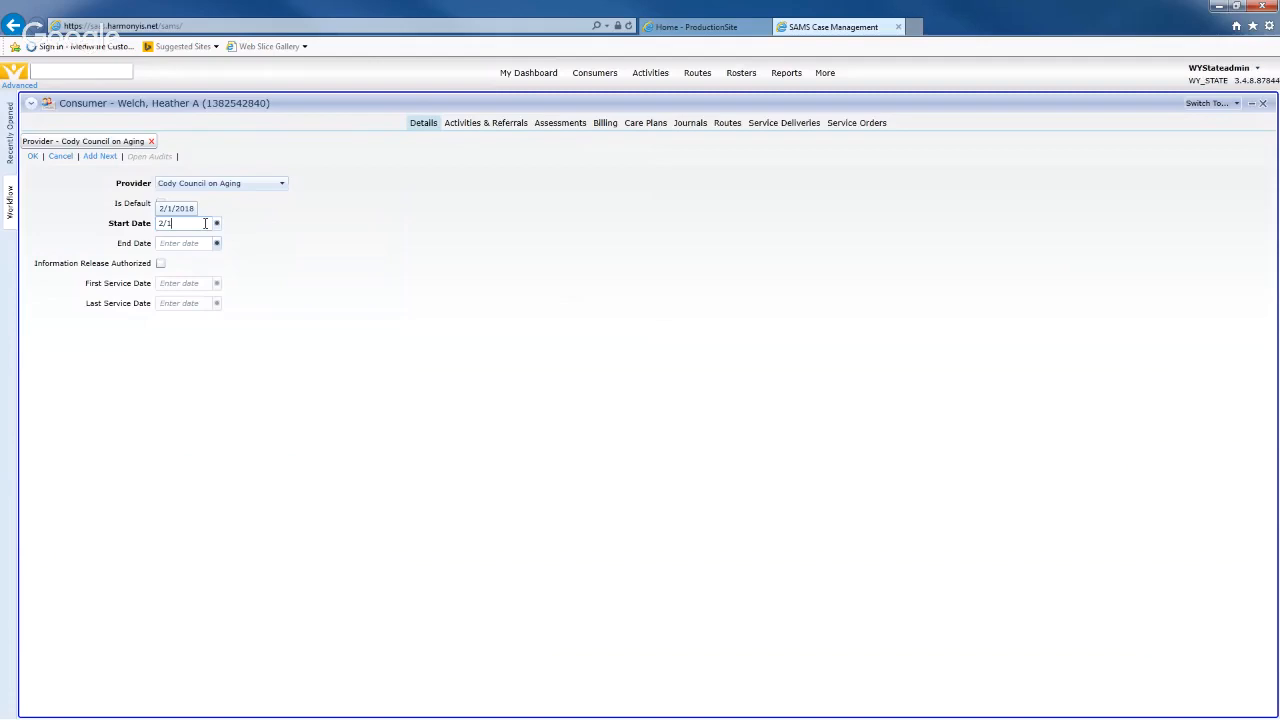
pyautogui.write('/1/2018')
pyautogui.press('Tab')
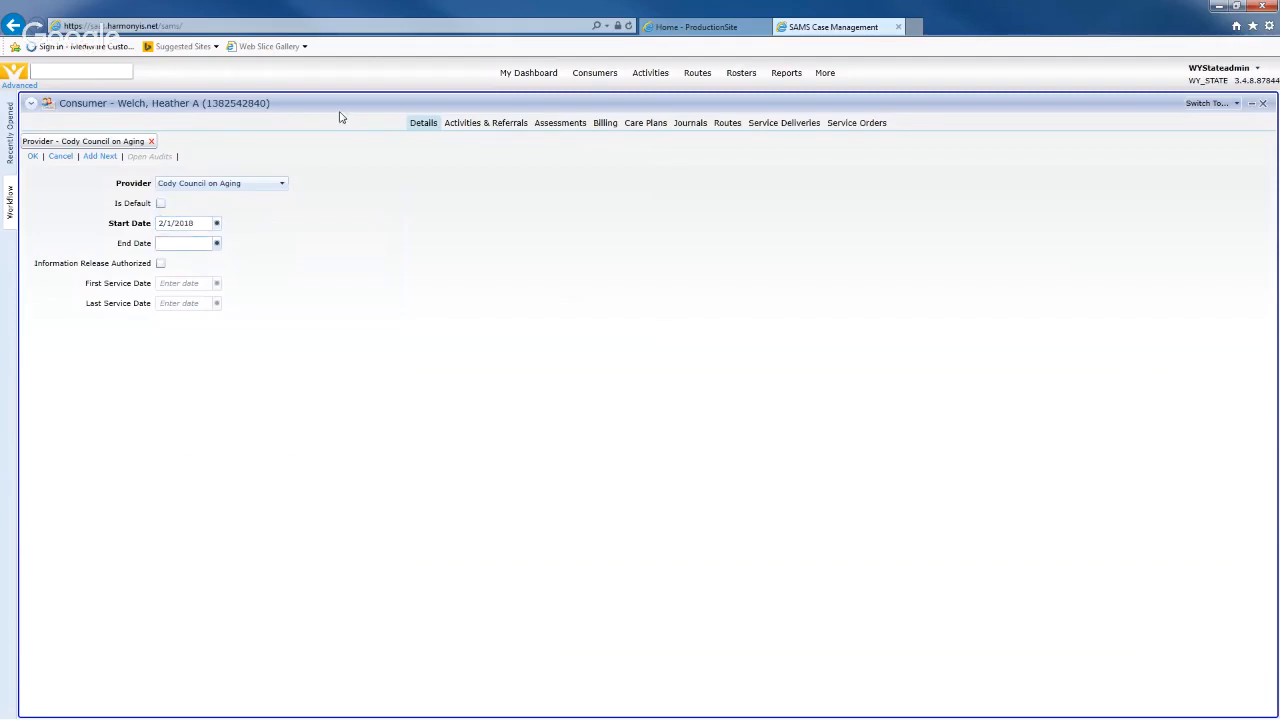
pyautogui.click(394, 286)
pyautogui.click(161, 264)
pyautogui.click(33, 160)
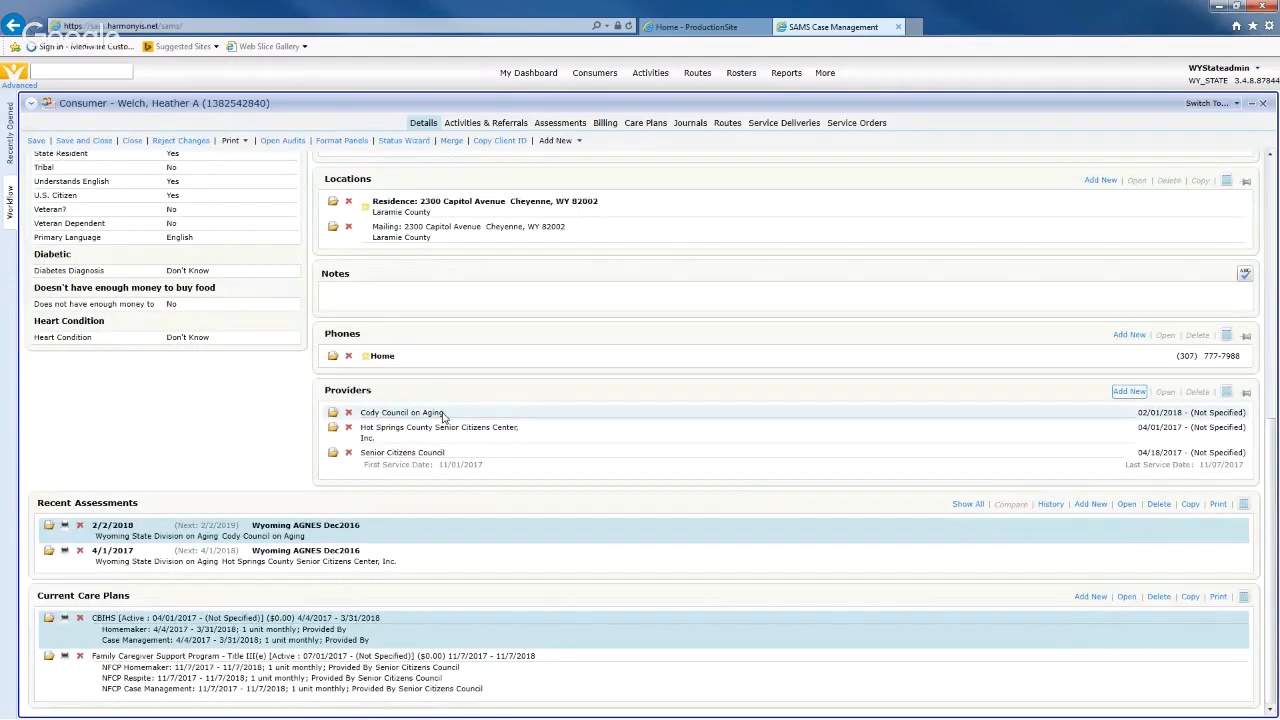
# - Save the consumer's pending provider changes while switching to her Care Plans list
pyautogui.click(626, 123)
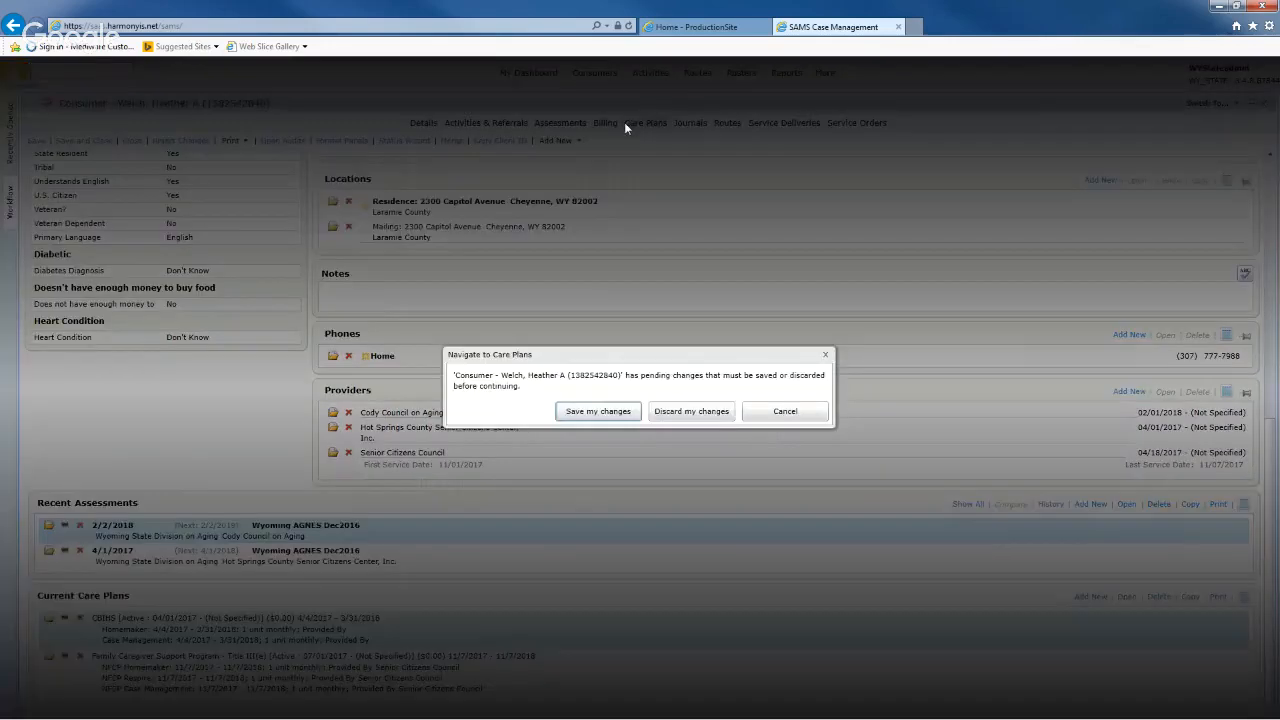
pyautogui.click(598, 412)
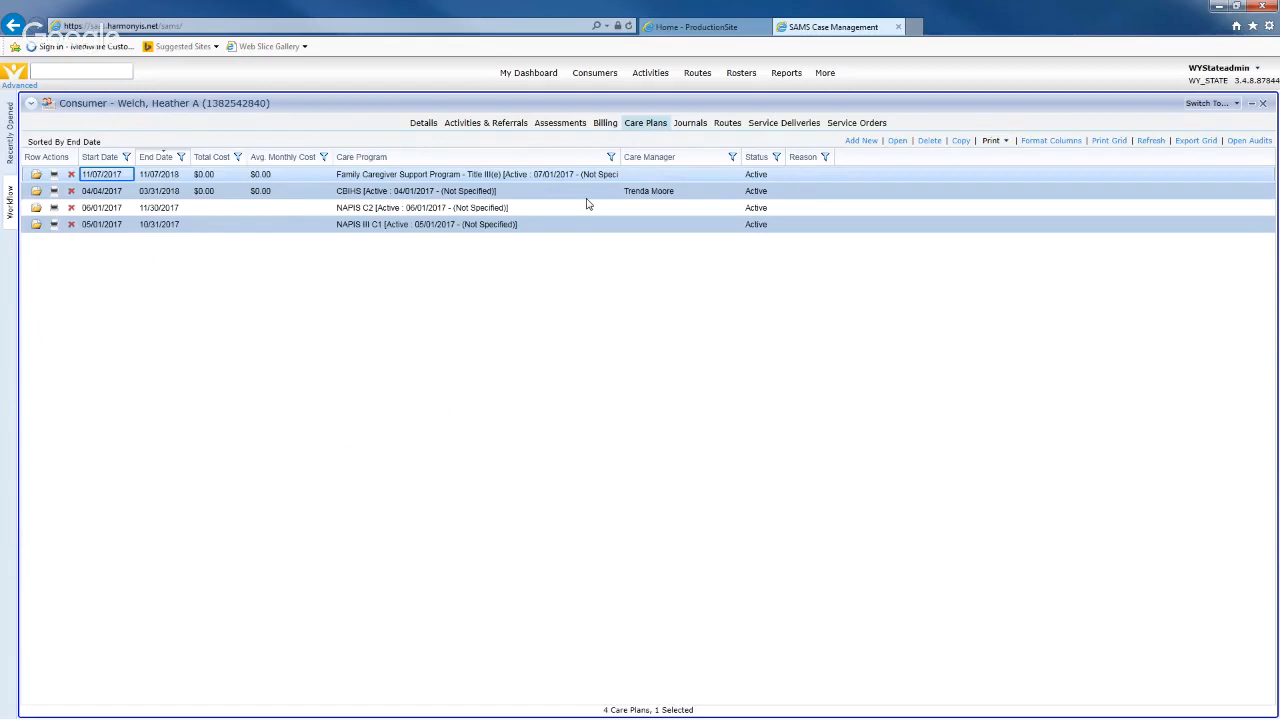
# - Begin a new care plan with Wyoming State Division on Aging agency and NAPIS III C1 program
pyautogui.click(866, 143)
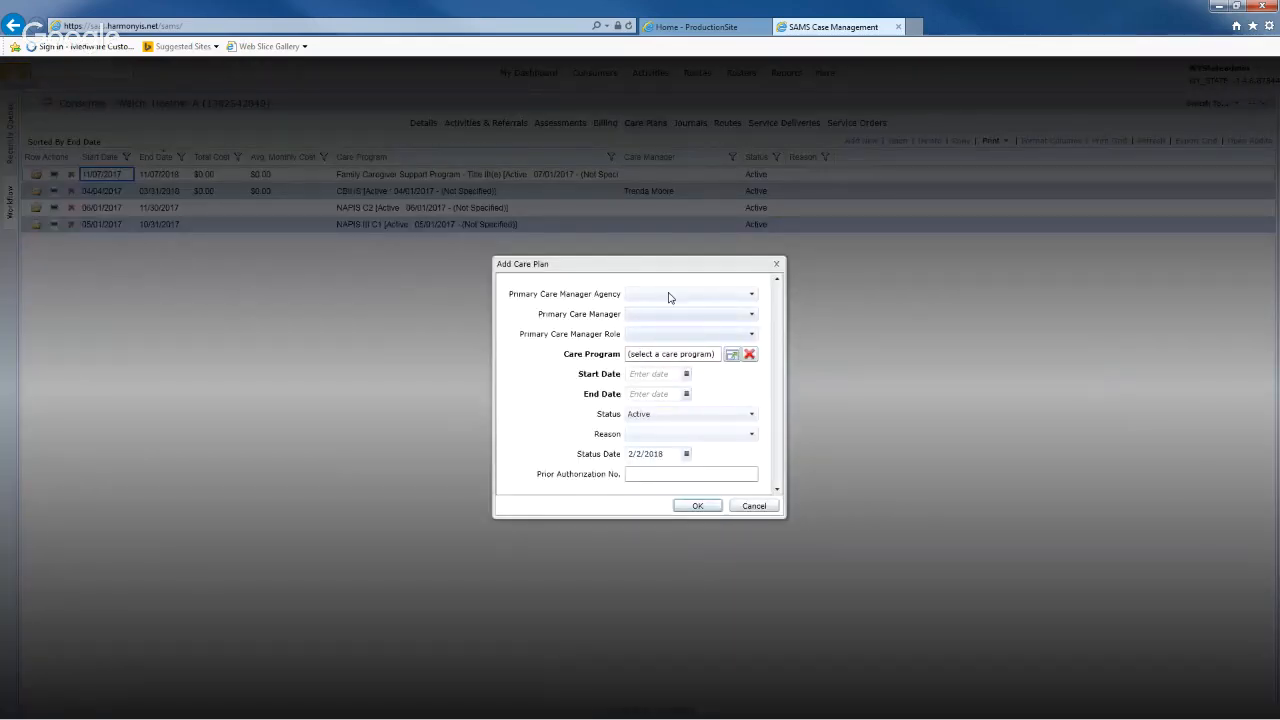
pyautogui.click(669, 295)
pyautogui.click(663, 318)
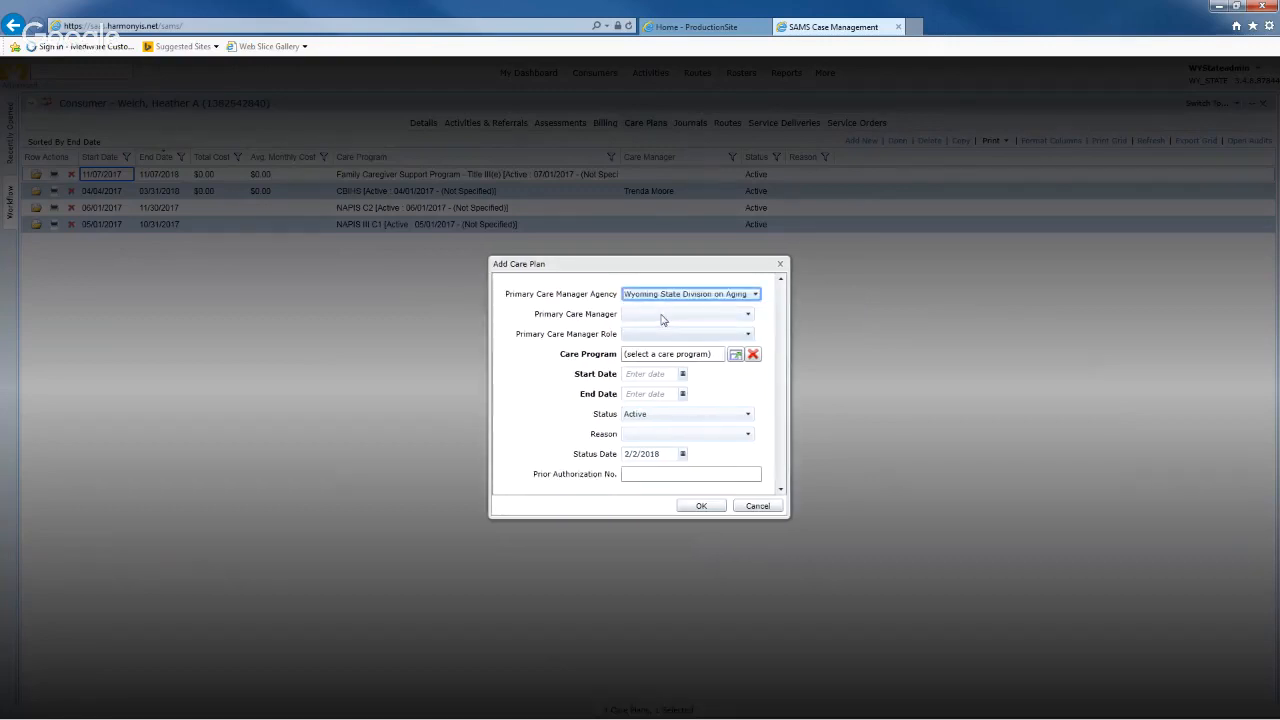
pyautogui.click(527, 316)
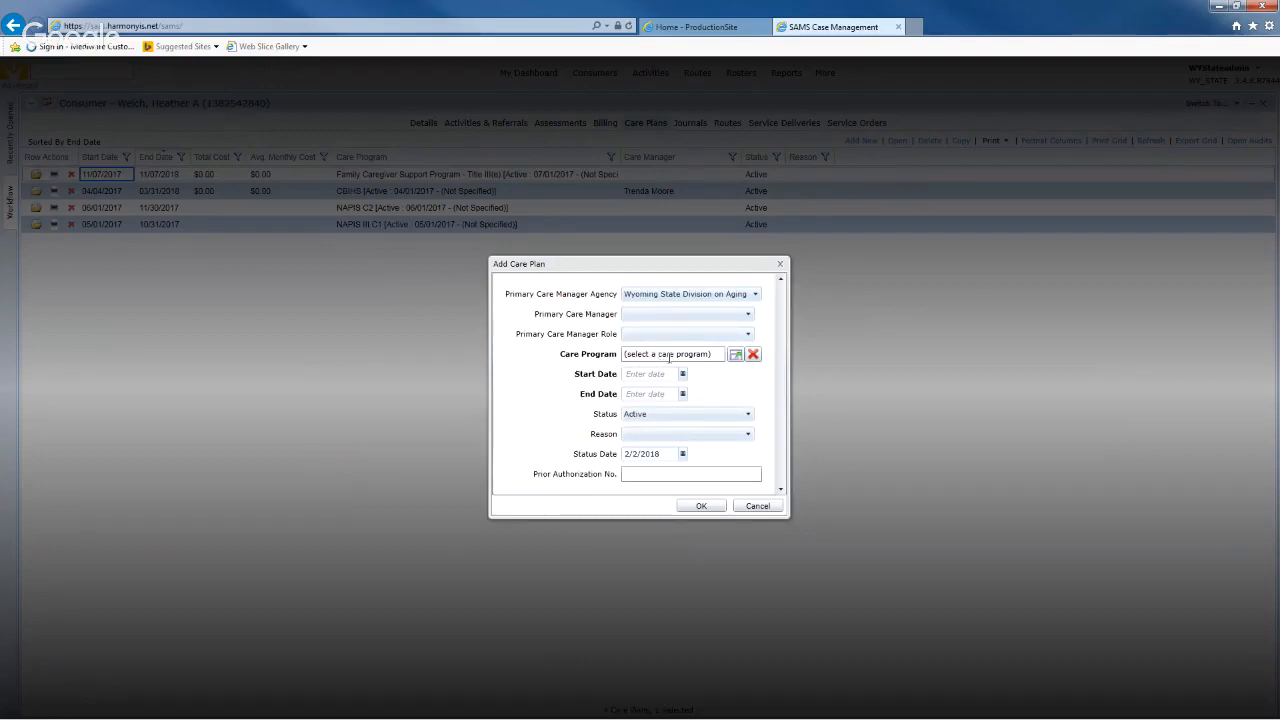
pyautogui.click(736, 358)
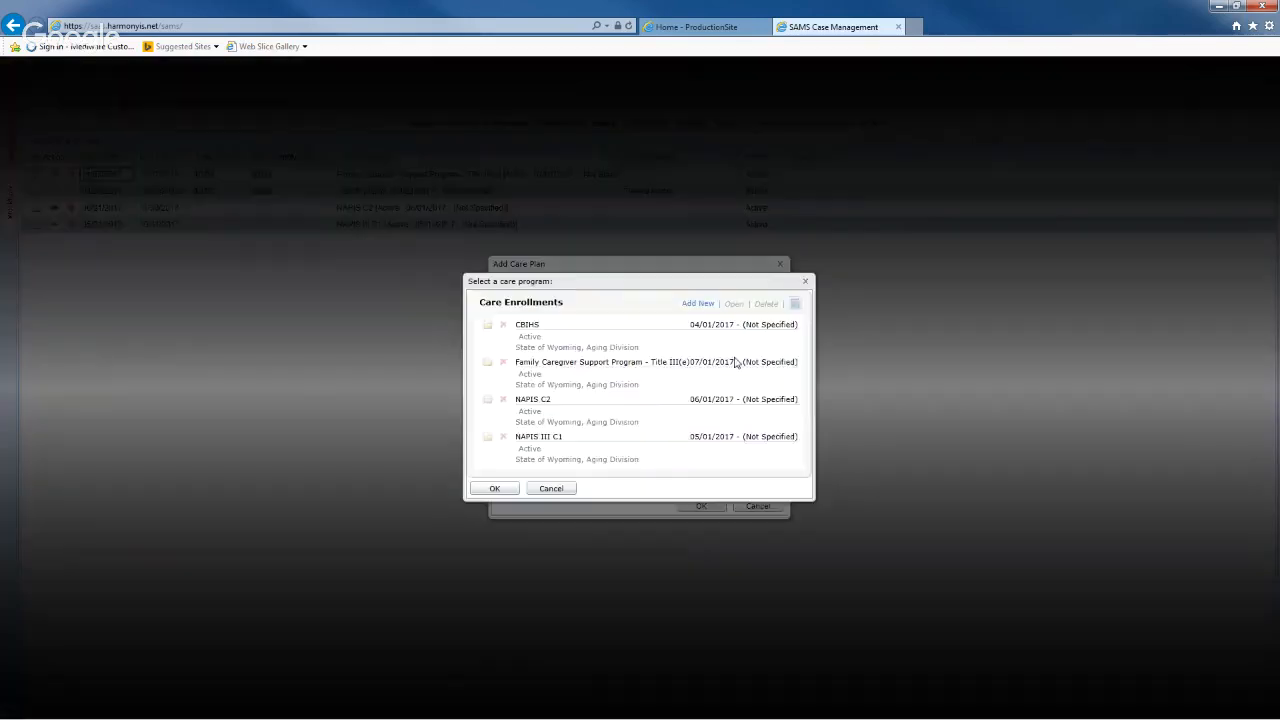
pyautogui.click(601, 449)
pyautogui.click(495, 489)
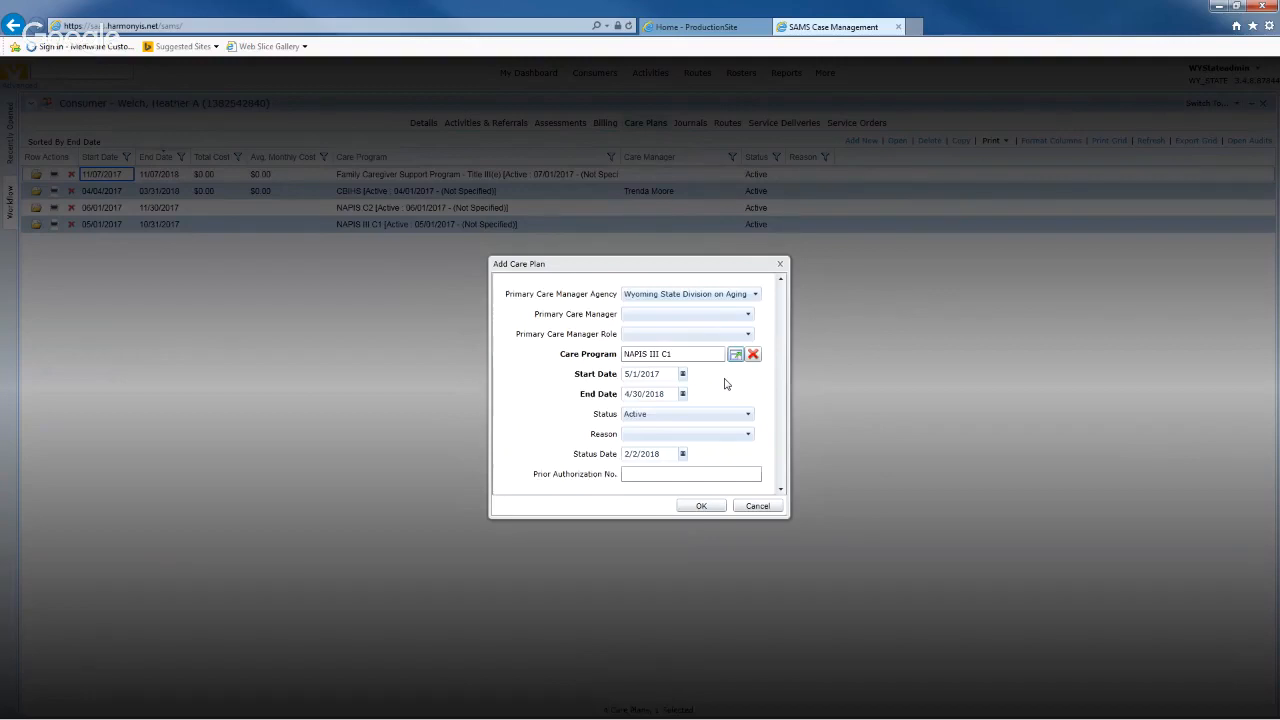
# - Set the care plan dates to 2/1/2018 through 1/31/2019 and create it
pyautogui.click(662, 375)
pyautogui.write('2/1/')
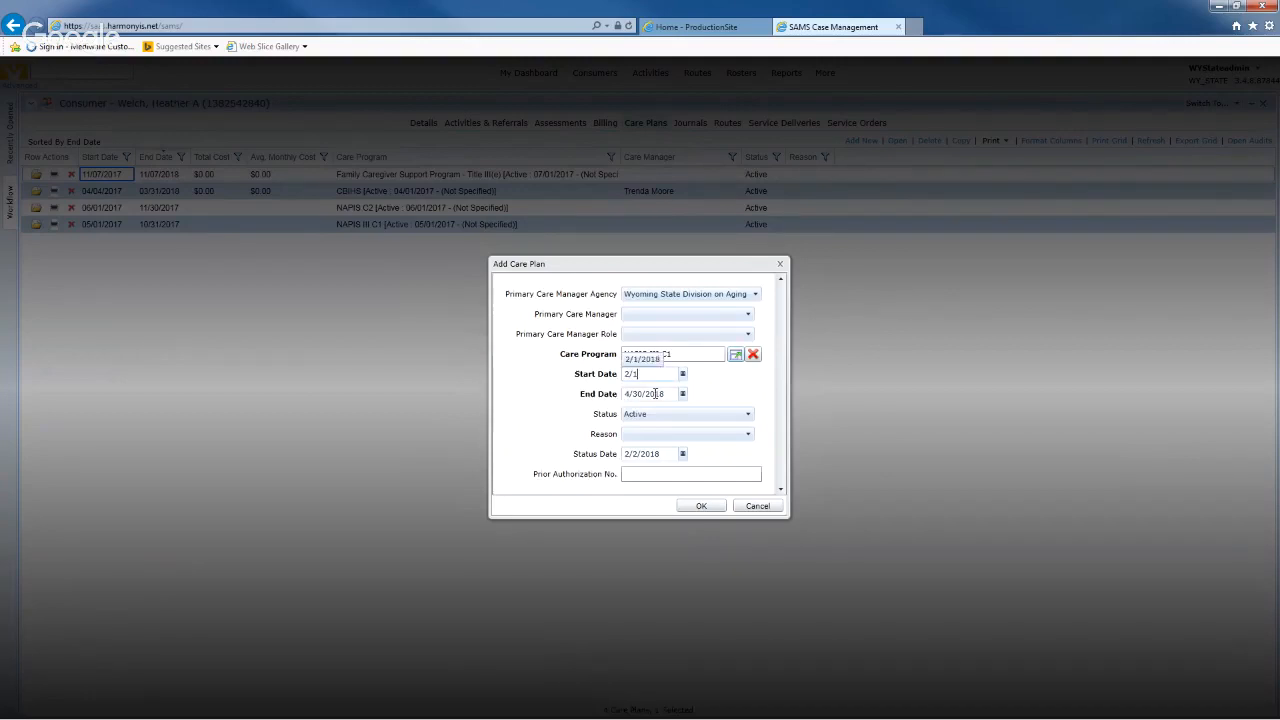
pyautogui.write('2018')
pyautogui.click(655, 393)
pyautogui.click(735, 392)
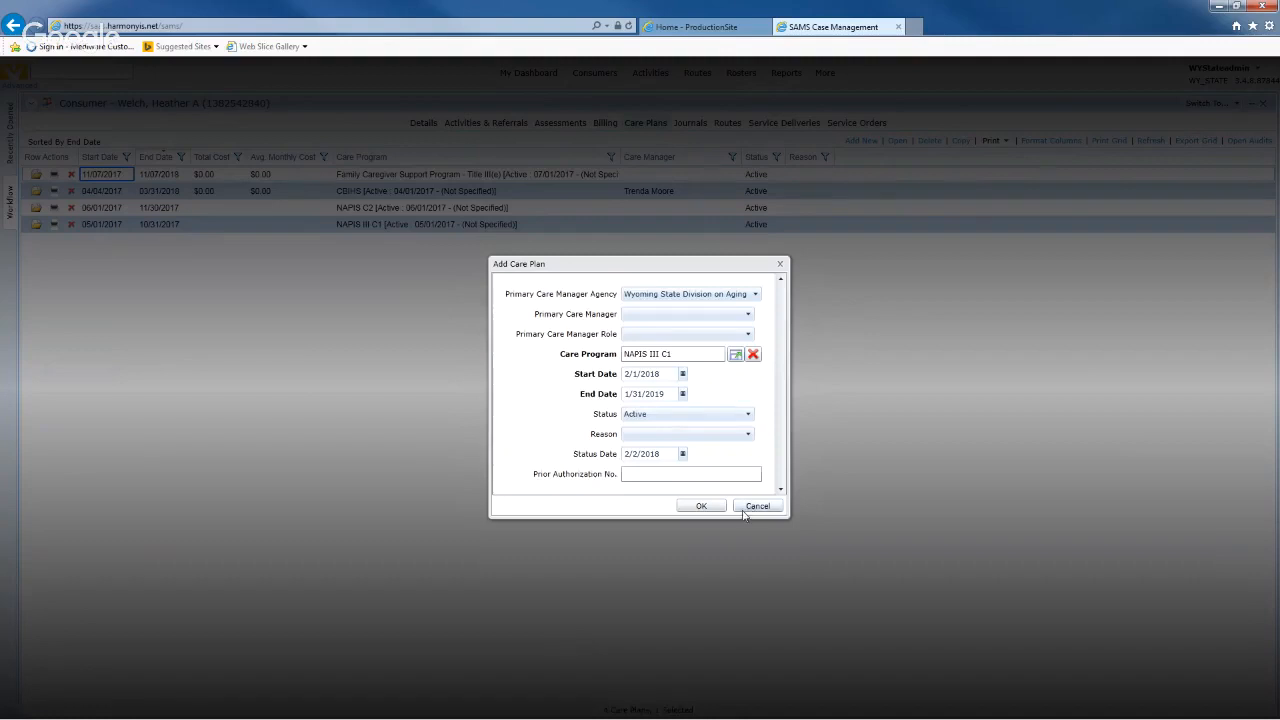
pyautogui.click(708, 508)
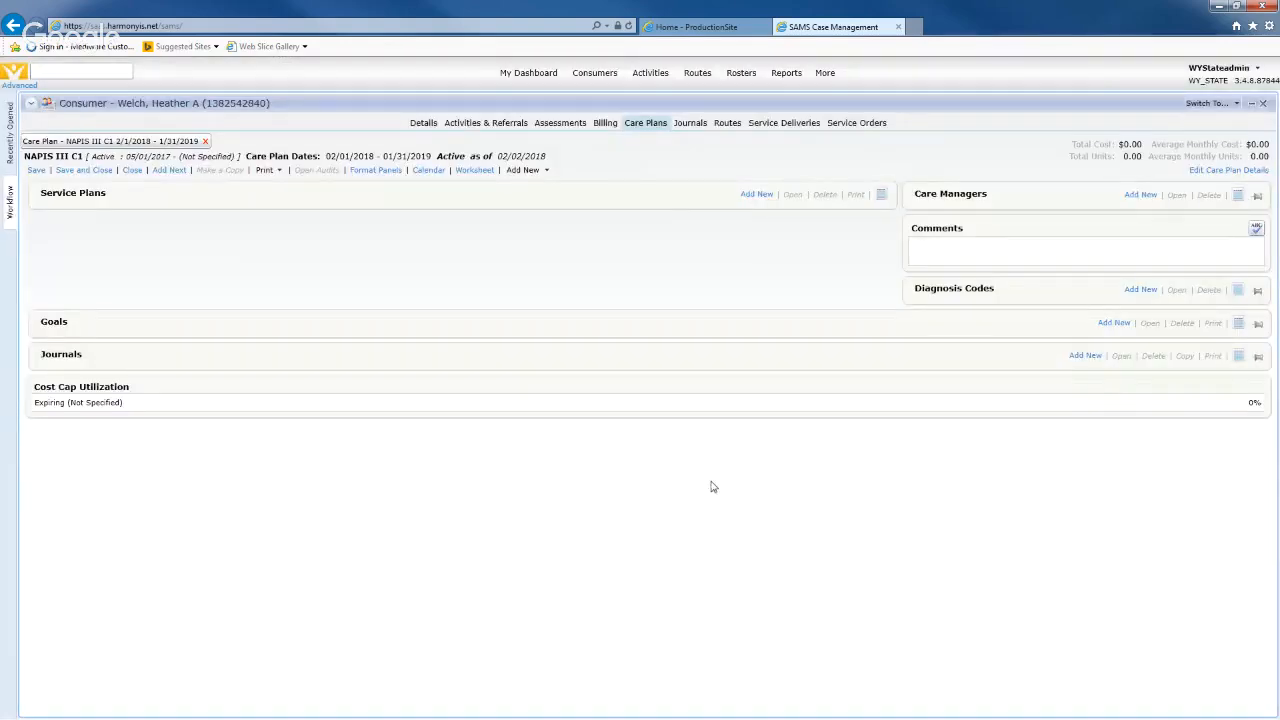
# - Check the care plan details without changes, then start a blank service plan
pyautogui.click(1211, 173)
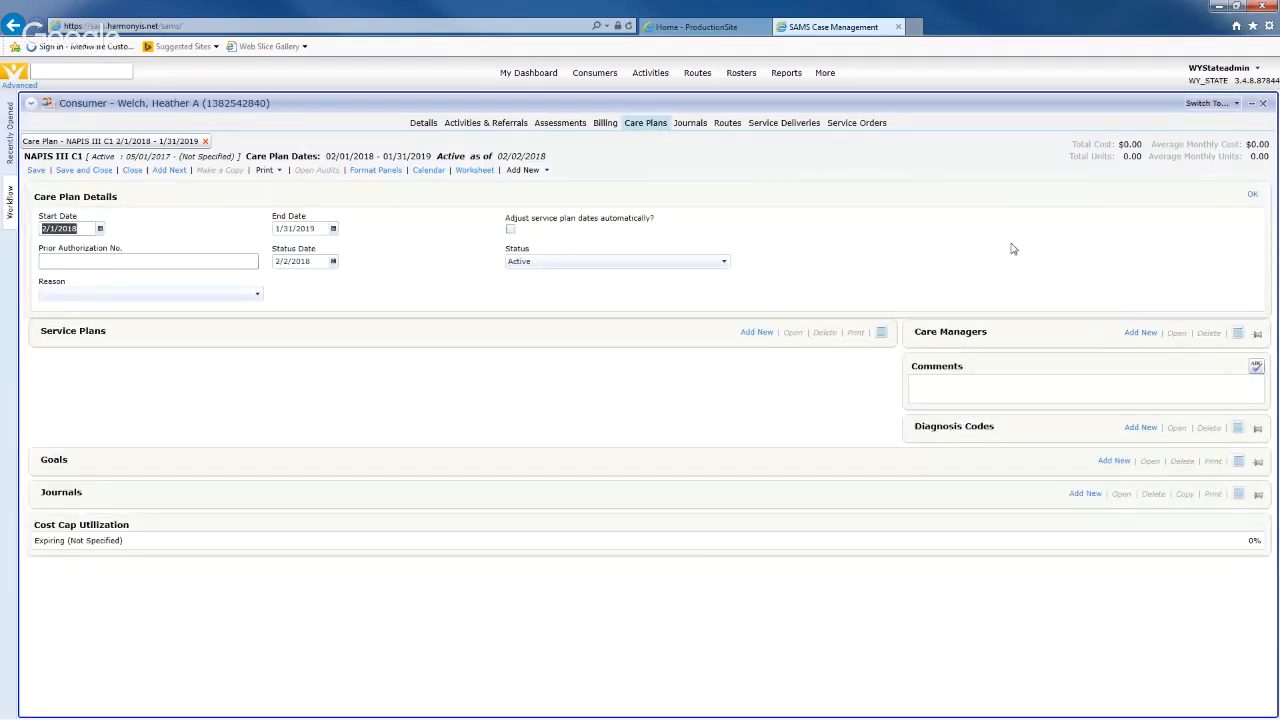
pyautogui.click(1251, 195)
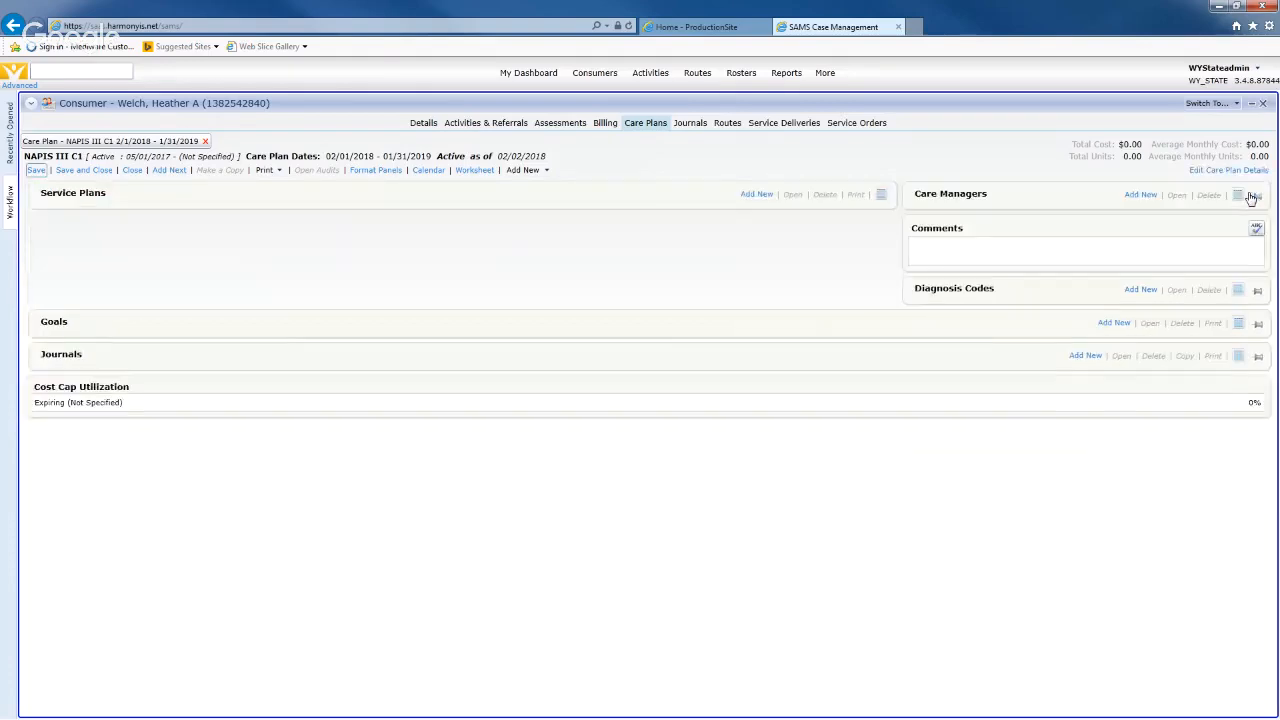
pyautogui.click(755, 196)
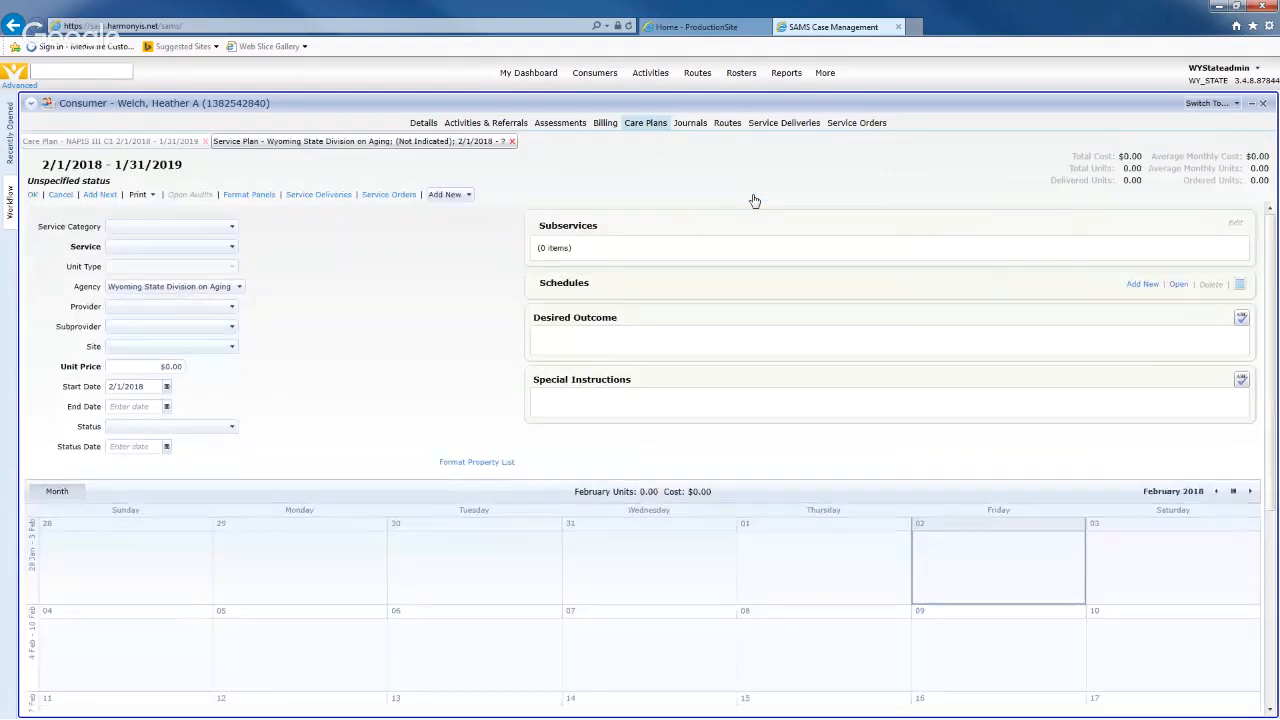
# - Set Congregate Meals as service category and service, with Cody Council on Aging as provider
pyautogui.click(206, 226)
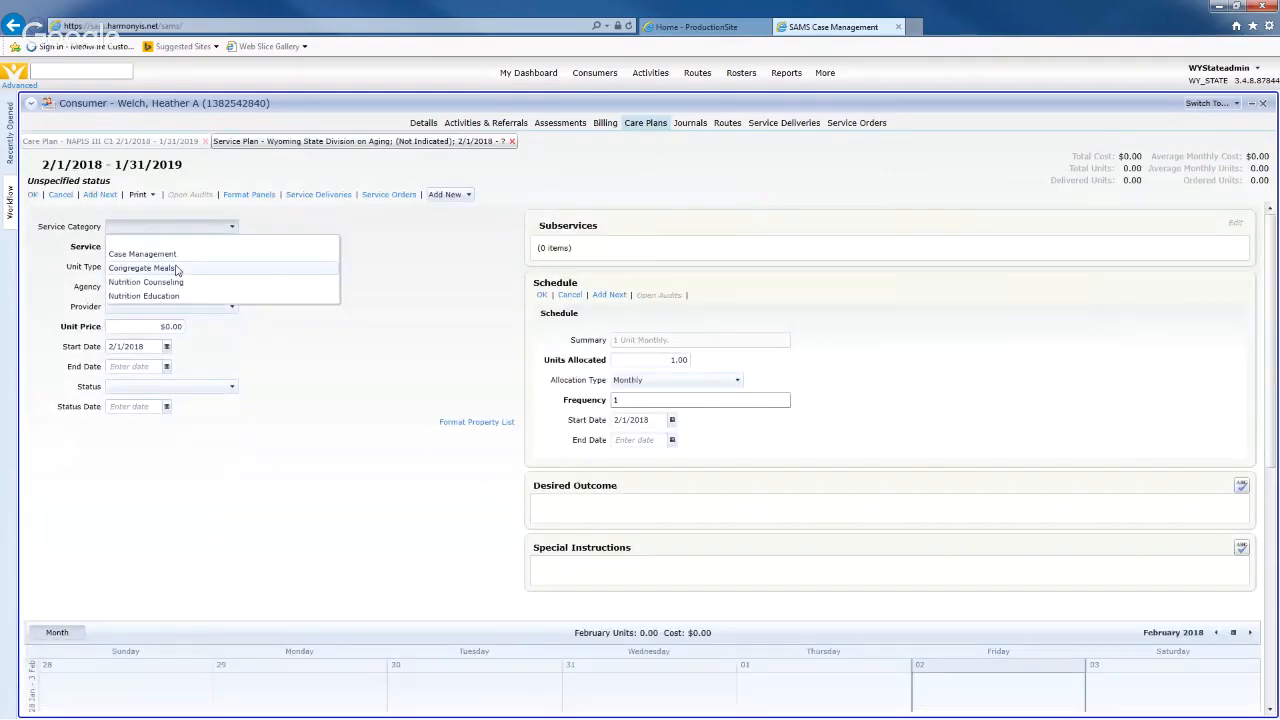
pyautogui.click(150, 268)
pyautogui.click(231, 247)
pyautogui.click(148, 274)
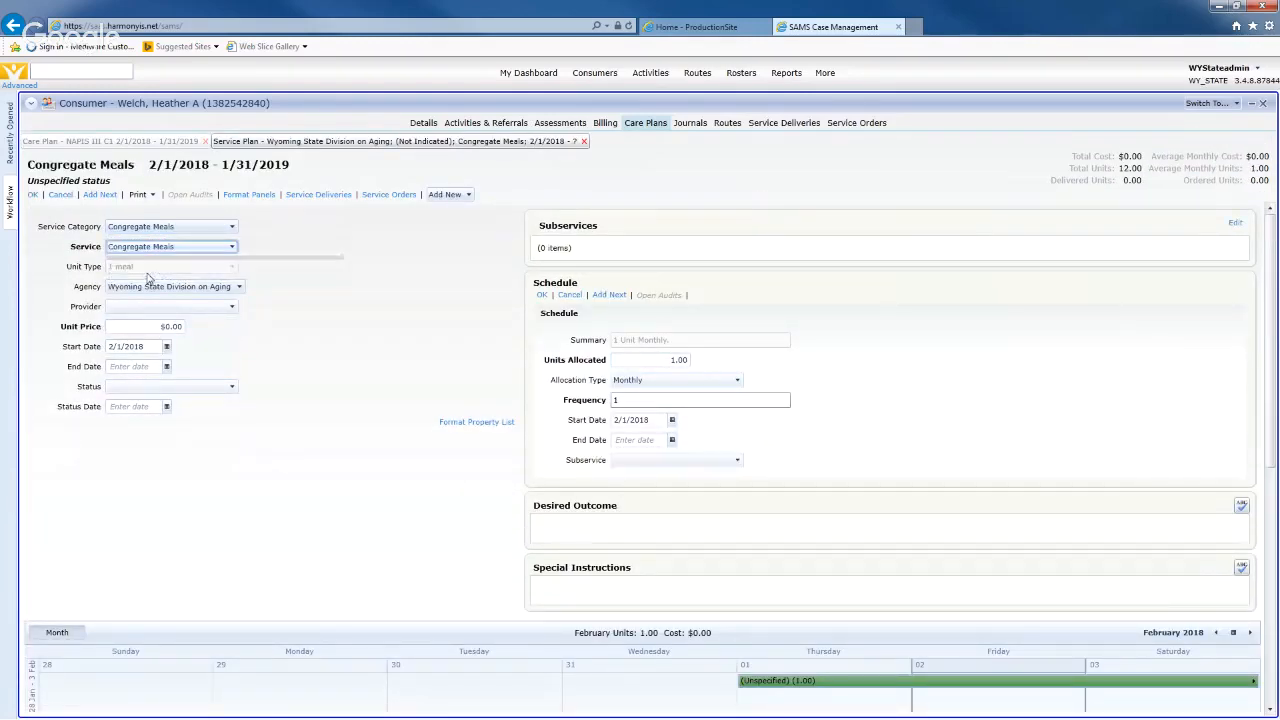
pyautogui.click(156, 306)
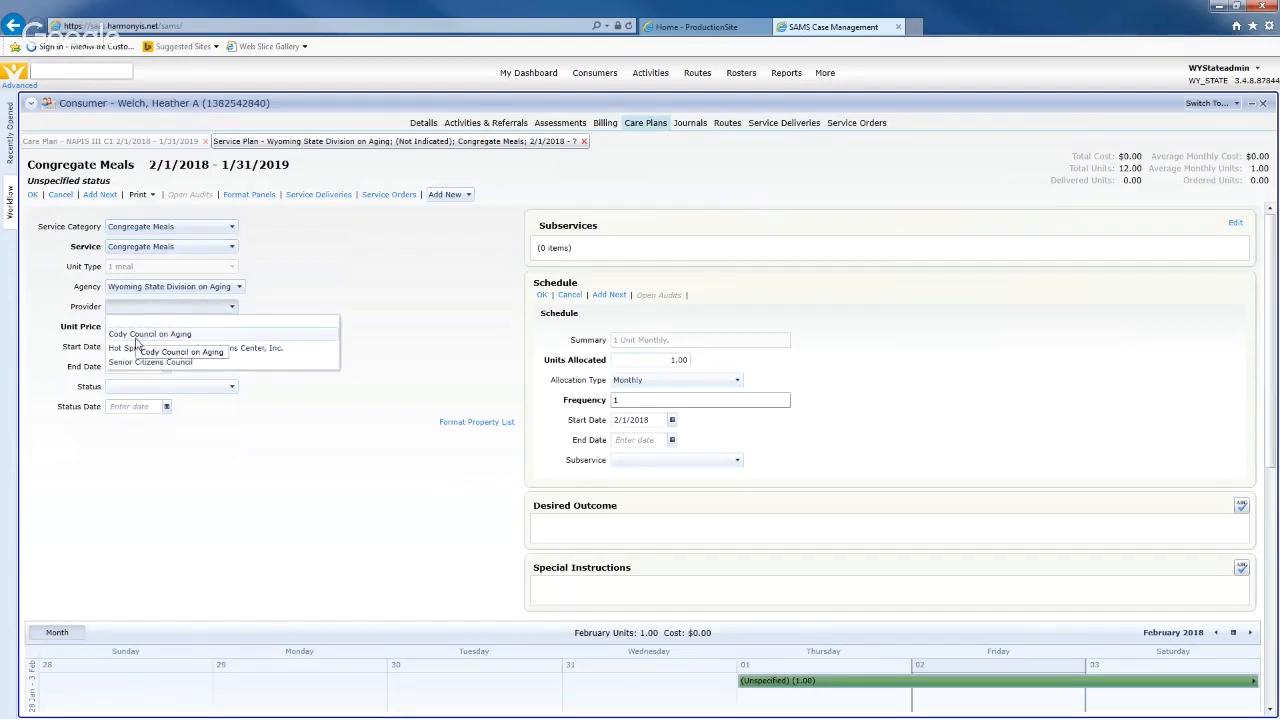
pyautogui.click(137, 338)
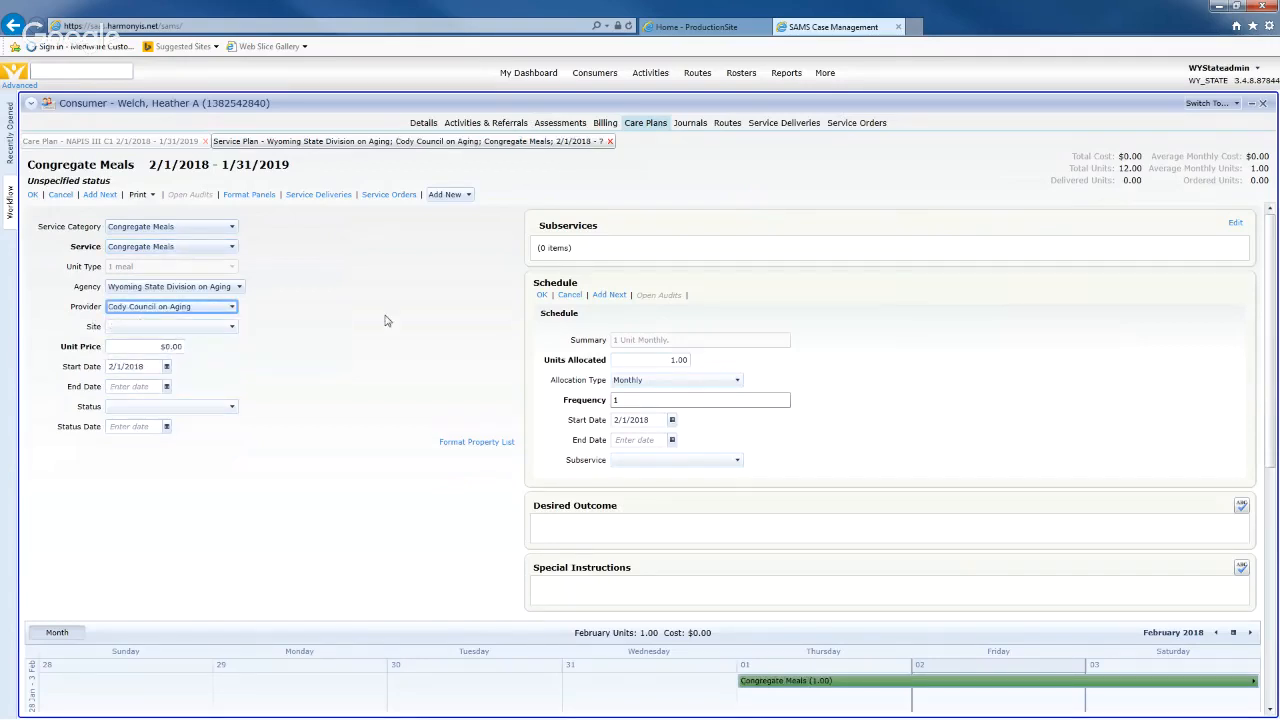
# - Choose the Cody site, leave status empty, and save the Congregate Meals service plan
pyautogui.click(231, 327)
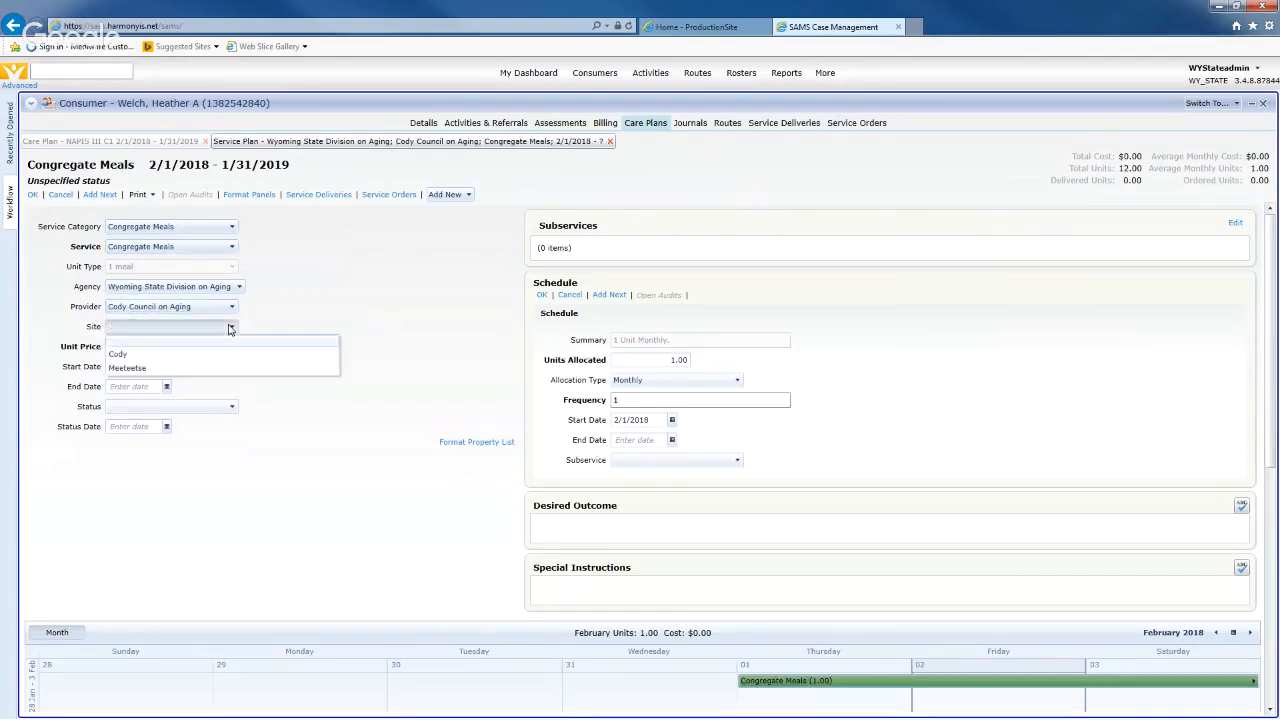
pyautogui.click(140, 355)
pyautogui.click(308, 391)
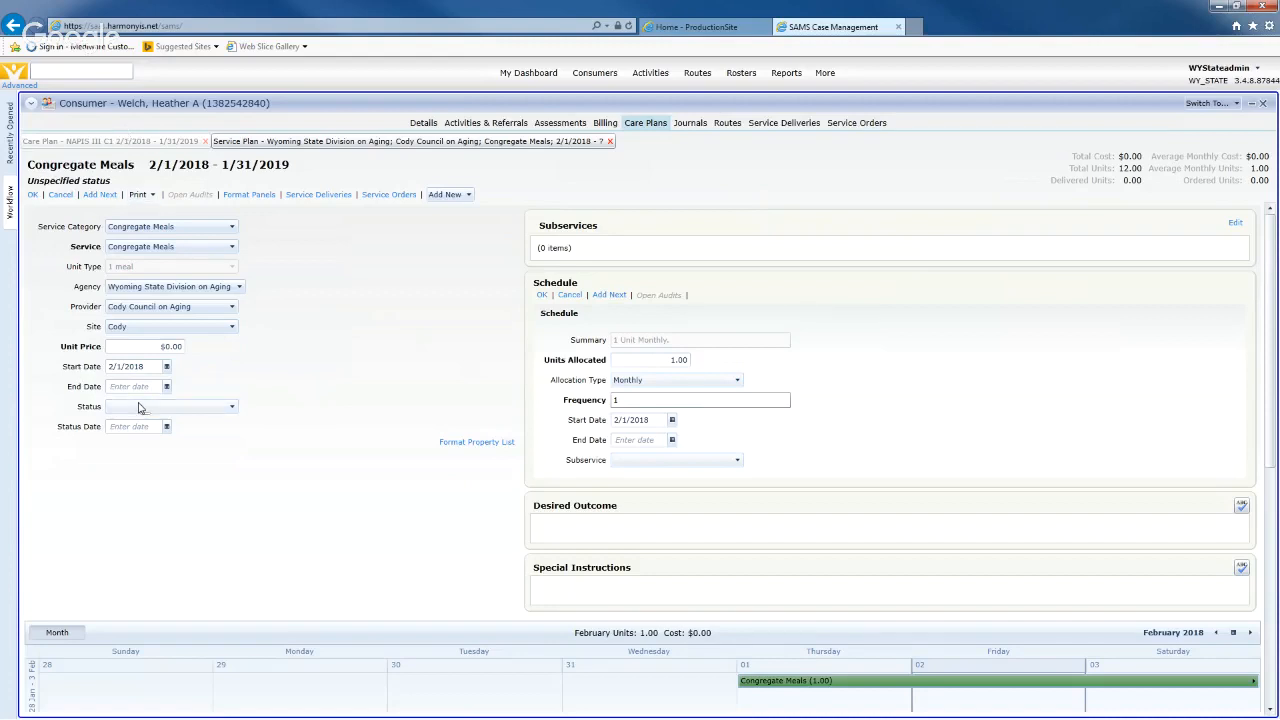
pyautogui.click(224, 412)
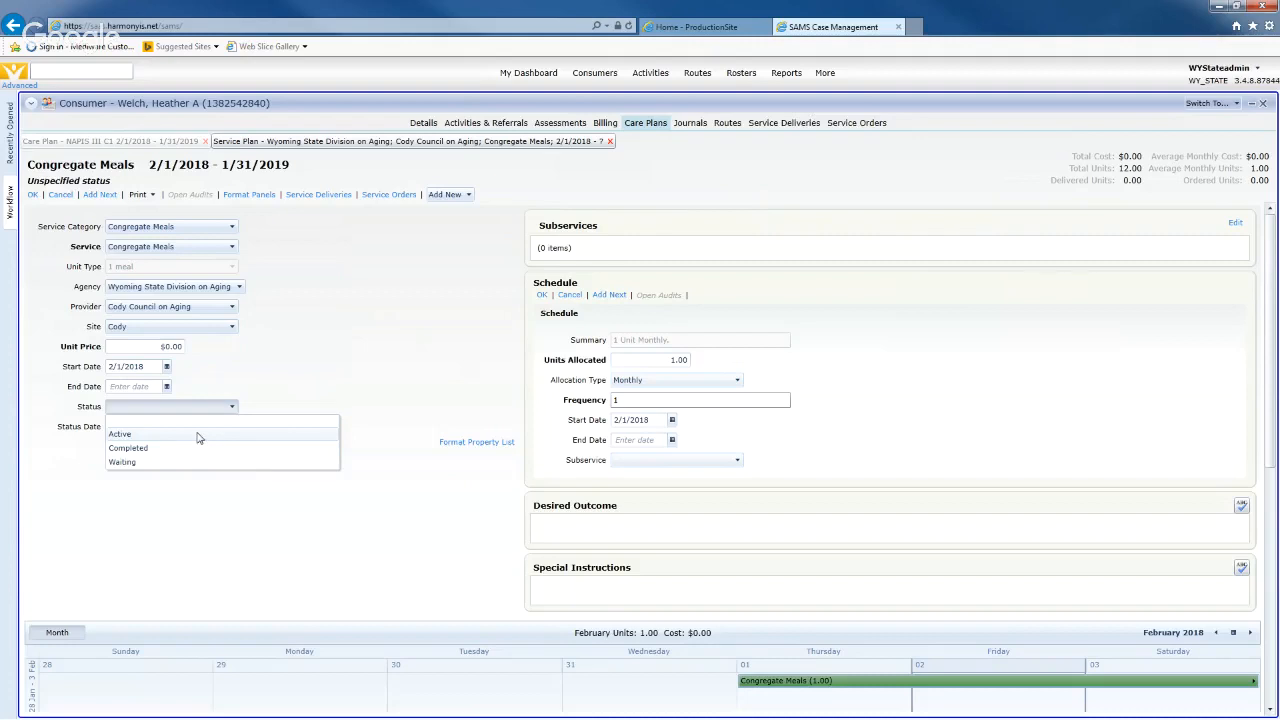
pyautogui.click(279, 390)
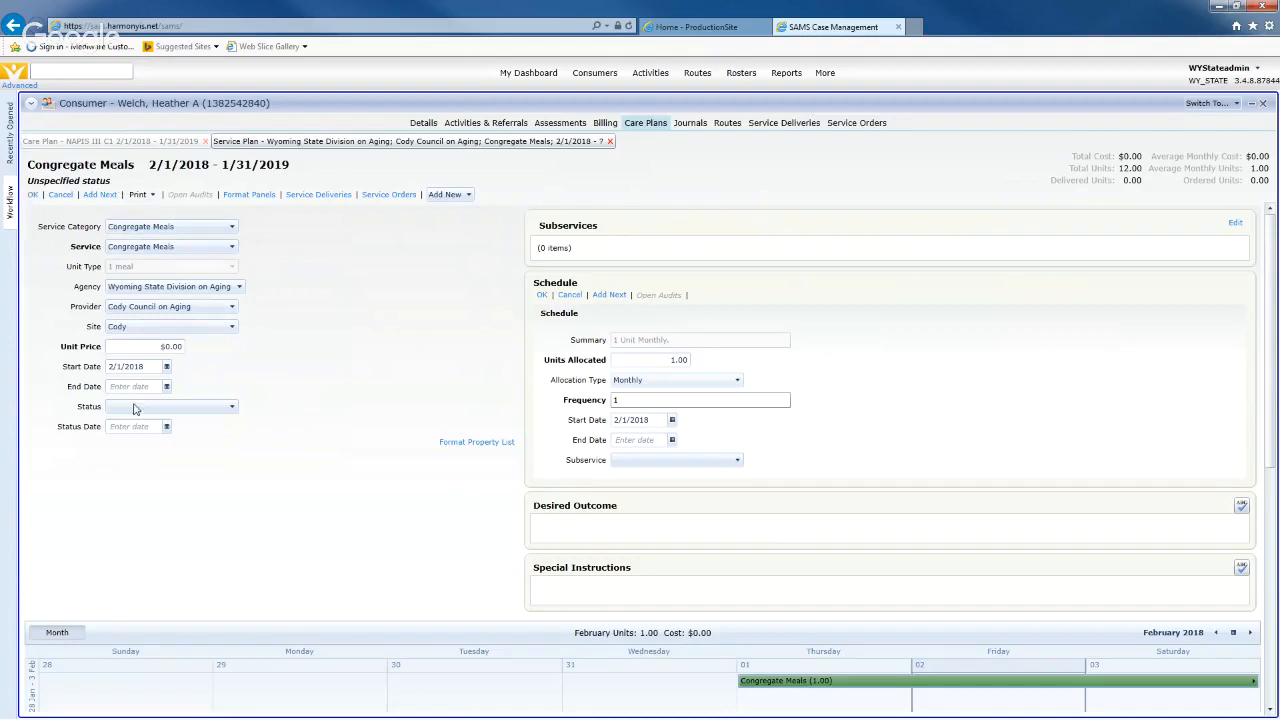
pyautogui.click(33, 195)
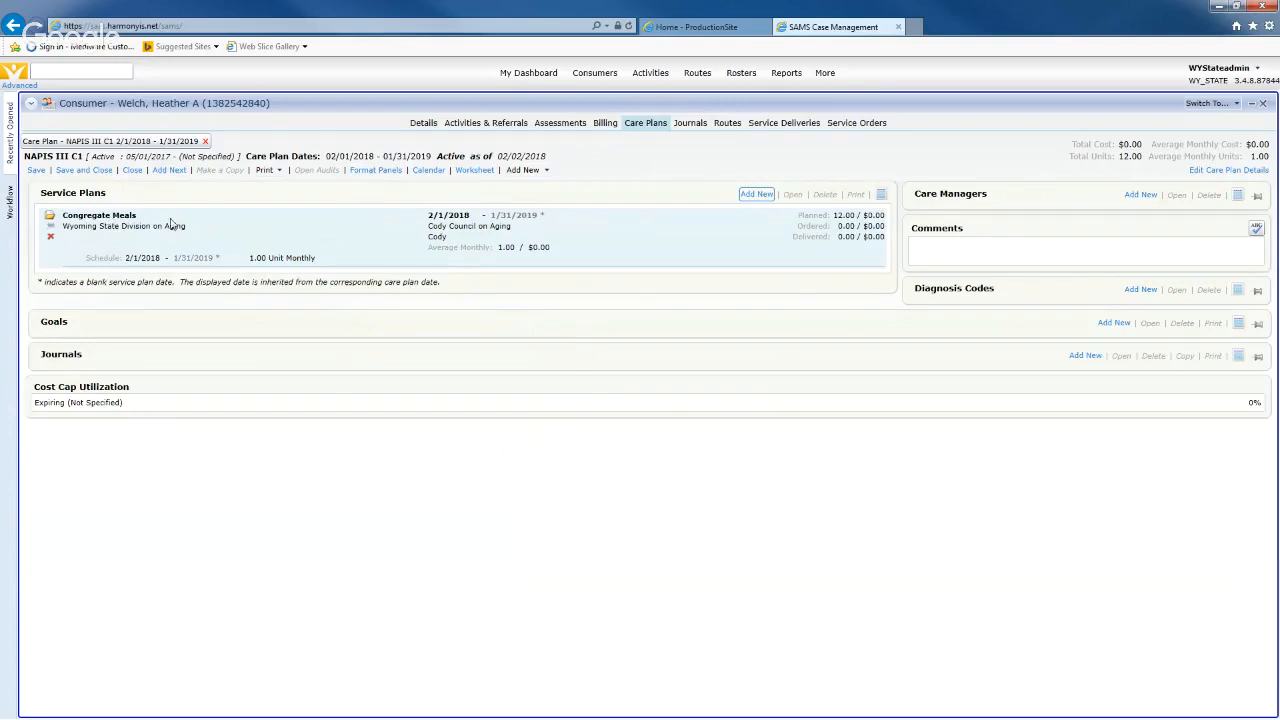
# - Add a Nutrition Education category and service plan from Cody Council on Aging at the Cody site
pyautogui.click(753, 196)
pyautogui.click(137, 229)
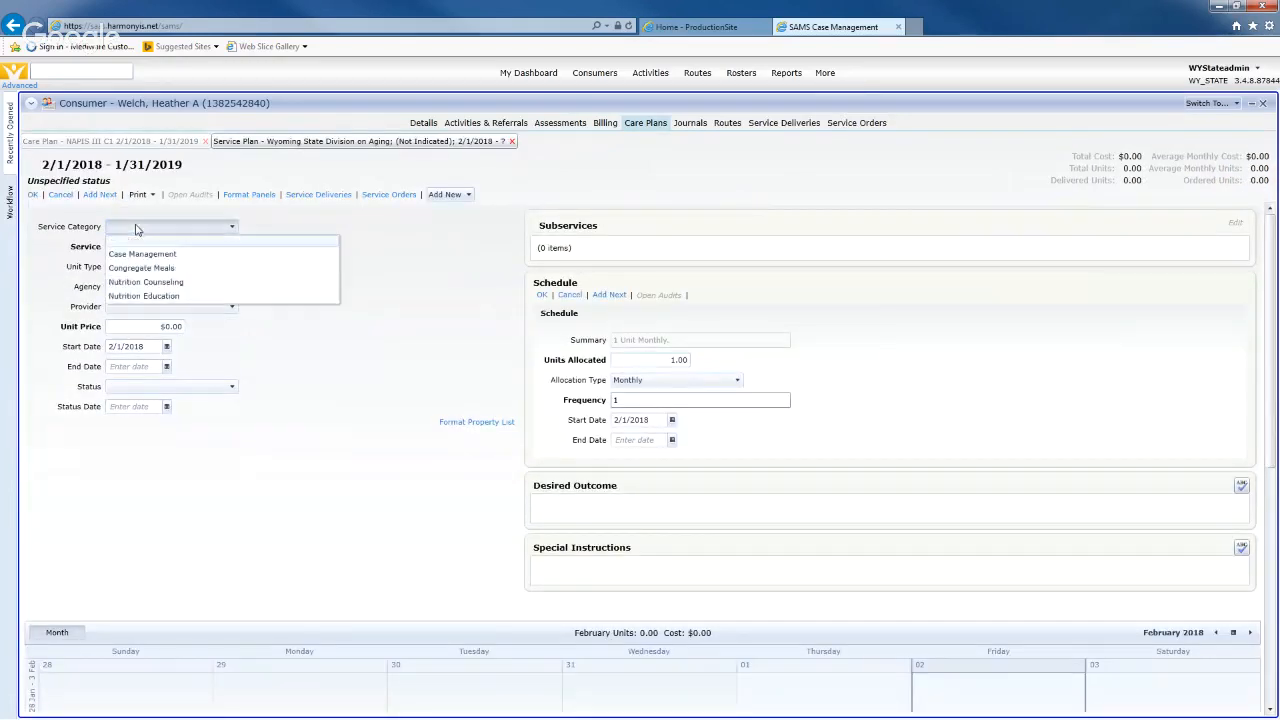
pyautogui.click(131, 296)
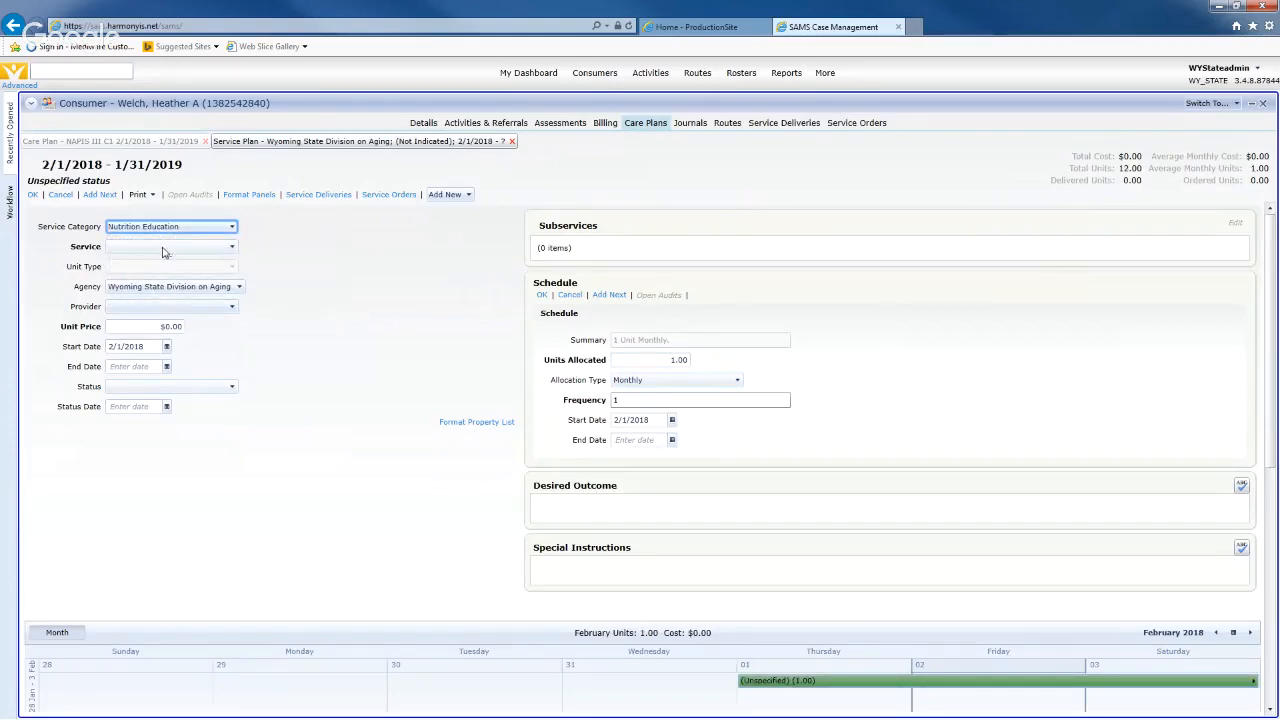
pyautogui.click(165, 250)
pyautogui.click(145, 272)
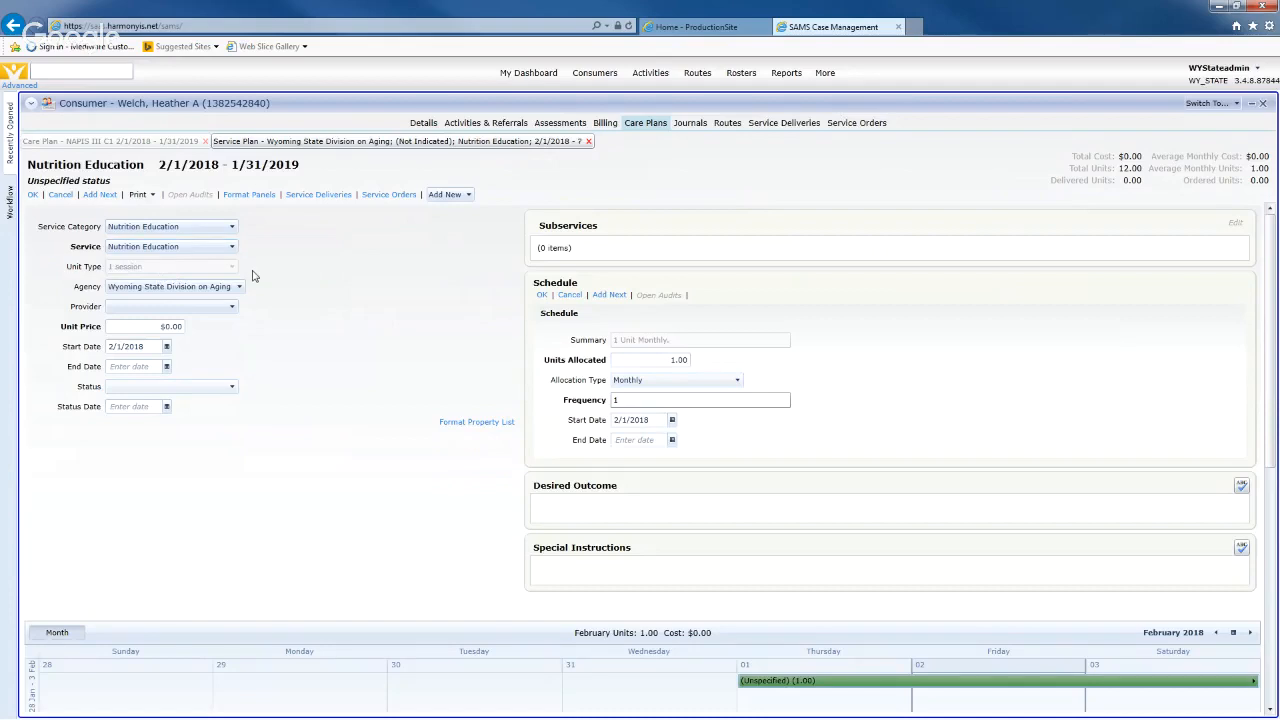
pyautogui.click(206, 308)
pyautogui.click(186, 334)
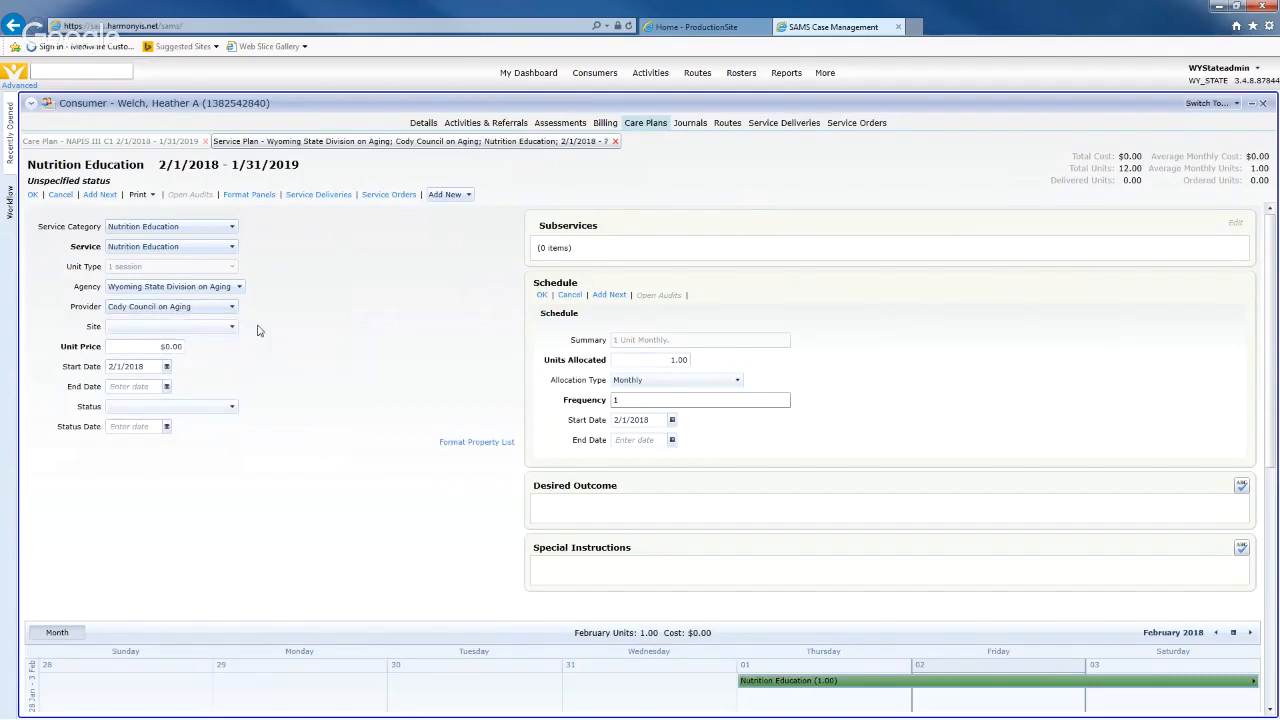
pyautogui.click(222, 330)
pyautogui.click(171, 352)
pyautogui.click(33, 195)
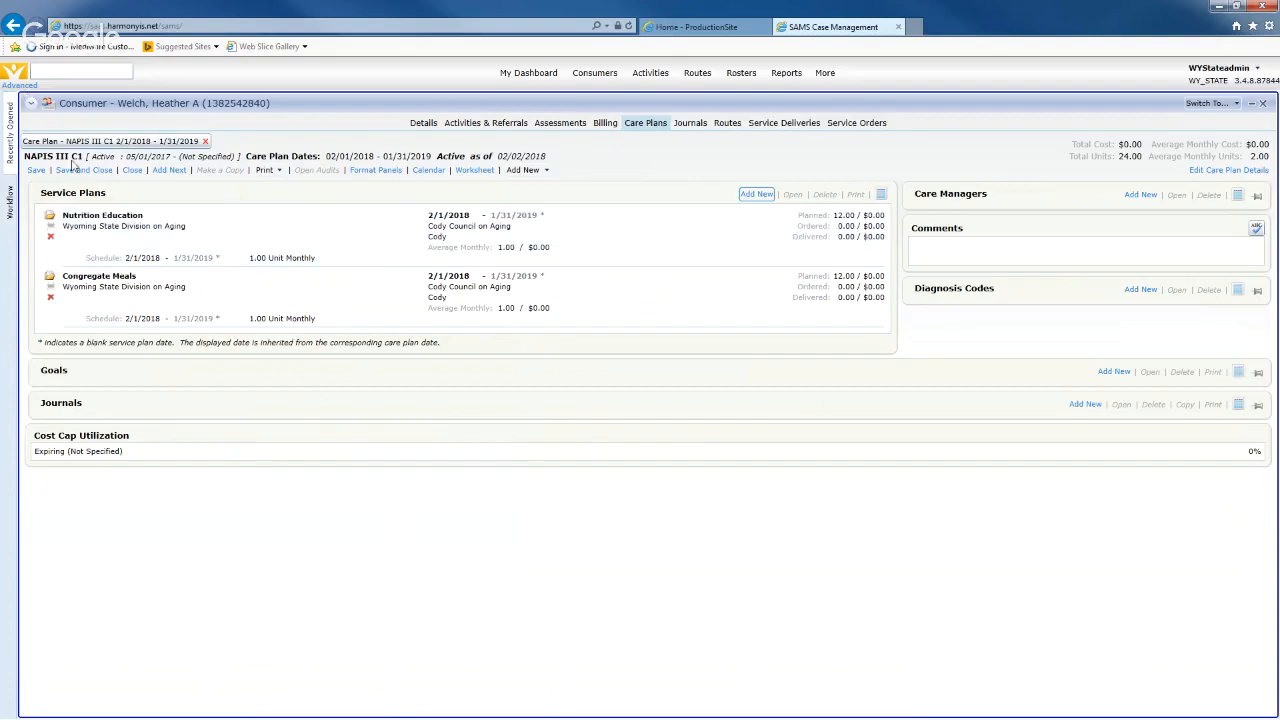
# - Save and close the care plan, then select the new 02/01/2018–01/31/2019 NAPIS III C1 row
pyautogui.click(80, 170)
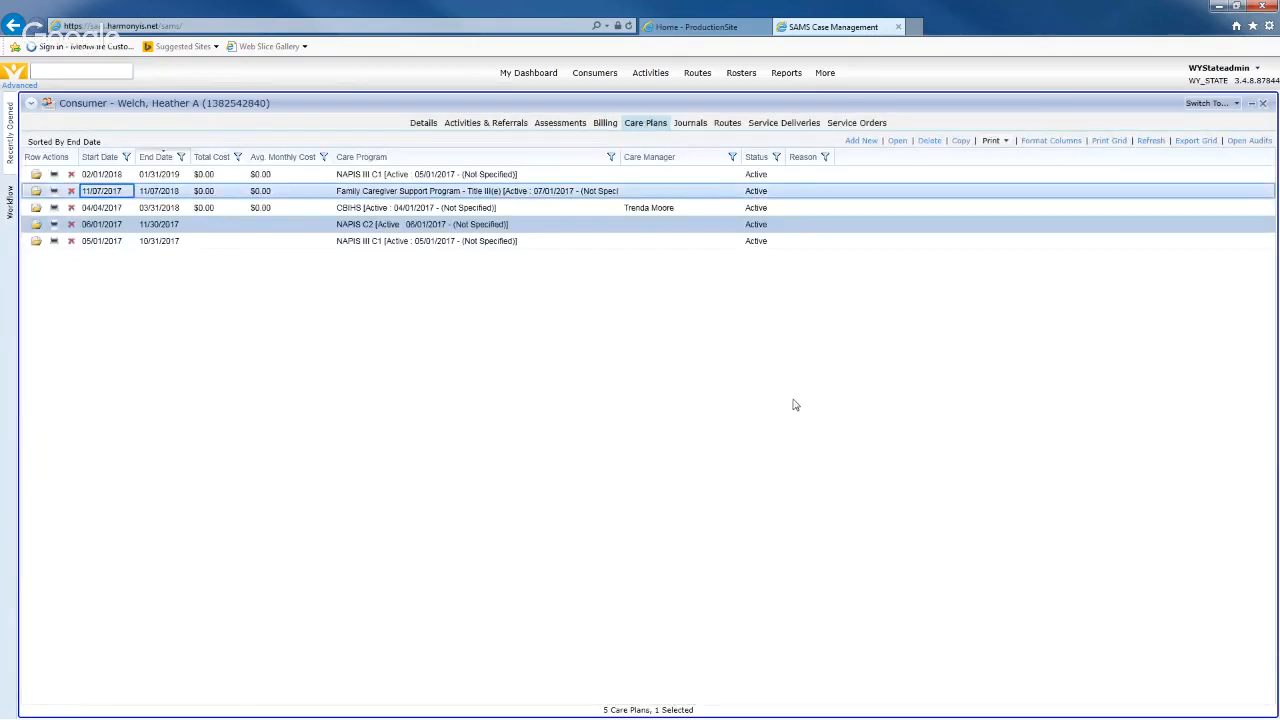
pyautogui.click(530, 178)
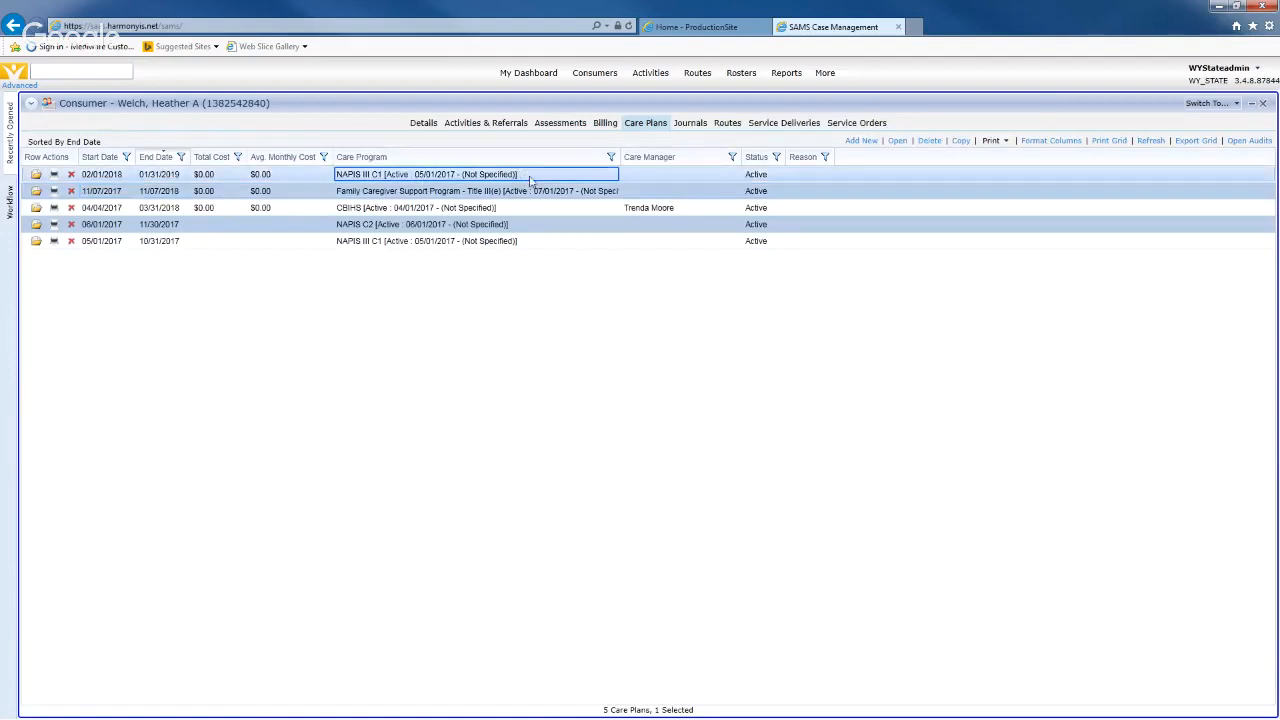